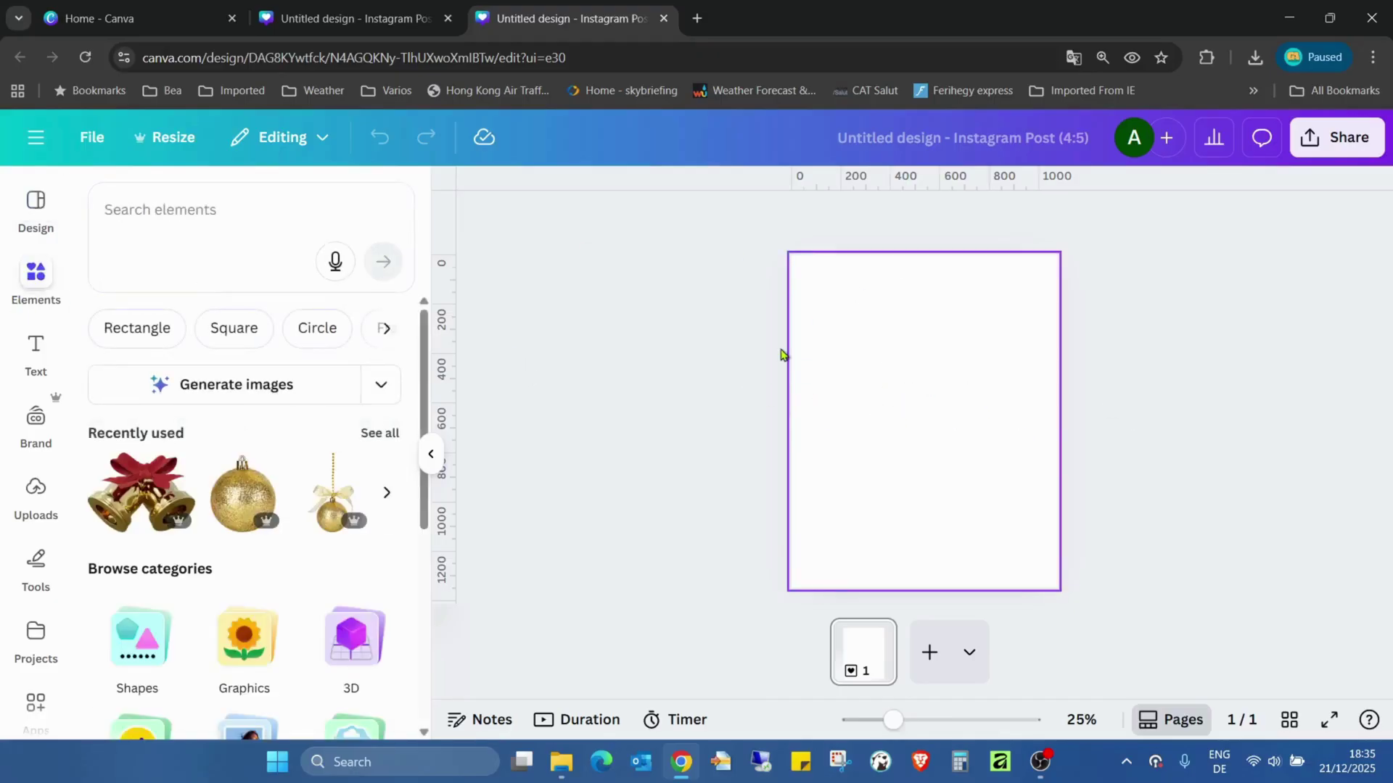
Search Elements for 'christmas background' and filter the results to vertical Photos
{"action": "left_click", "coordinate": [211, 216]}
{"action": "type", "text": "cha"}
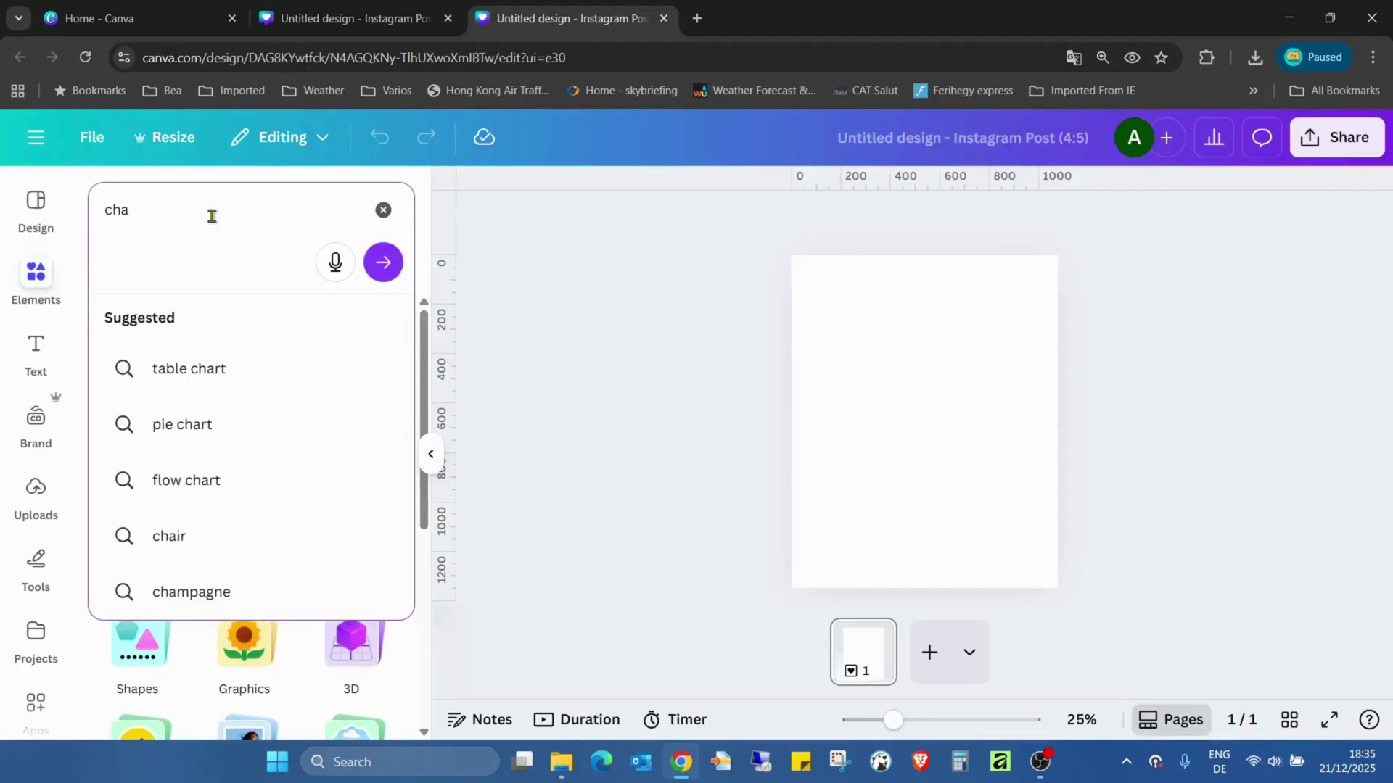
{"action": "key", "text": "BackSpace"}
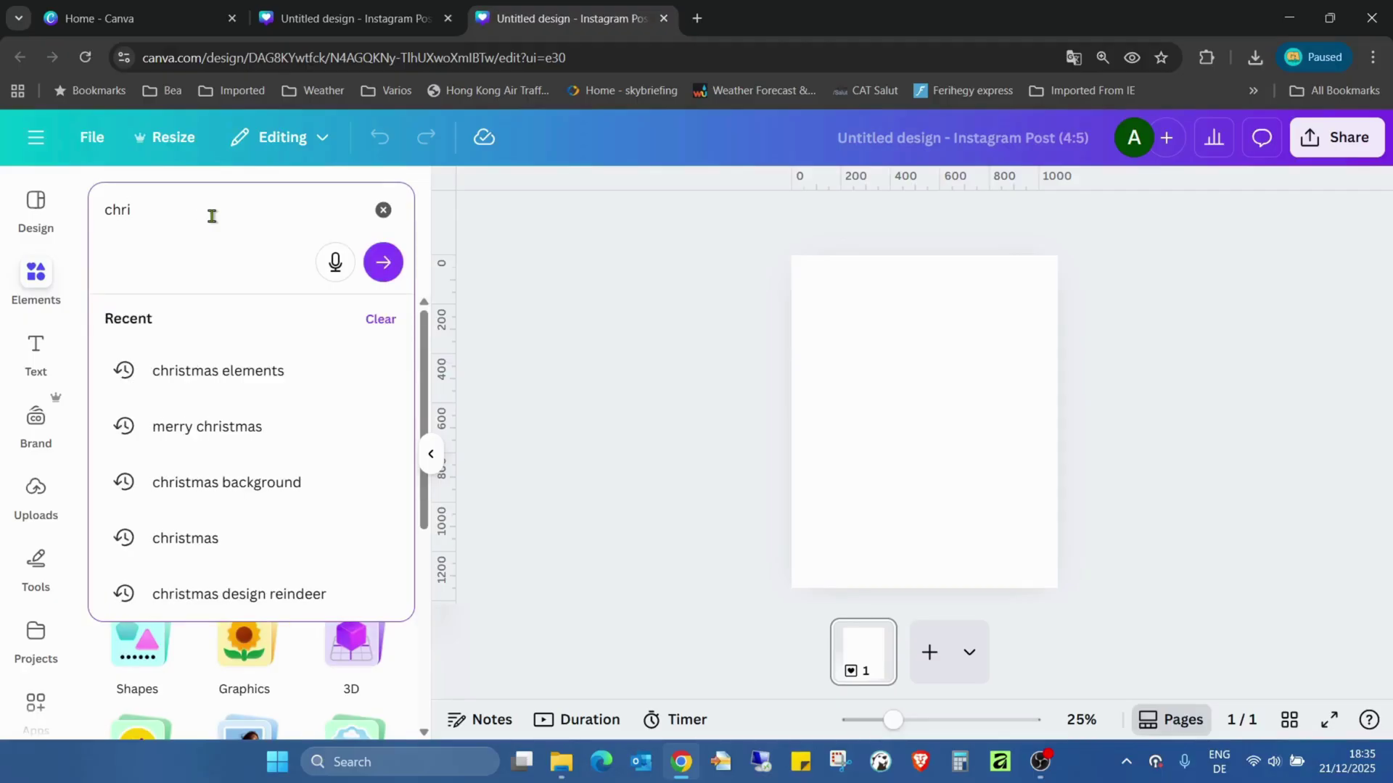
{"action": "left_click", "coordinate": [284, 480]}
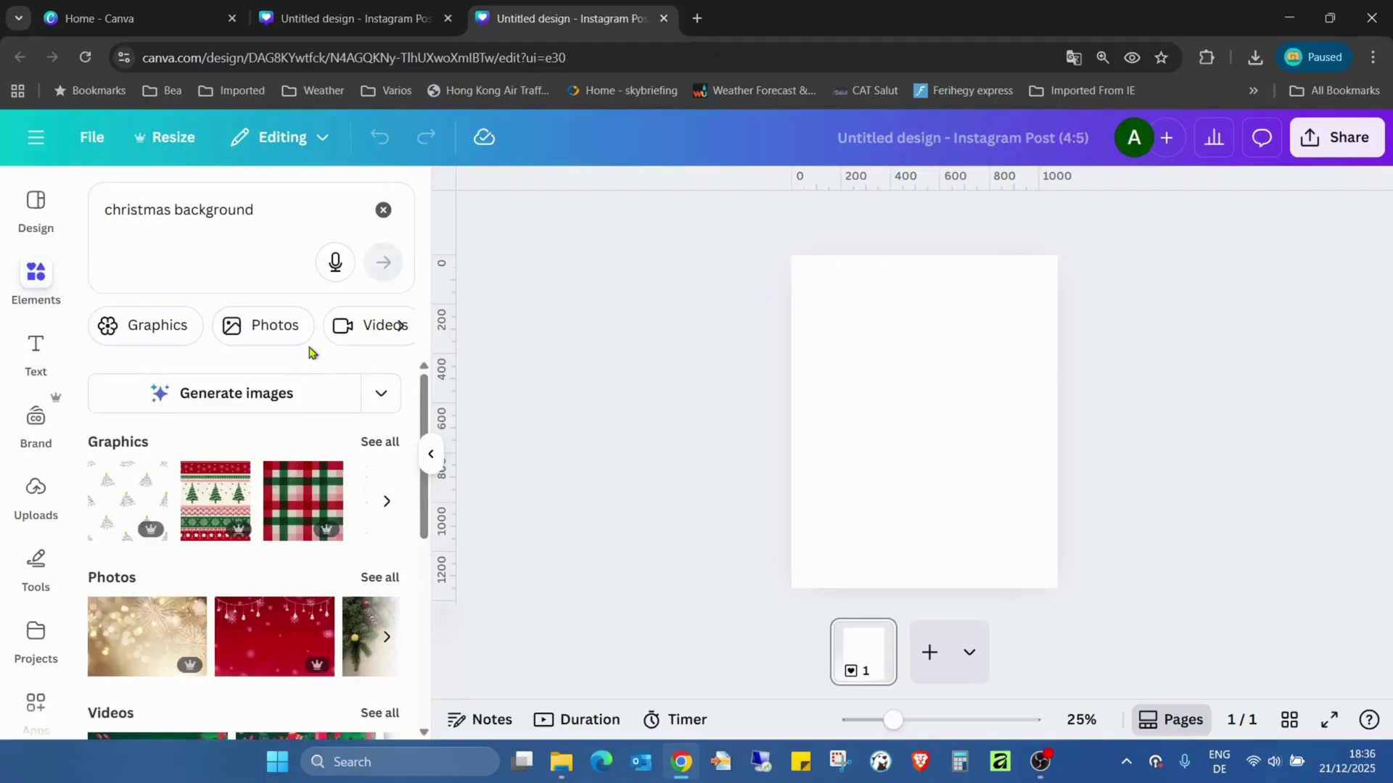
{"action": "left_click", "coordinate": [294, 328]}
{"action": "left_click", "coordinate": [398, 327]}
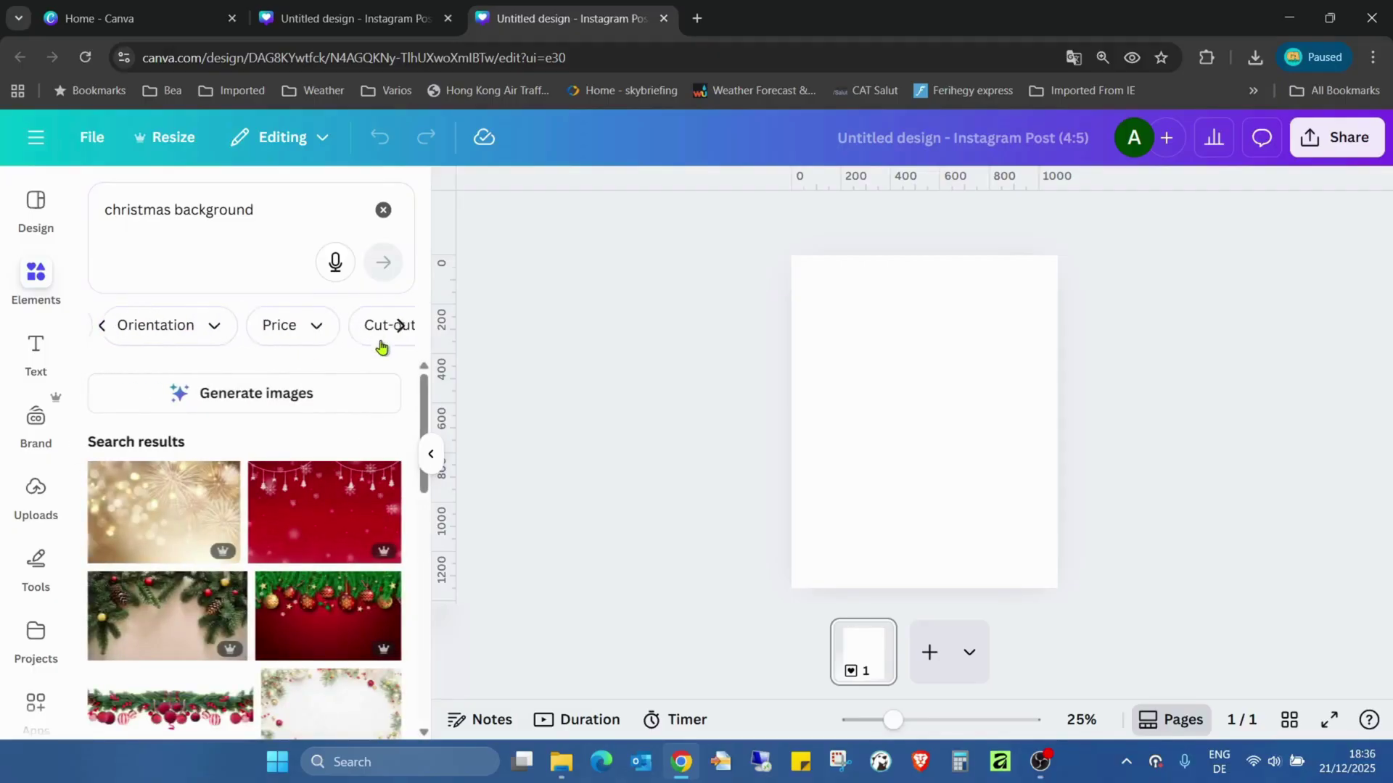
{"action": "left_click", "coordinate": [201, 325]}
{"action": "left_click", "coordinate": [173, 410]}
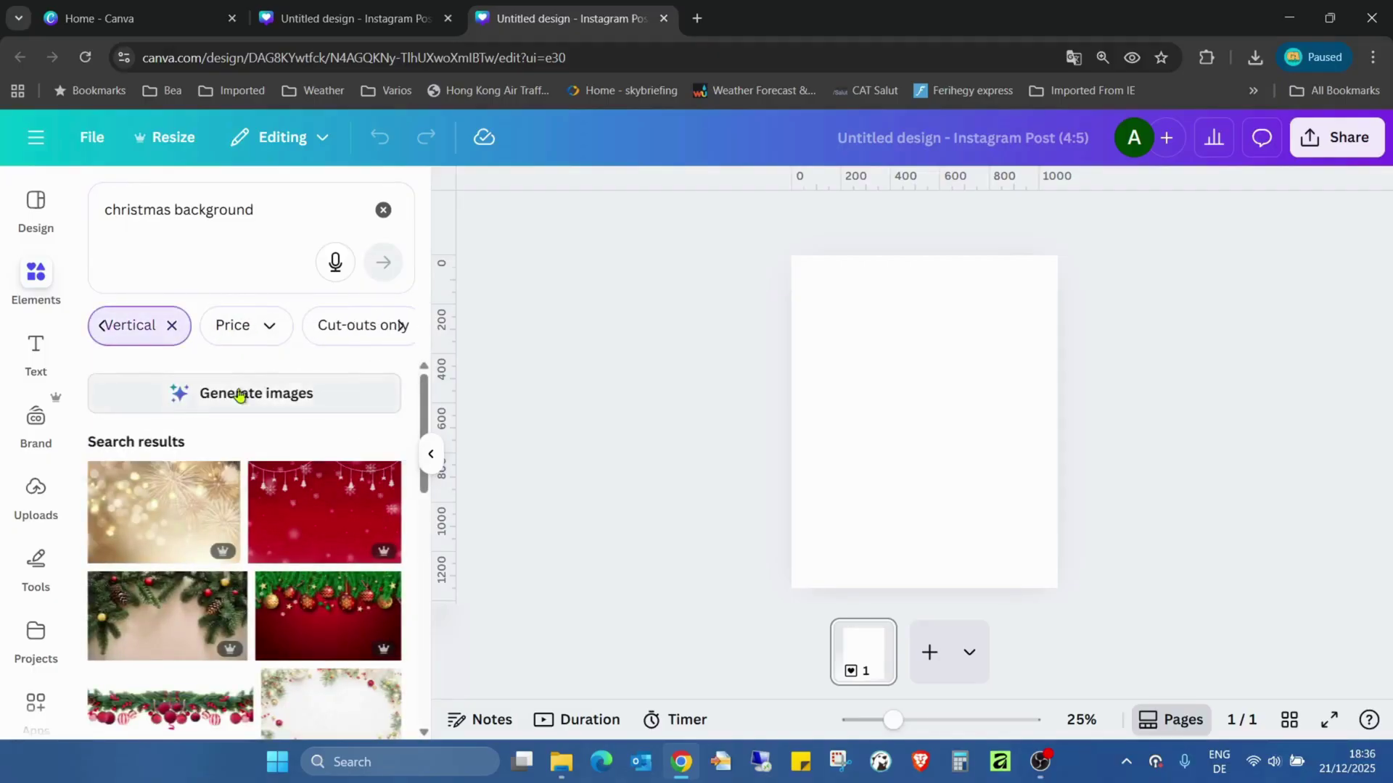
Place the snowflake-and-fir photo on the page, enlarged to 1,080 × 1,619 to fill the width
{"action": "scroll", "coordinate": [351, 401], "scroll_direction": "down", "scroll_amount": 5}
{"action": "scroll", "coordinate": [345, 465], "scroll_direction": "down", "scroll_amount": 4}
{"action": "scroll", "coordinate": [360, 433], "scroll_direction": "down", "scroll_amount": 8}
{"action": "scroll", "coordinate": [349, 404], "scroll_direction": "down", "scroll_amount": 10}
{"action": "scroll", "coordinate": [331, 442], "scroll_direction": "down", "scroll_amount": 3}
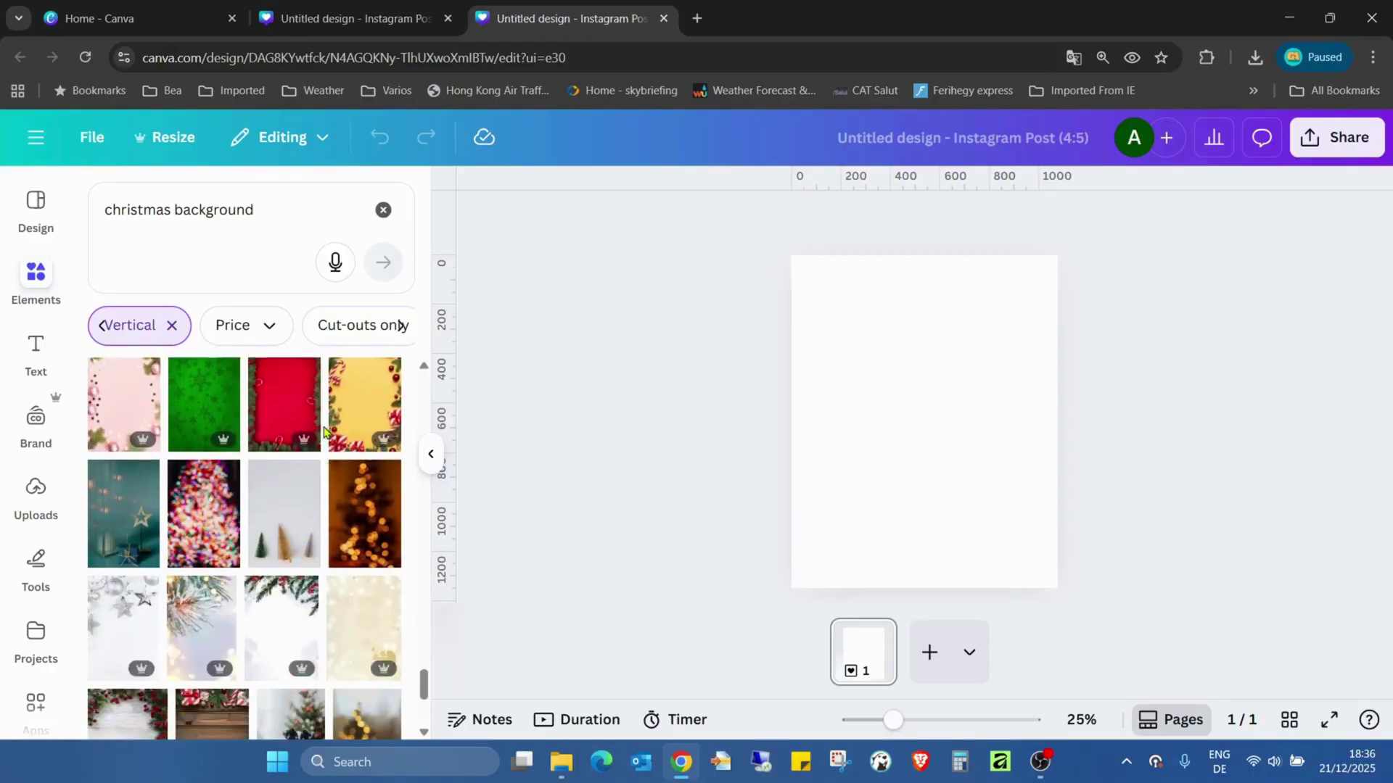
{"action": "scroll", "coordinate": [324, 432], "scroll_direction": "down", "scroll_amount": 10}
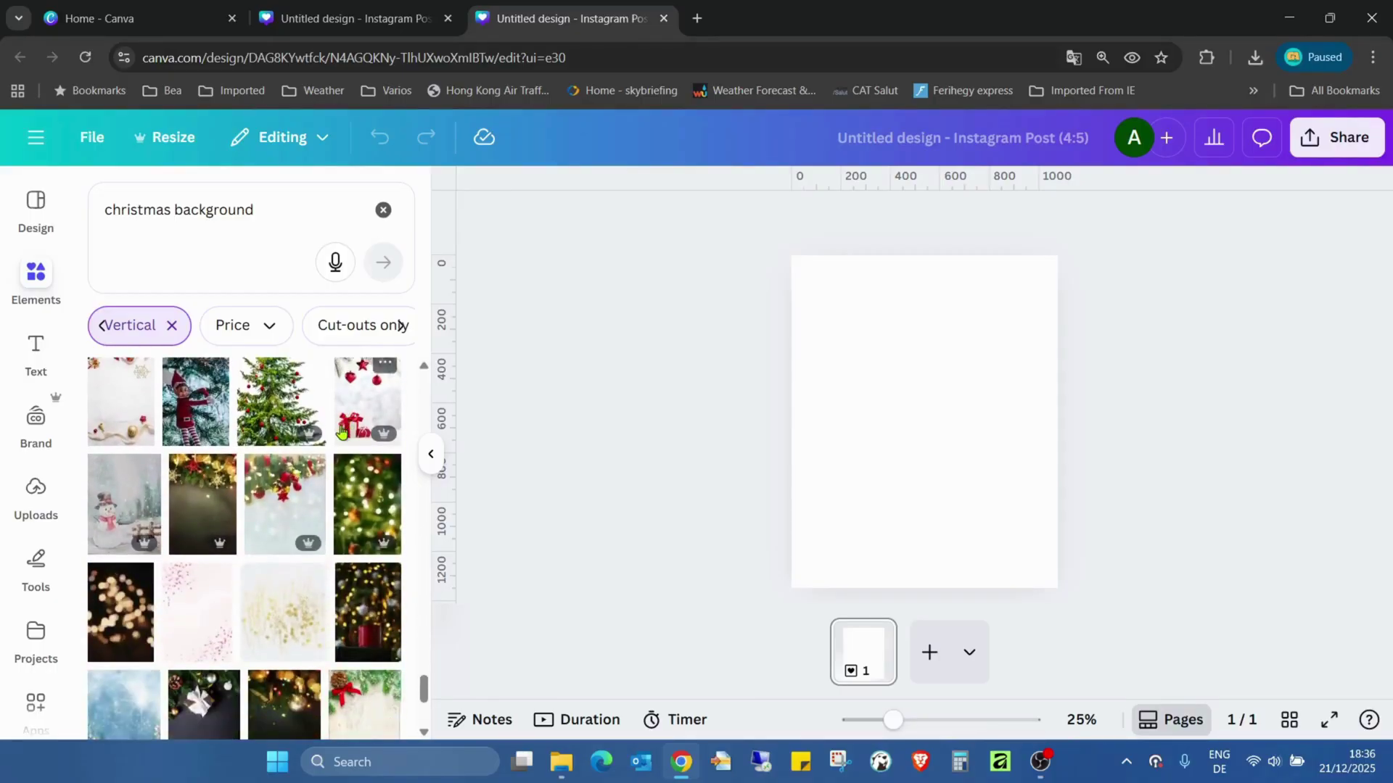
{"action": "scroll", "coordinate": [343, 432], "scroll_direction": "down", "scroll_amount": 10}
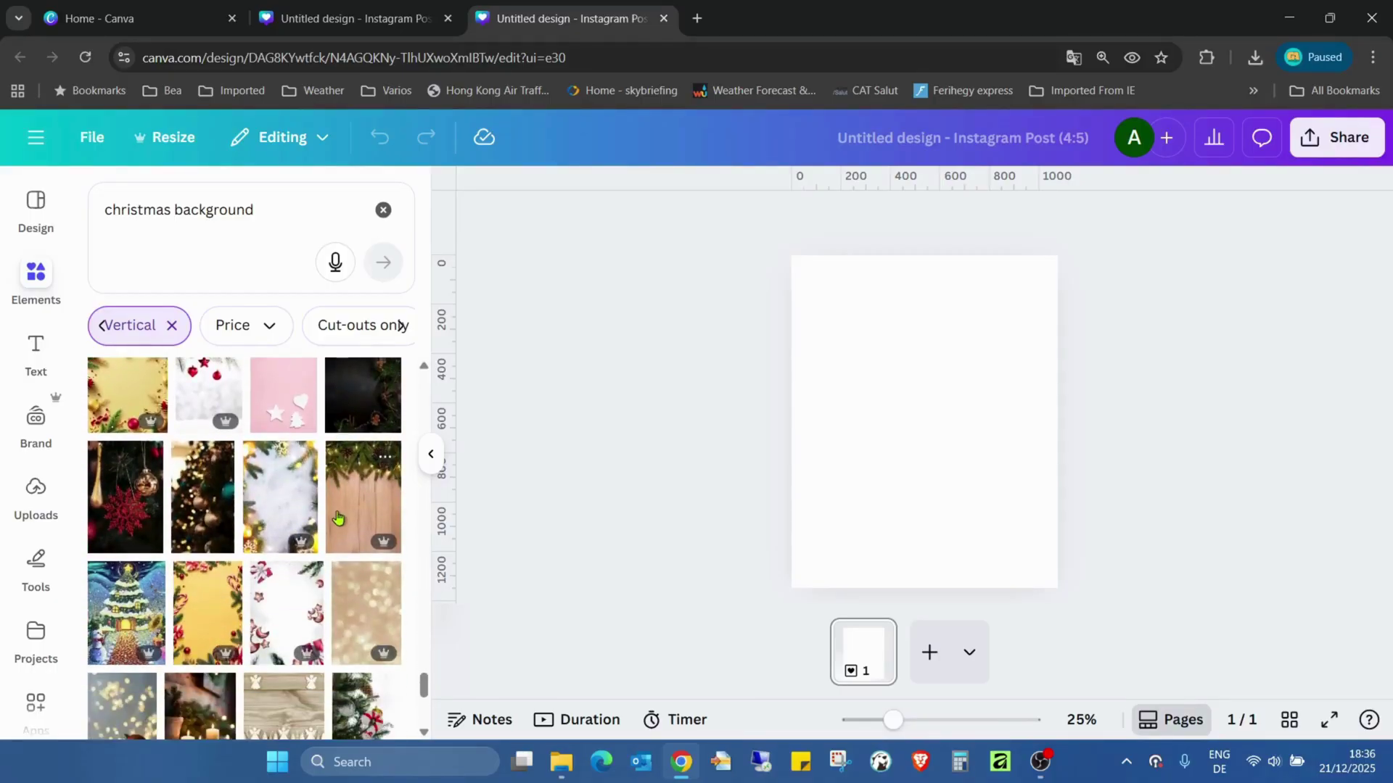
{"action": "scroll", "coordinate": [338, 518], "scroll_direction": "down", "scroll_amount": 10}
{"action": "scroll", "coordinate": [333, 522], "scroll_direction": "down", "scroll_amount": 10}
{"action": "scroll", "coordinate": [333, 523], "scroll_direction": "down", "scroll_amount": 10}
{"action": "scroll", "coordinate": [334, 521], "scroll_direction": "up", "scroll_amount": 1}
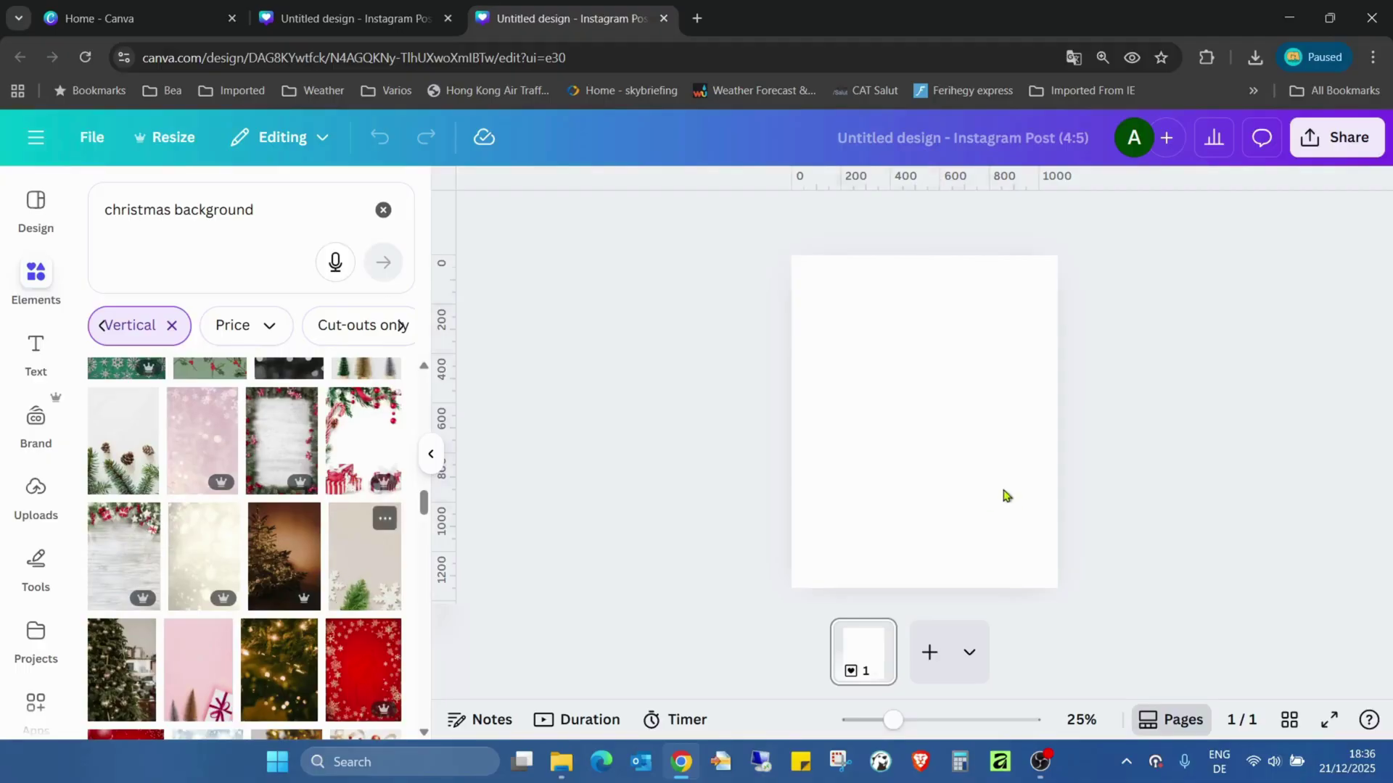
{"action": "left_click_drag", "start_coordinate": [917, 429], "coordinate": [880, 382]}
{"action": "left_click_drag", "start_coordinate": [978, 523], "coordinate": [1100, 441]}
{"action": "left_click_drag", "start_coordinate": [1015, 497], "coordinate": [1019, 535]}
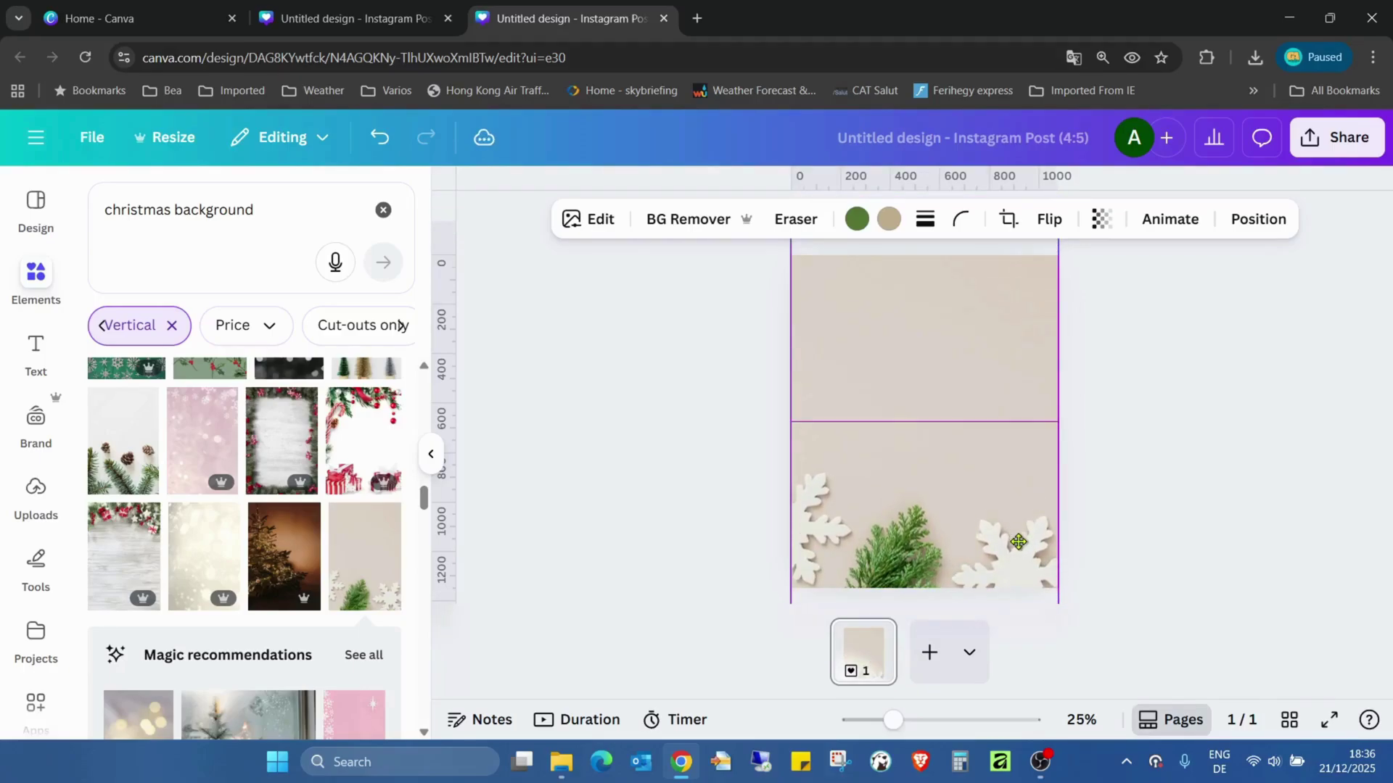
Search Elements for 'merry christmas', showing only Graphics results
{"action": "left_click", "coordinate": [1238, 438]}
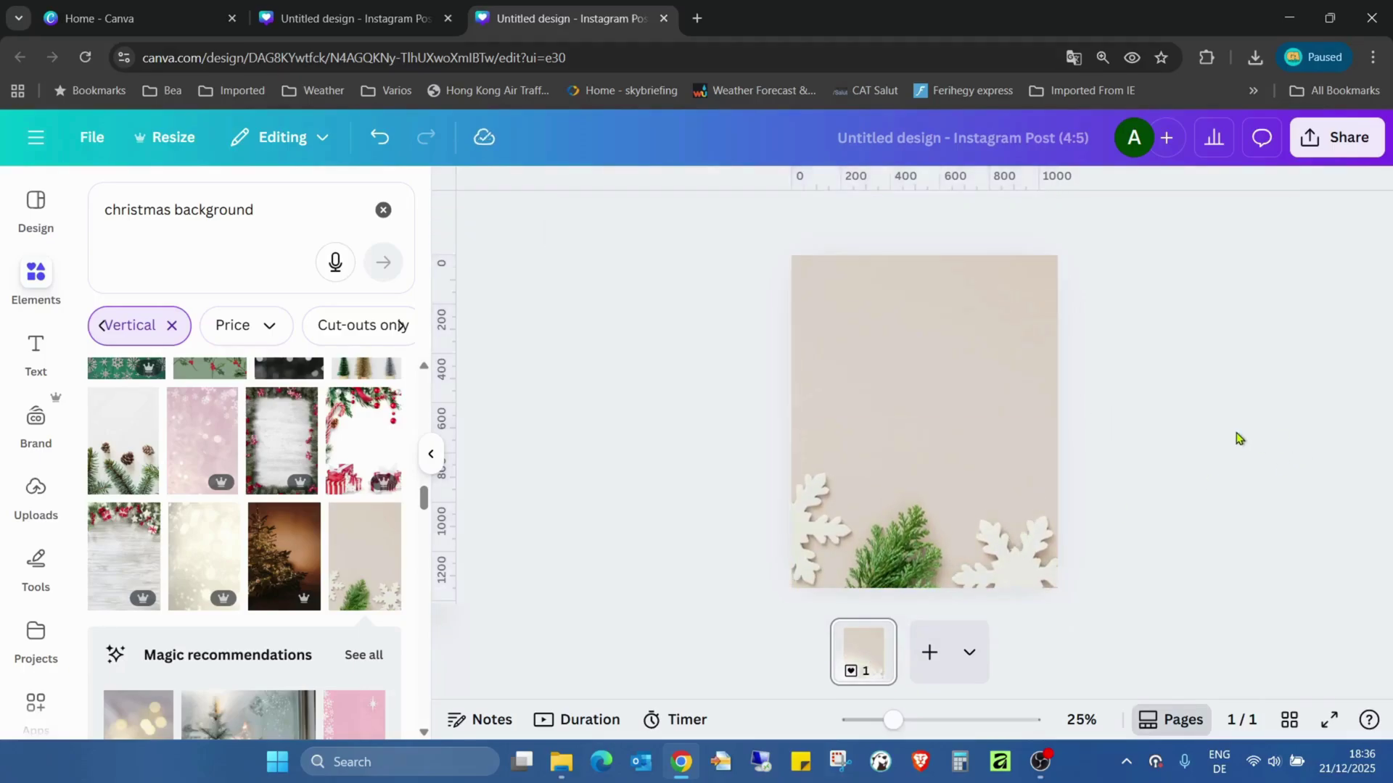
{"action": "left_click", "coordinate": [384, 210]}
{"action": "left_click", "coordinate": [286, 199]}
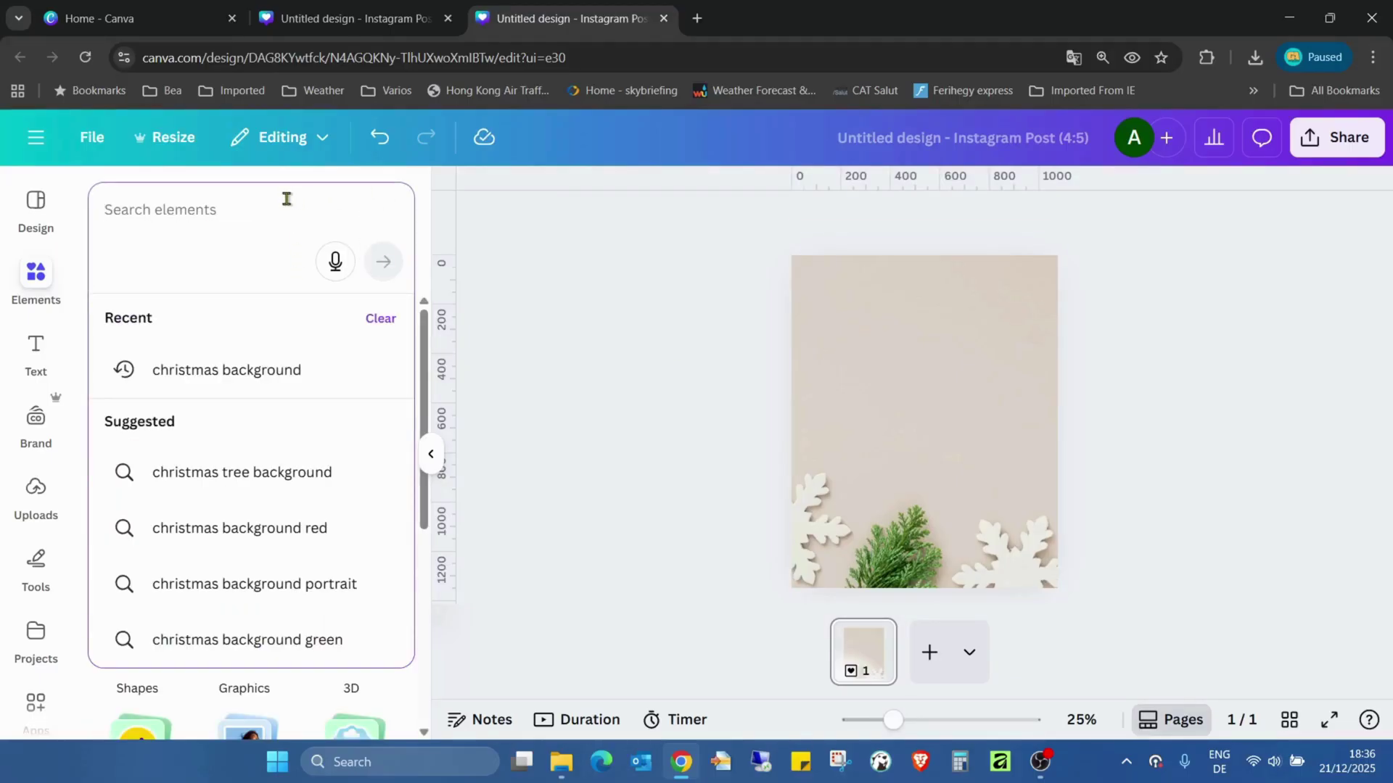
{"action": "type", "text": "merry"}
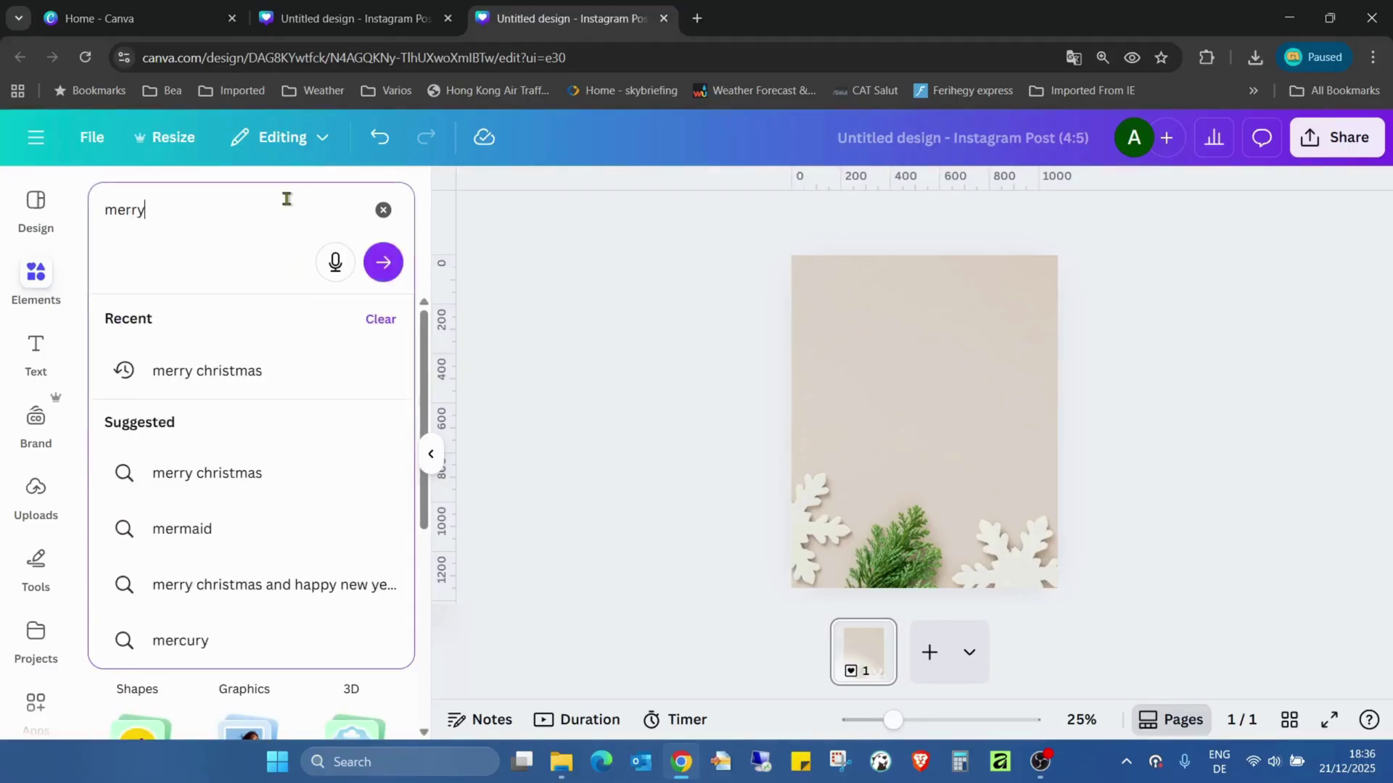
{"action": "left_click", "coordinate": [249, 369]}
{"action": "left_click", "coordinate": [145, 325]}
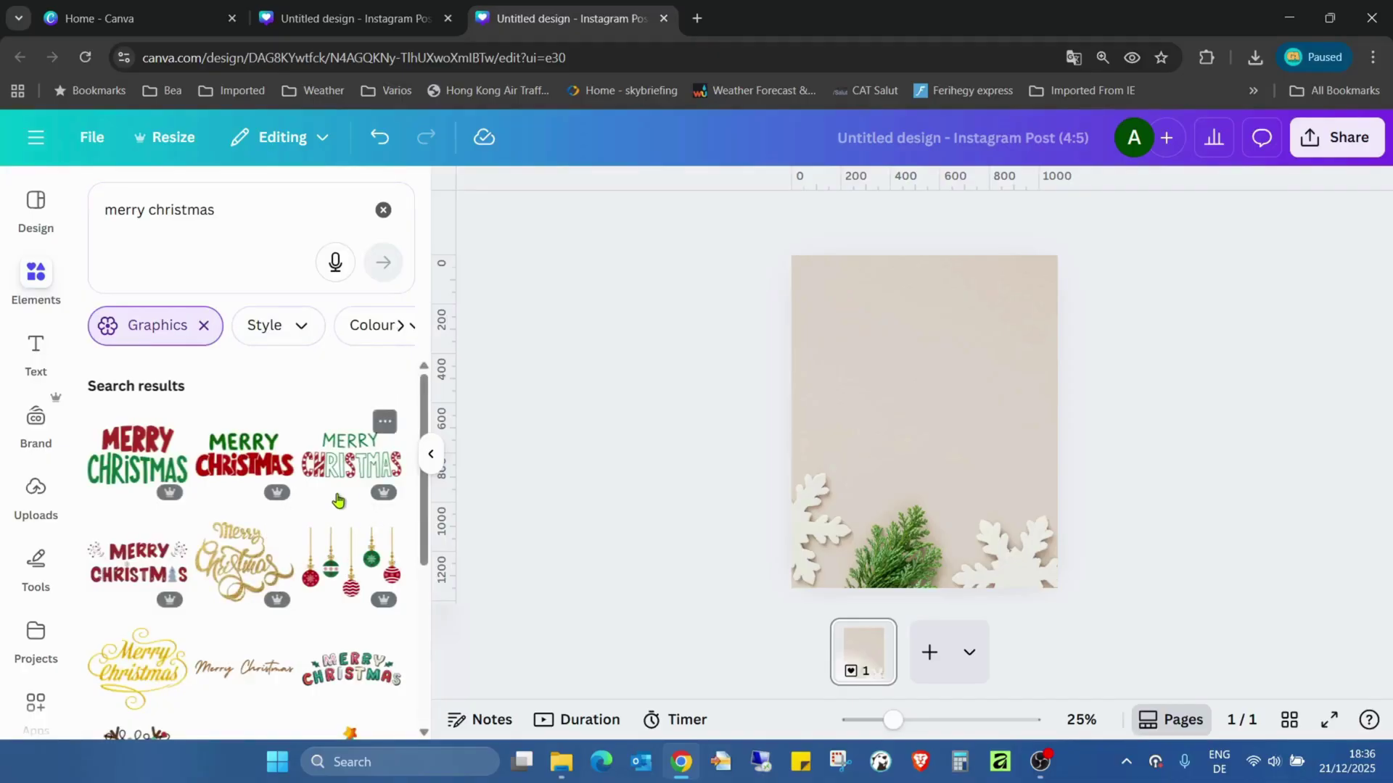
Add the red-and-green Santa Merry Christmas graphic to the page
{"action": "scroll", "coordinate": [365, 424], "scroll_direction": "down", "scroll_amount": 5}
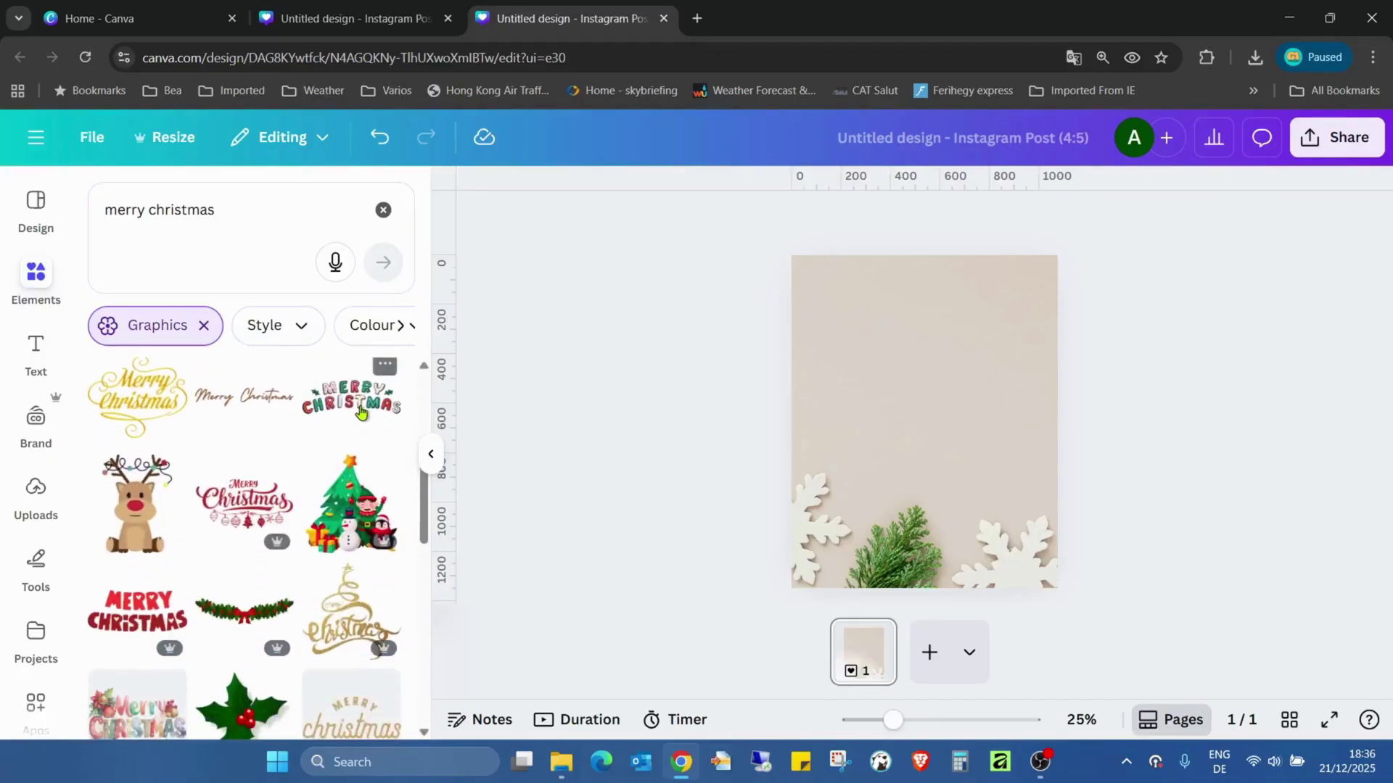
{"action": "scroll", "coordinate": [374, 436], "scroll_direction": "down", "scroll_amount": 2}
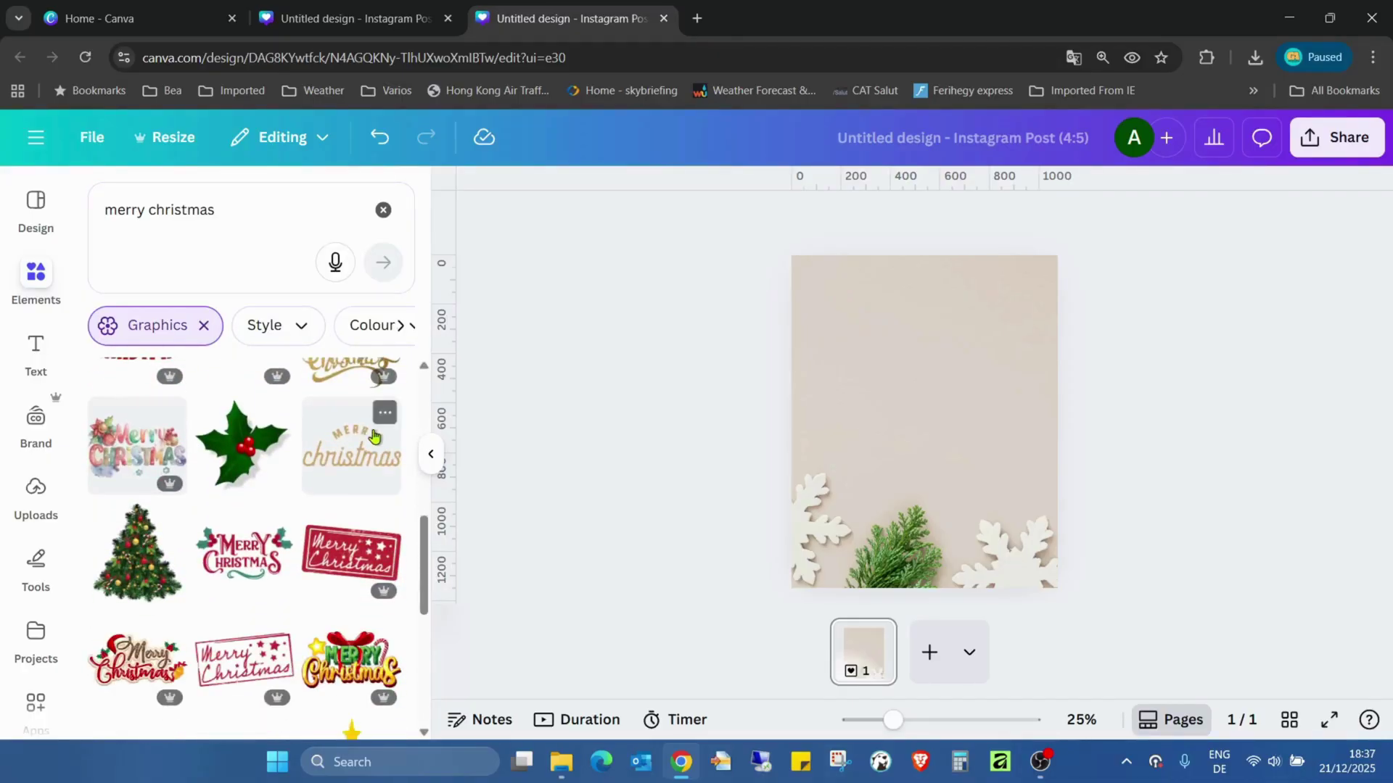
{"action": "scroll", "coordinate": [325, 451], "scroll_direction": "up", "scroll_amount": 1}
{"action": "scroll", "coordinate": [321, 434], "scroll_direction": "down", "scroll_amount": 2}
{"action": "scroll", "coordinate": [330, 435], "scroll_direction": "down", "scroll_amount": 1}
{"action": "scroll", "coordinate": [327, 417], "scroll_direction": "down", "scroll_amount": 3}
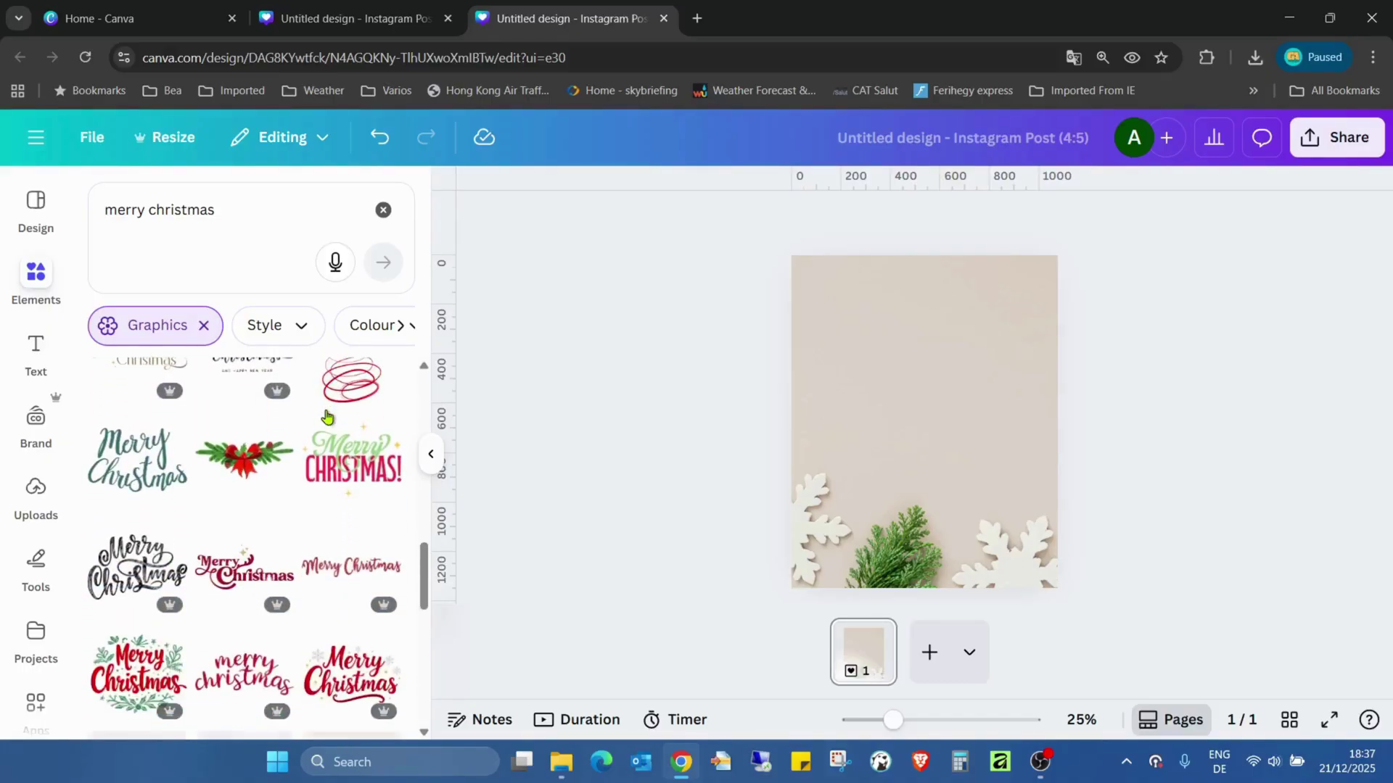
{"action": "scroll", "coordinate": [325, 418], "scroll_direction": "down", "scroll_amount": 1}
{"action": "scroll", "coordinate": [326, 418], "scroll_direction": "down", "scroll_amount": 4}
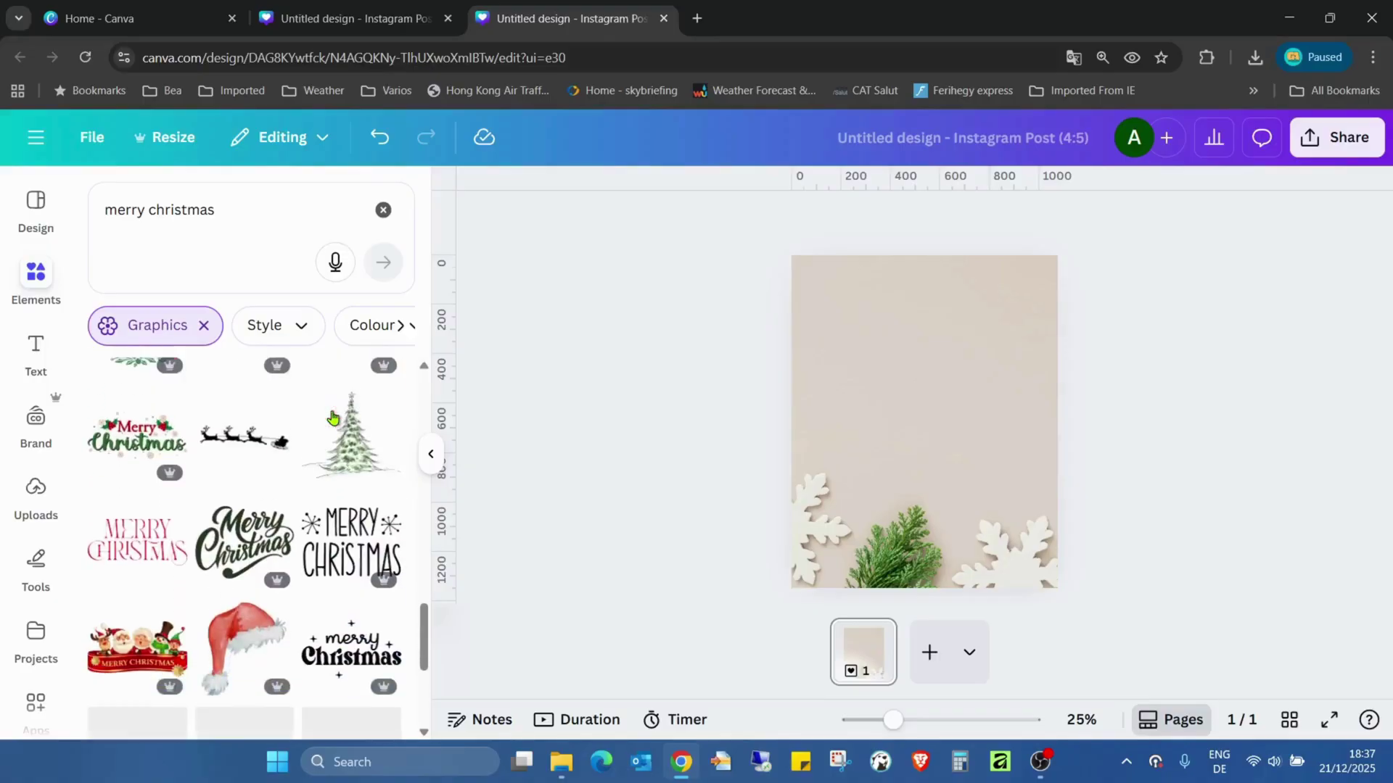
{"action": "scroll", "coordinate": [330, 445], "scroll_direction": "down", "scroll_amount": 4}
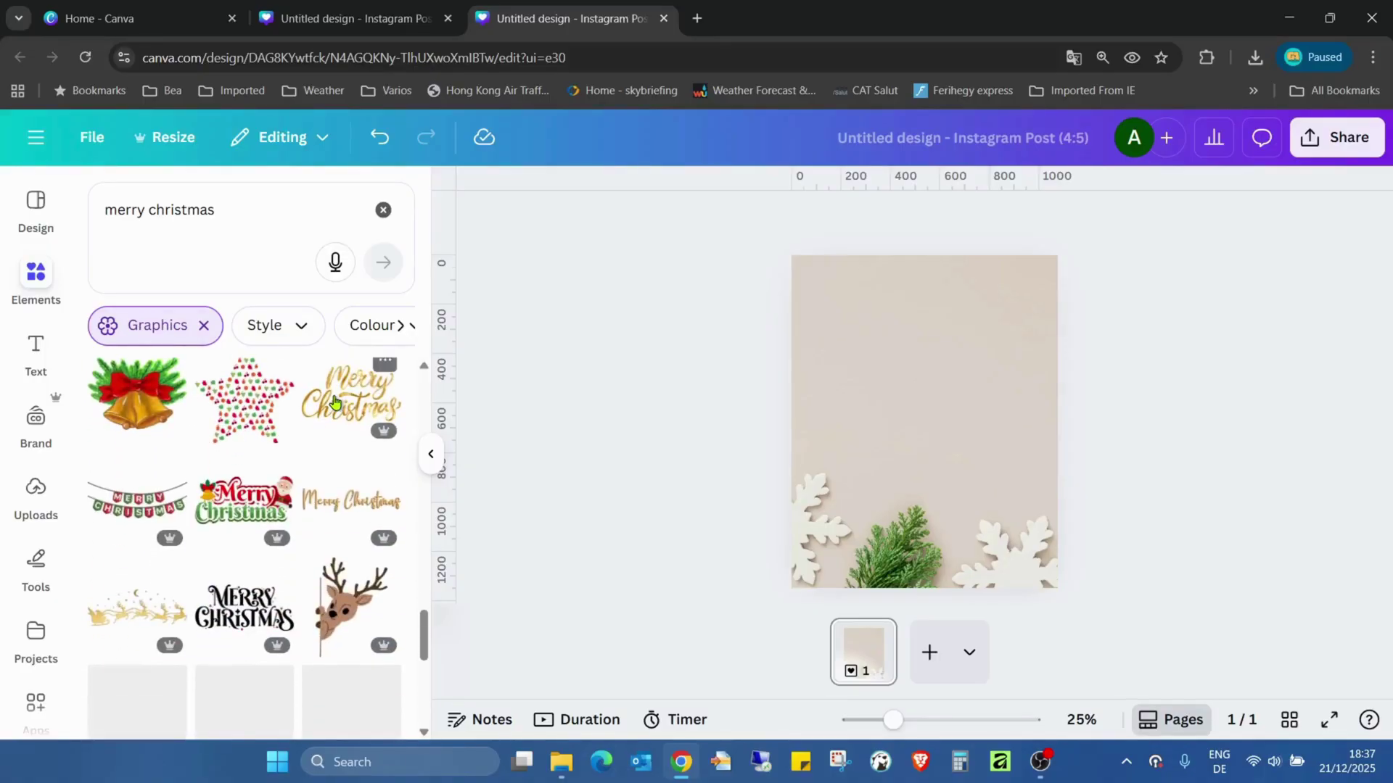
{"action": "scroll", "coordinate": [335, 404], "scroll_direction": "down", "scroll_amount": 1}
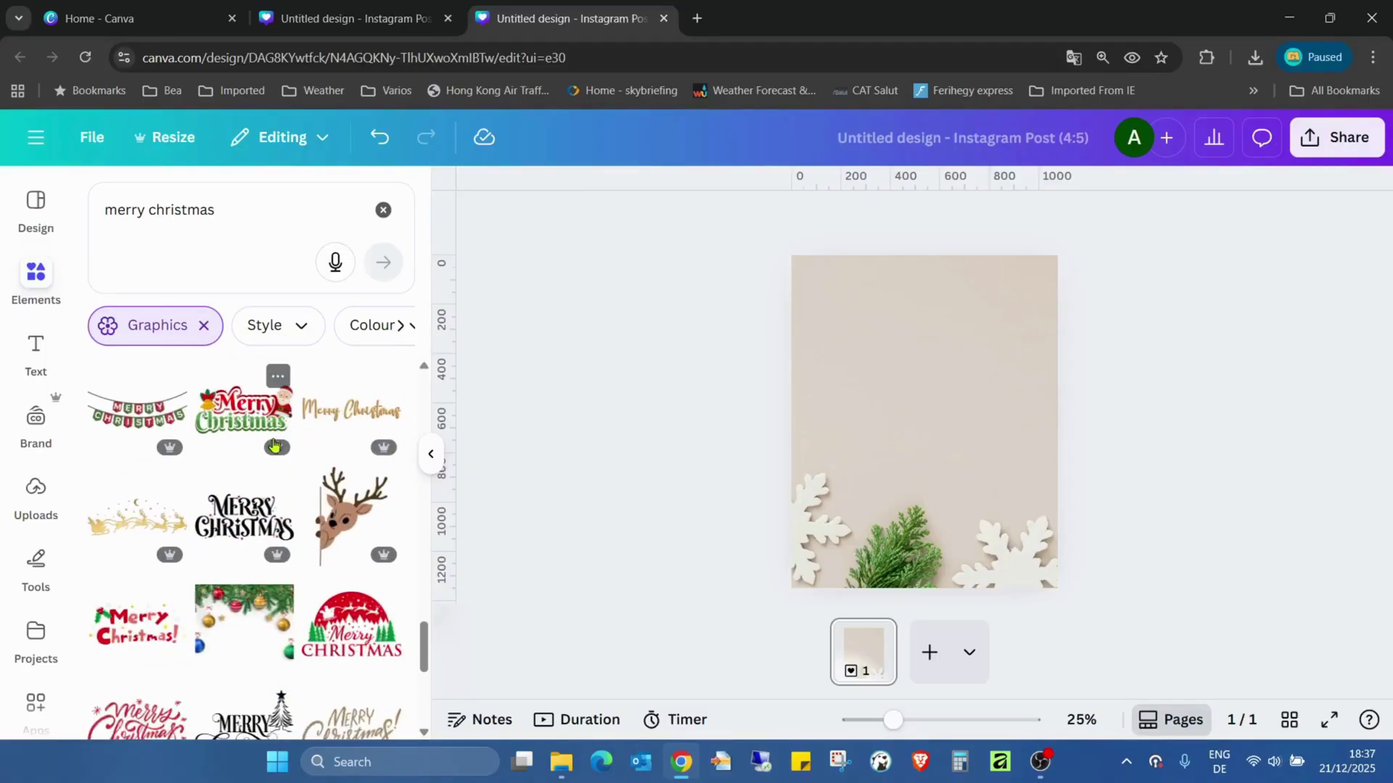
{"action": "left_click", "coordinate": [247, 428]}
Shrink the Merry Christmas graphic and centre it in the upper half of the page
{"action": "mouse_move", "coordinate": [1031, 473]}
{"action": "left_mouse_down"}
{"action": "mouse_move", "coordinate": [936, 428]}
{"action": "mouse_move", "coordinate": [961, 425]}
{"action": "mouse_move", "coordinate": [985, 470]}
{"action": "mouse_move", "coordinate": [1009, 477]}
{"action": "left_mouse_up"}
{"action": "left_click_drag", "start_coordinate": [943, 435], "coordinate": [932, 426]}
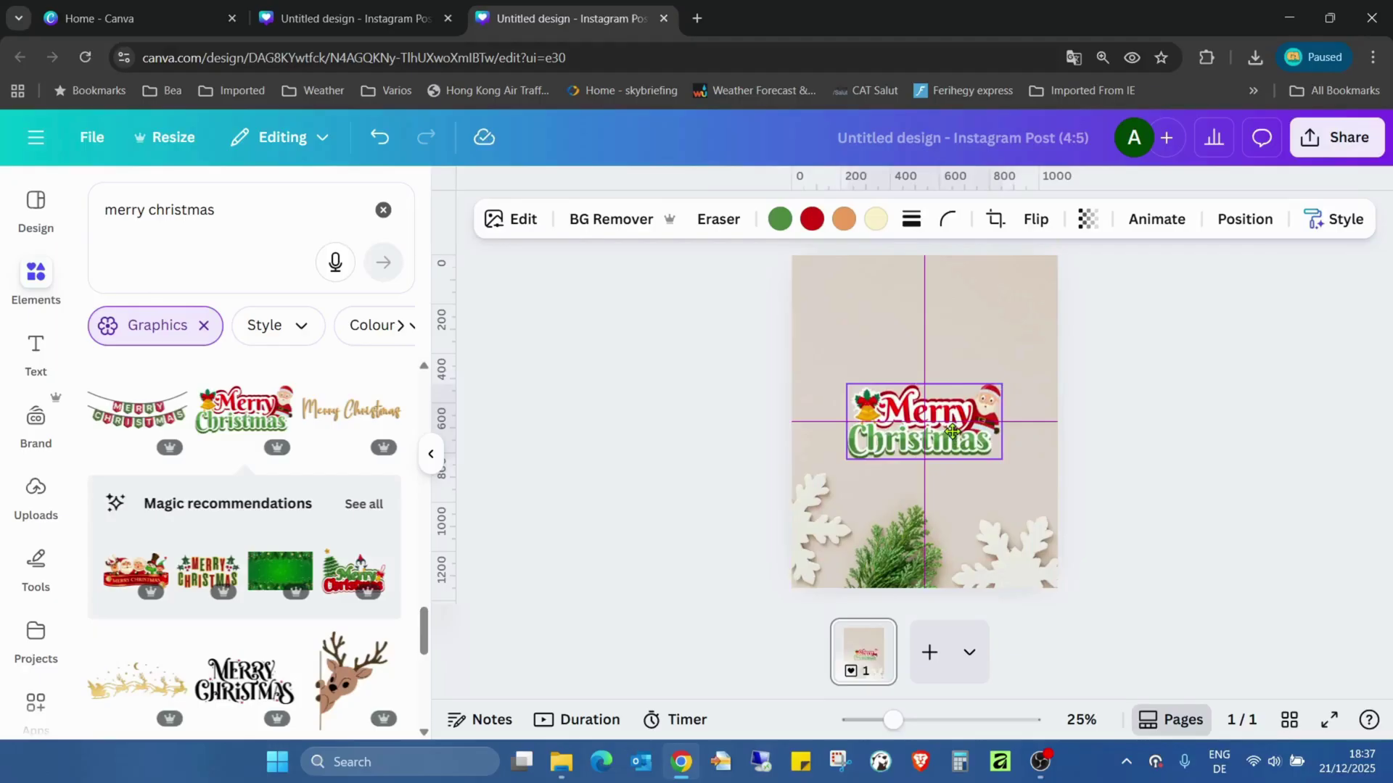
{"action": "left_click", "coordinate": [1144, 225]}
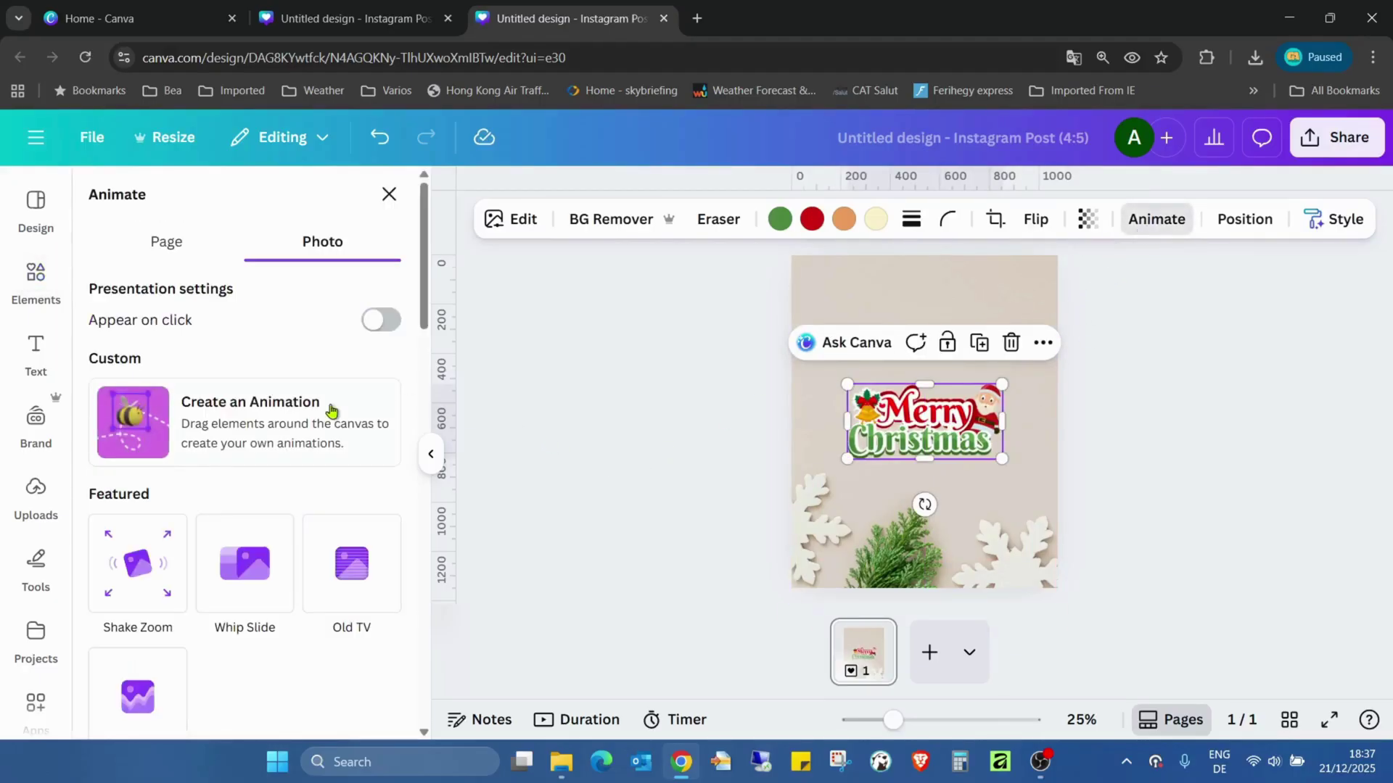
{"action": "scroll", "coordinate": [350, 406], "scroll_direction": "down", "scroll_amount": 2}
{"action": "left_click", "coordinate": [572, 381]}
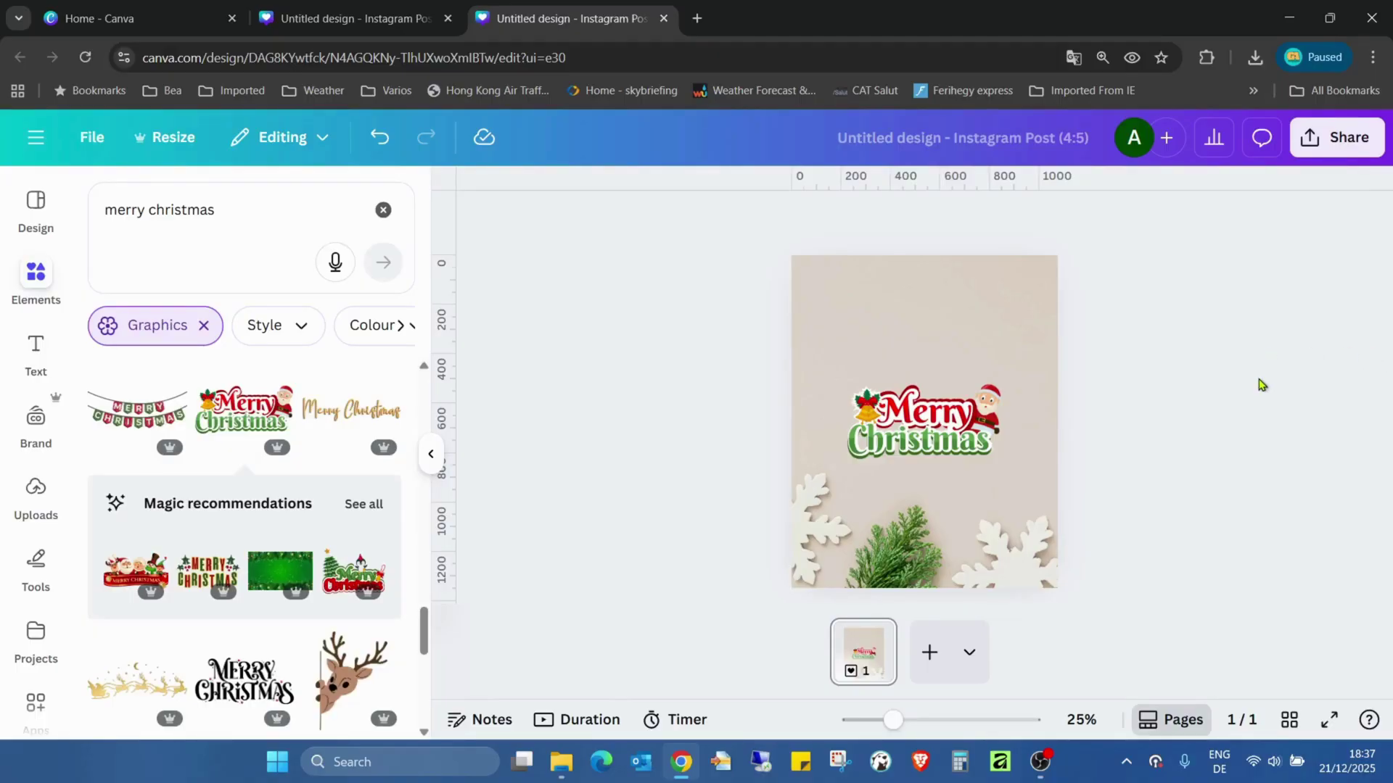
Search Elements for 'christmas' and show all photo results
{"action": "left_click", "coordinate": [383, 209]}
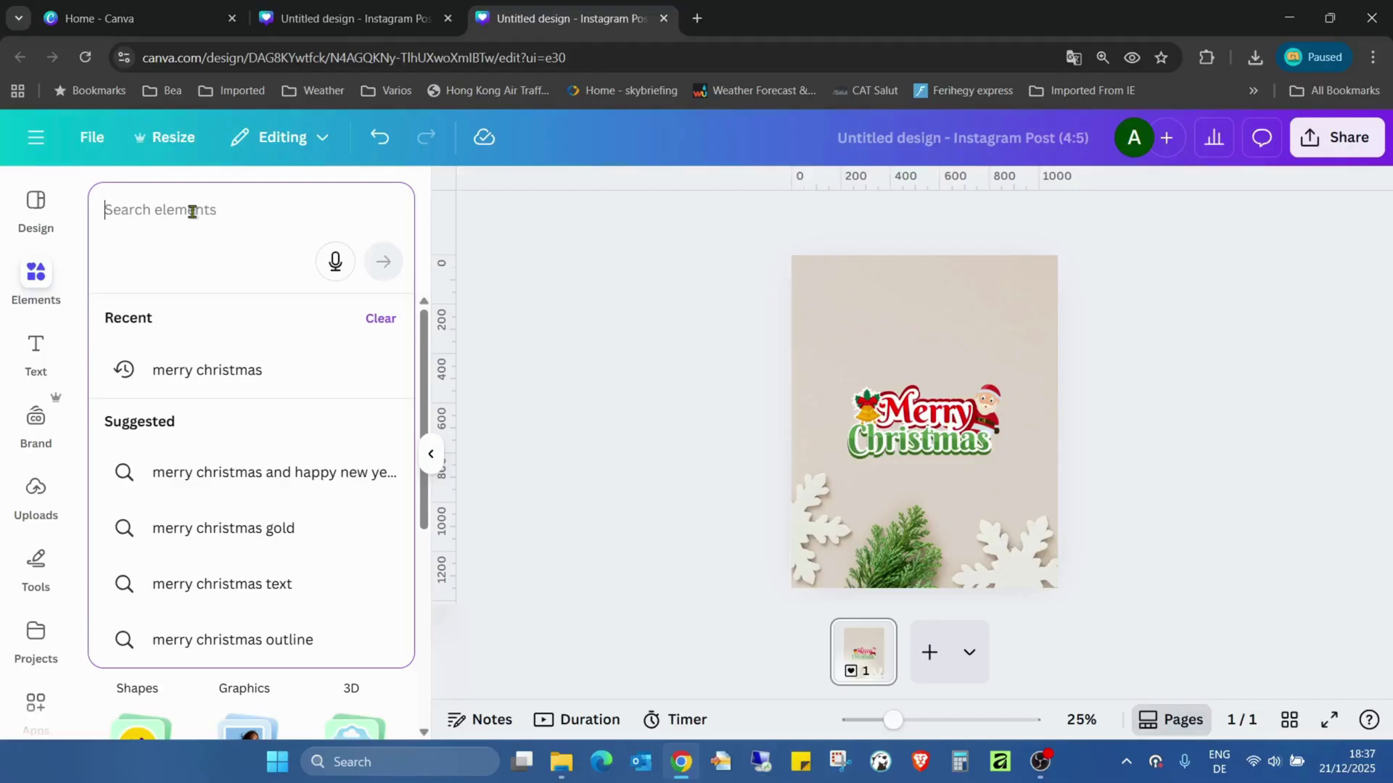
{"action": "type", "text": "chr"}
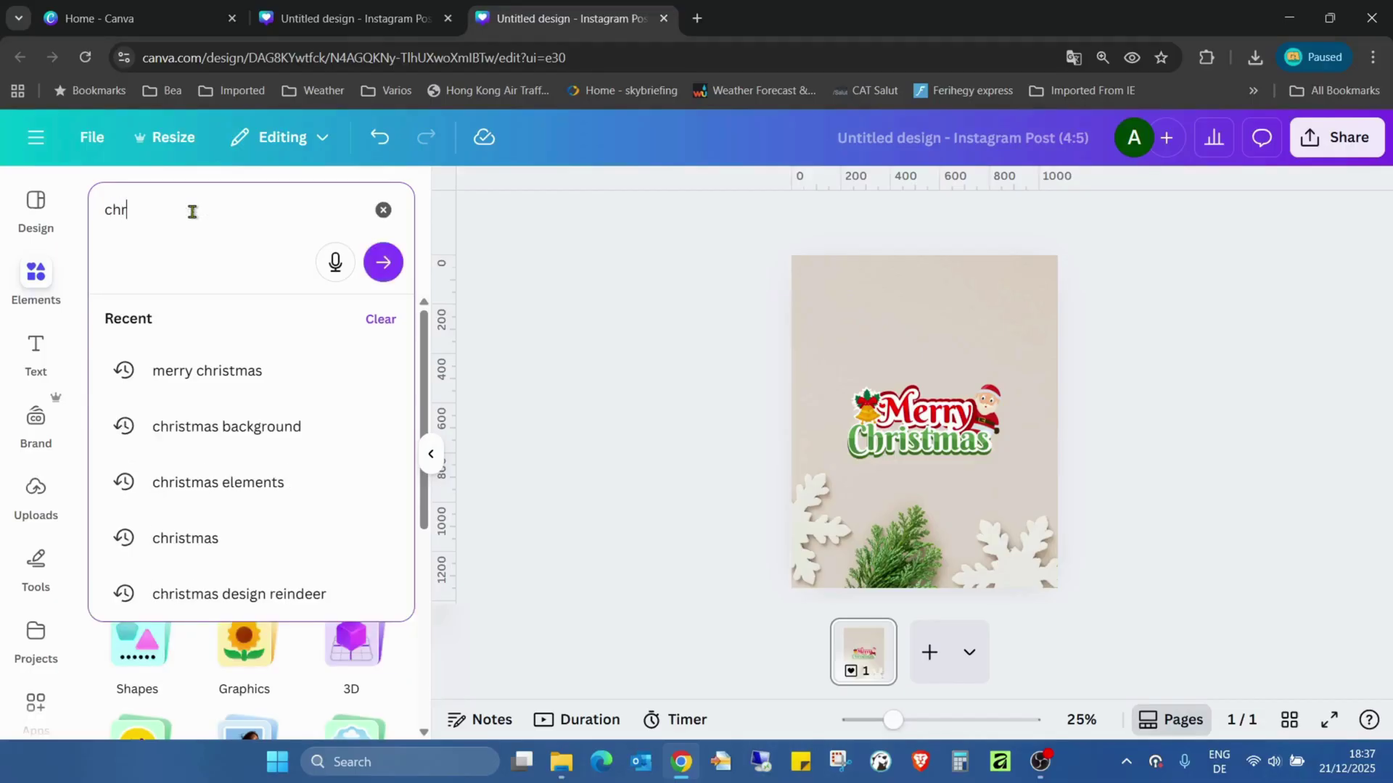
{"action": "left_click", "coordinate": [335, 484]}
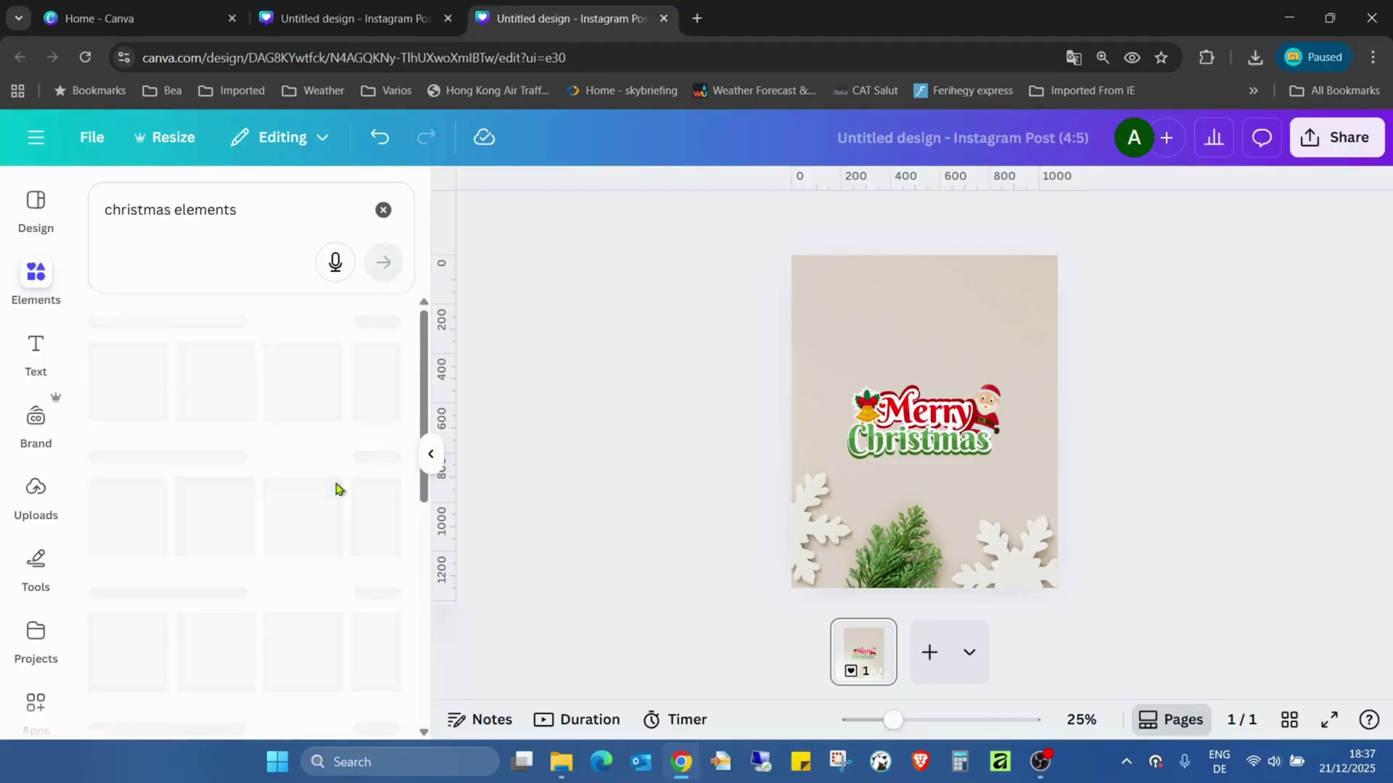
{"action": "scroll", "coordinate": [385, 399], "scroll_direction": "down", "scroll_amount": 3}
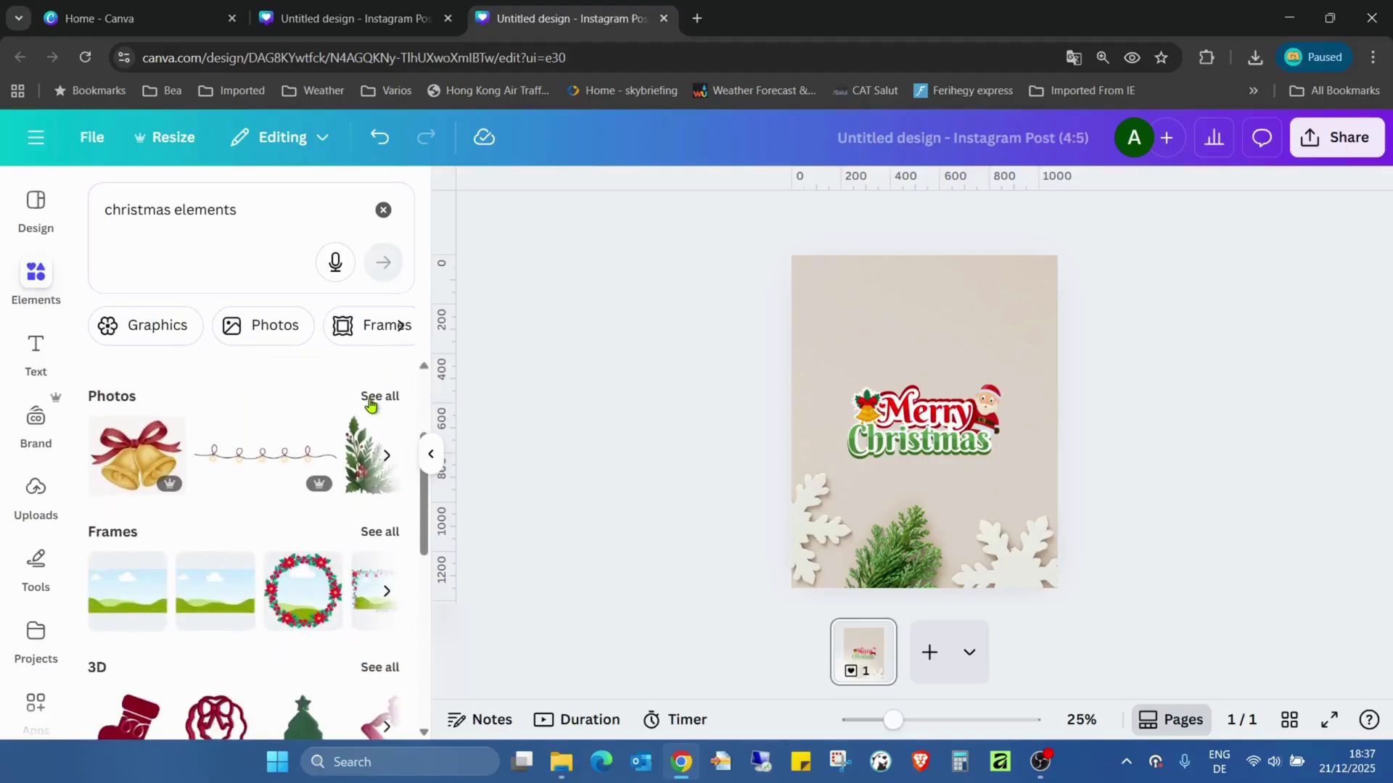
{"action": "scroll", "coordinate": [375, 410], "scroll_direction": "up", "scroll_amount": 1}
{"action": "scroll", "coordinate": [375, 411], "scroll_direction": "down", "scroll_amount": 3}
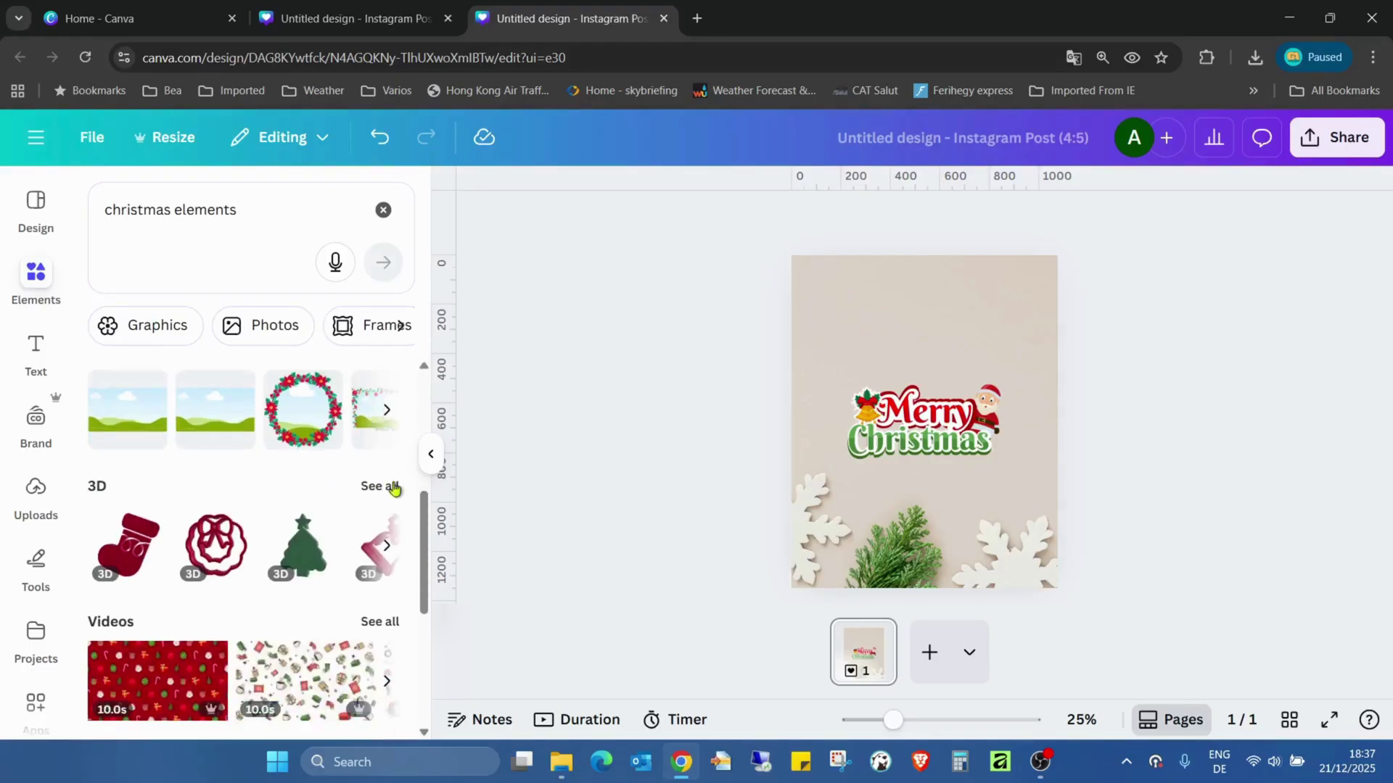
{"action": "scroll", "coordinate": [303, 423], "scroll_direction": "down", "scroll_amount": 2}
{"action": "scroll", "coordinate": [308, 428], "scroll_direction": "up", "scroll_amount": 6}
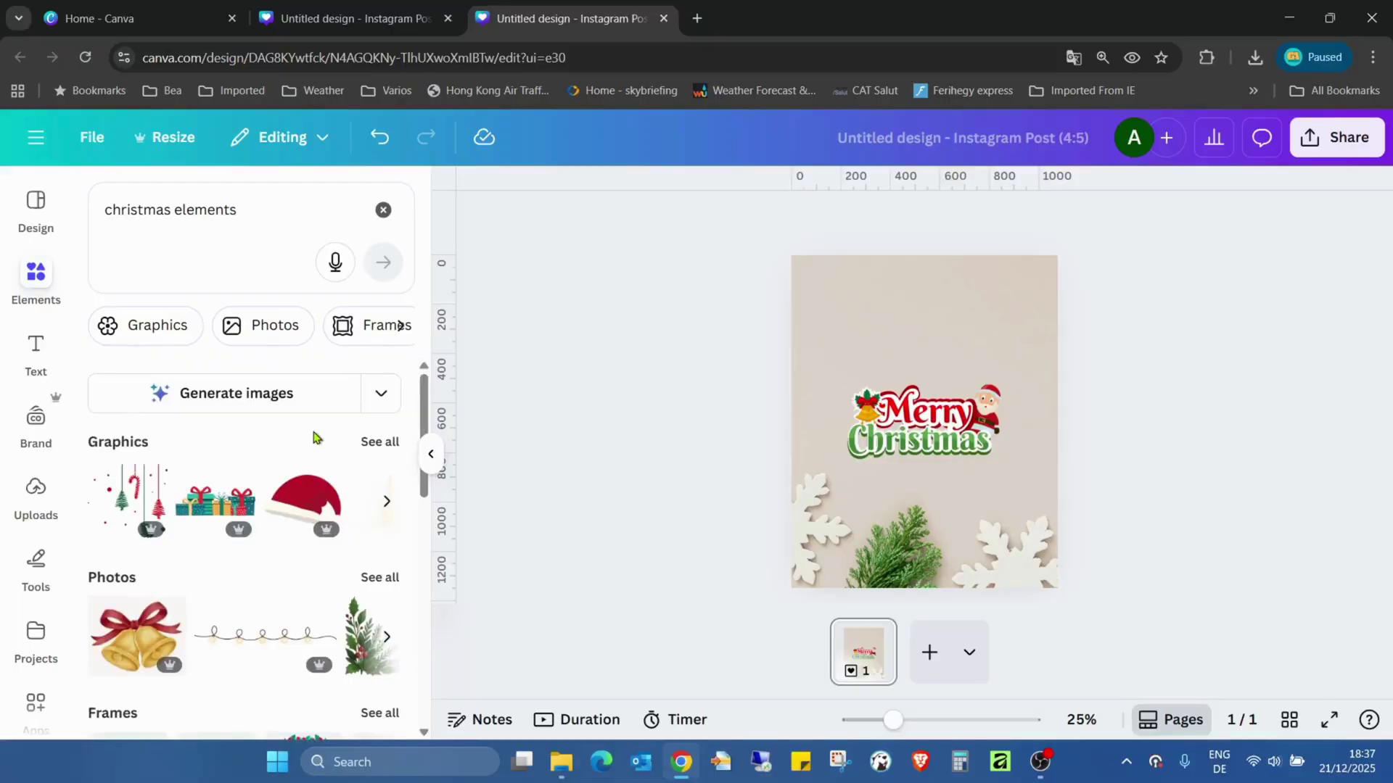
{"action": "left_click", "coordinate": [379, 578]}
{"action": "scroll", "coordinate": [344, 441], "scroll_direction": "down", "scroll_amount": 5}
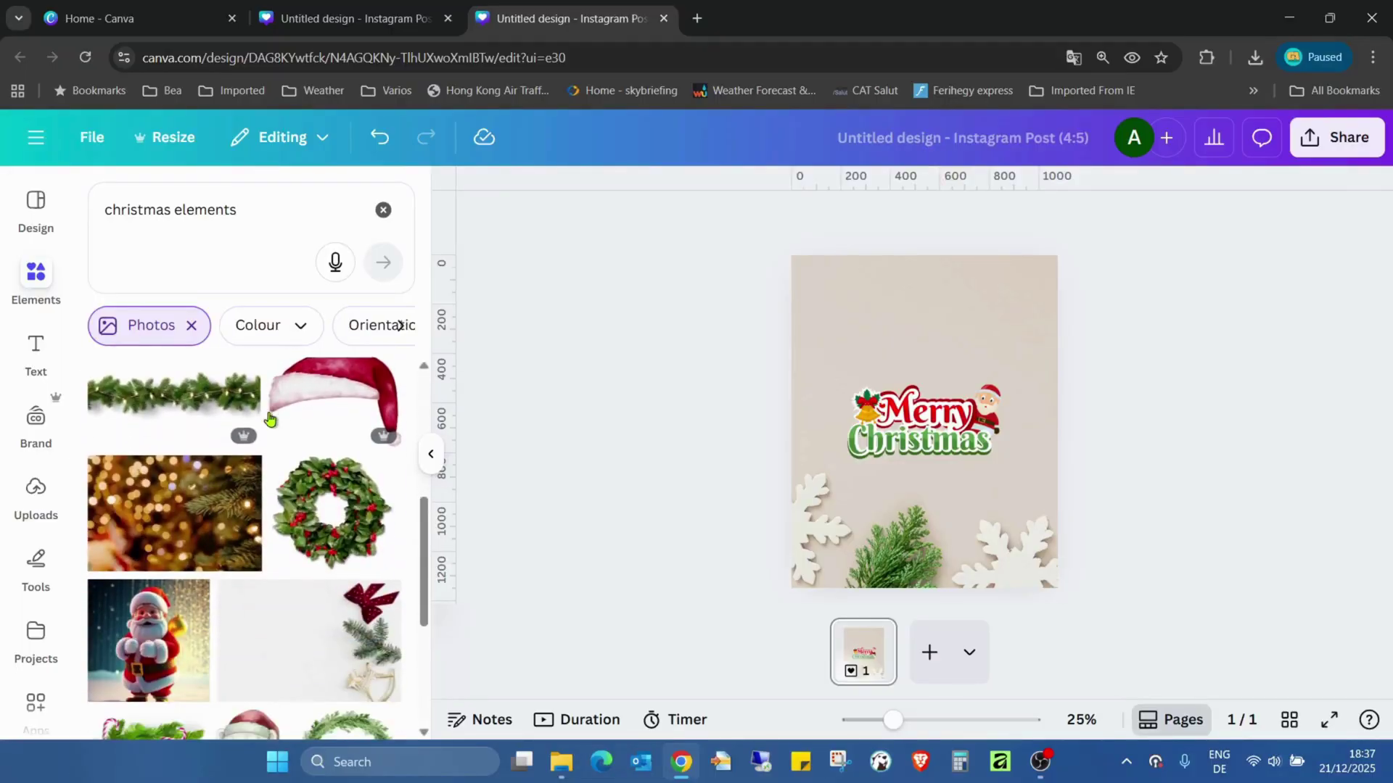
{"action": "scroll", "coordinate": [290, 400], "scroll_direction": "down", "scroll_amount": 1}
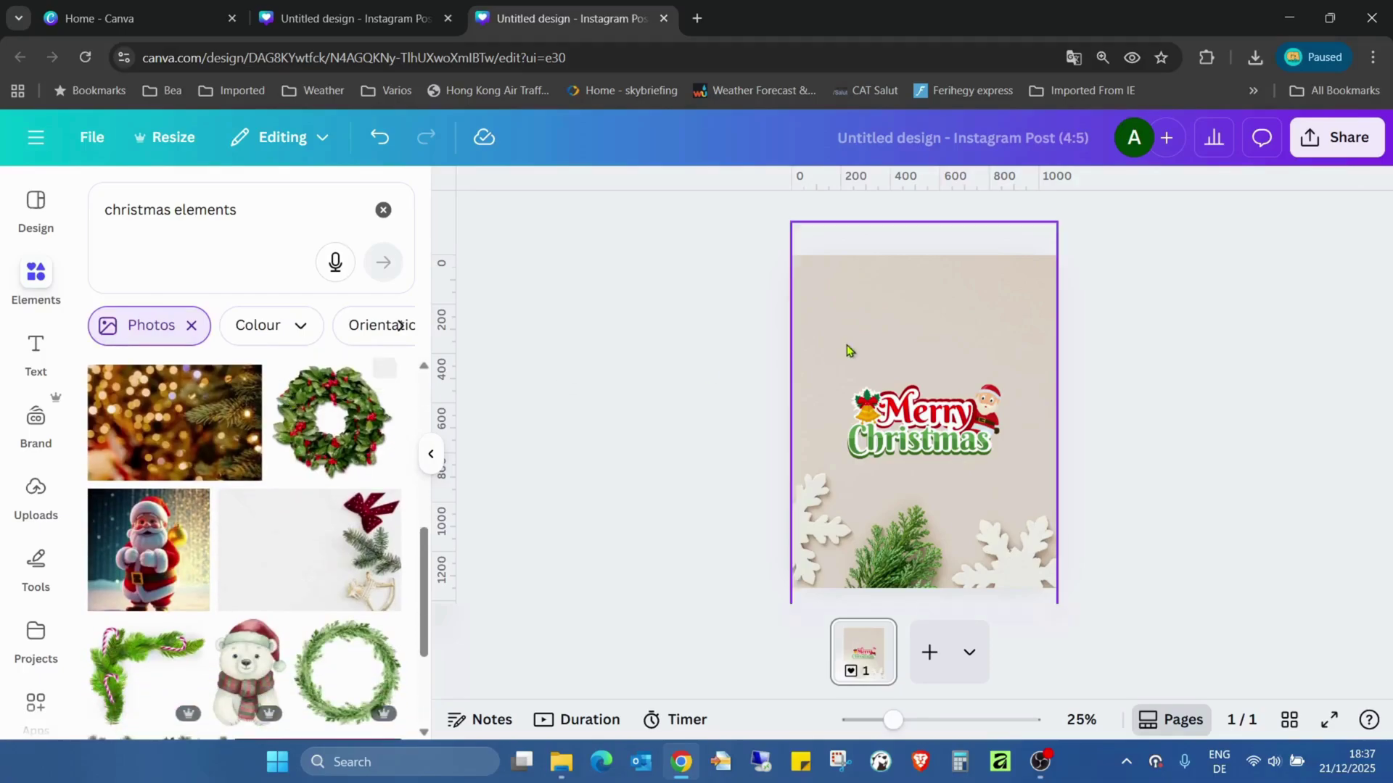
Enlarge the Merry Christmas sticker and recentre it
{"action": "left_click", "coordinate": [948, 444]}
{"action": "left_click_drag", "start_coordinate": [998, 454], "coordinate": [970, 429]}
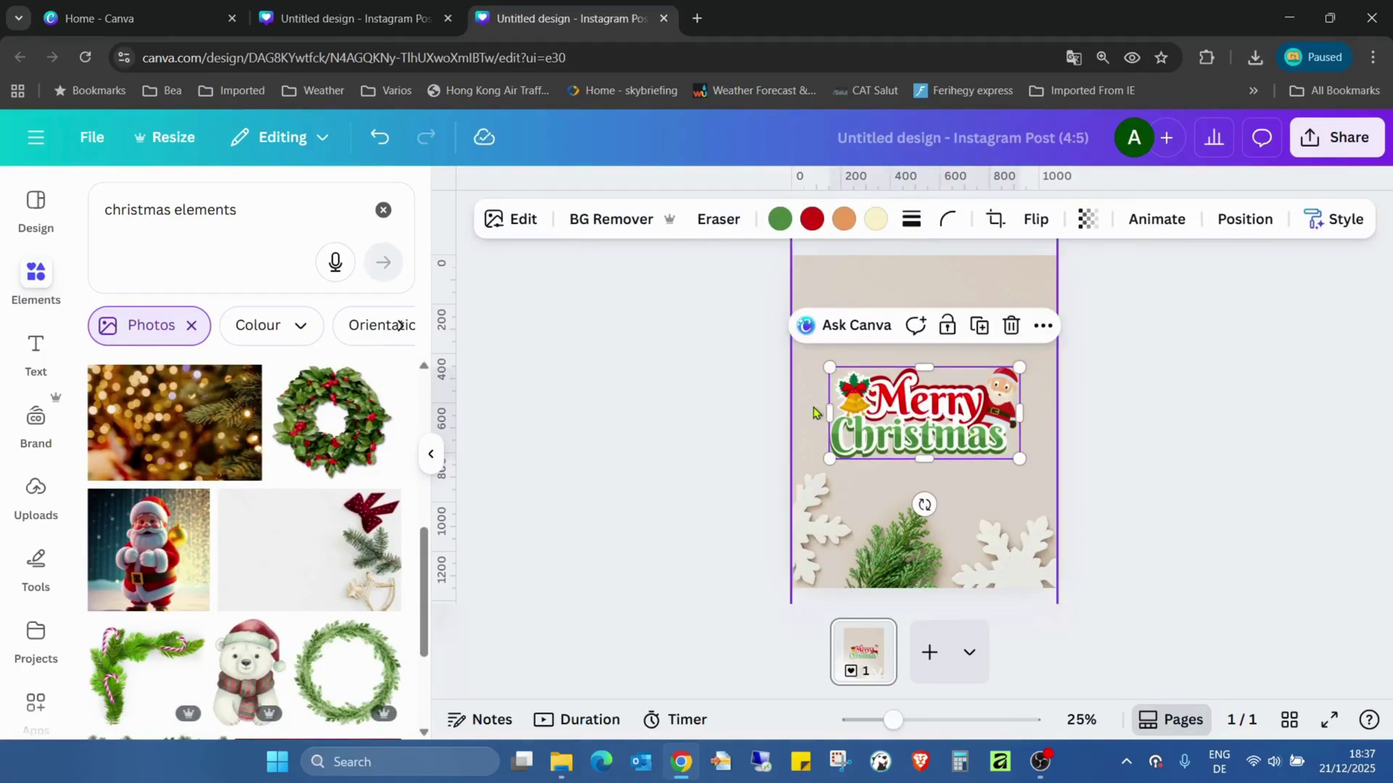
{"action": "scroll", "coordinate": [261, 468], "scroll_direction": "down", "scroll_amount": 1}
{"action": "scroll", "coordinate": [261, 467], "scroll_direction": "down", "scroll_amount": 4}
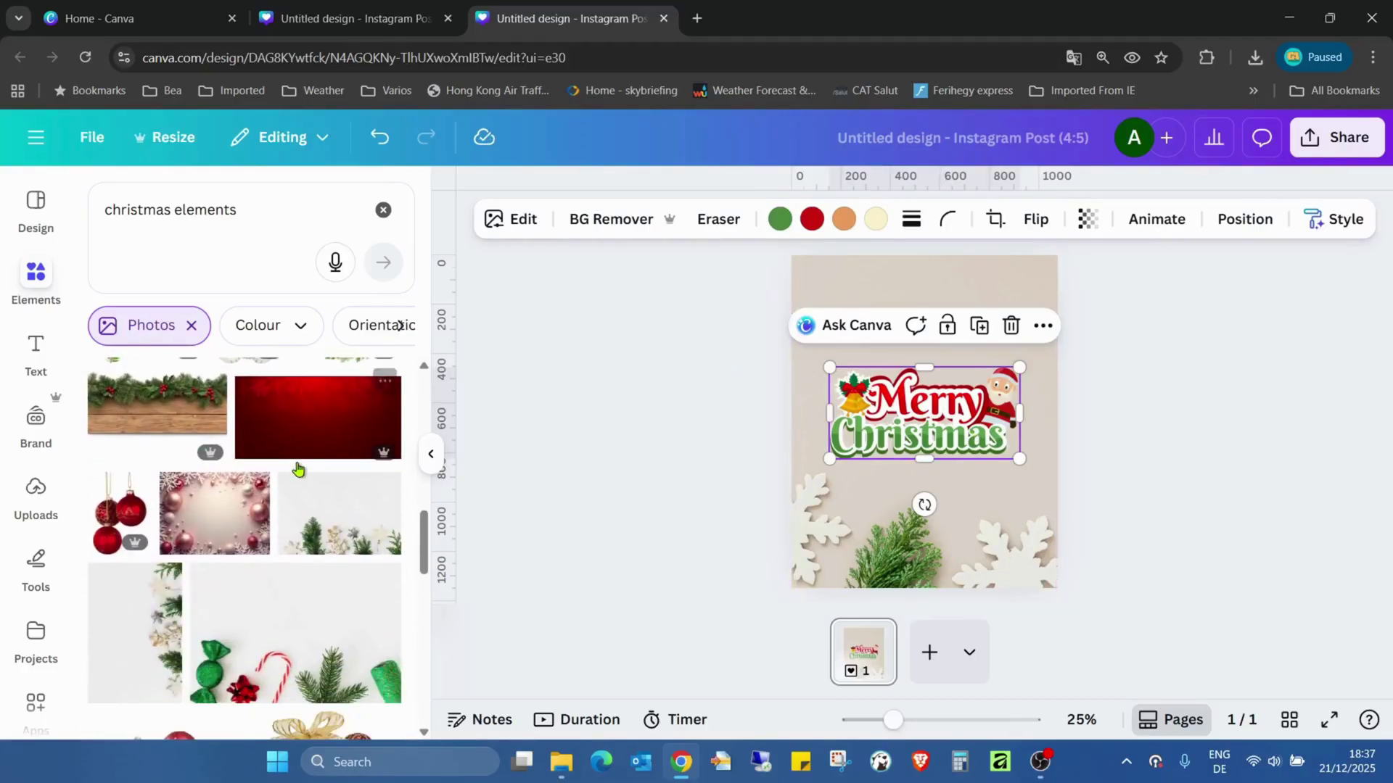
Add the red baubles photo, snapped to the page top and enlarged to fill the page height
{"action": "left_click", "coordinate": [131, 519]}
{"action": "left_click_drag", "start_coordinate": [968, 405], "coordinate": [918, 386]}
{"action": "left_click_drag", "start_coordinate": [966, 534], "coordinate": [1001, 584]}
{"action": "left_click_drag", "start_coordinate": [886, 453], "coordinate": [880, 453]}
{"action": "left_click", "coordinate": [1150, 302]}
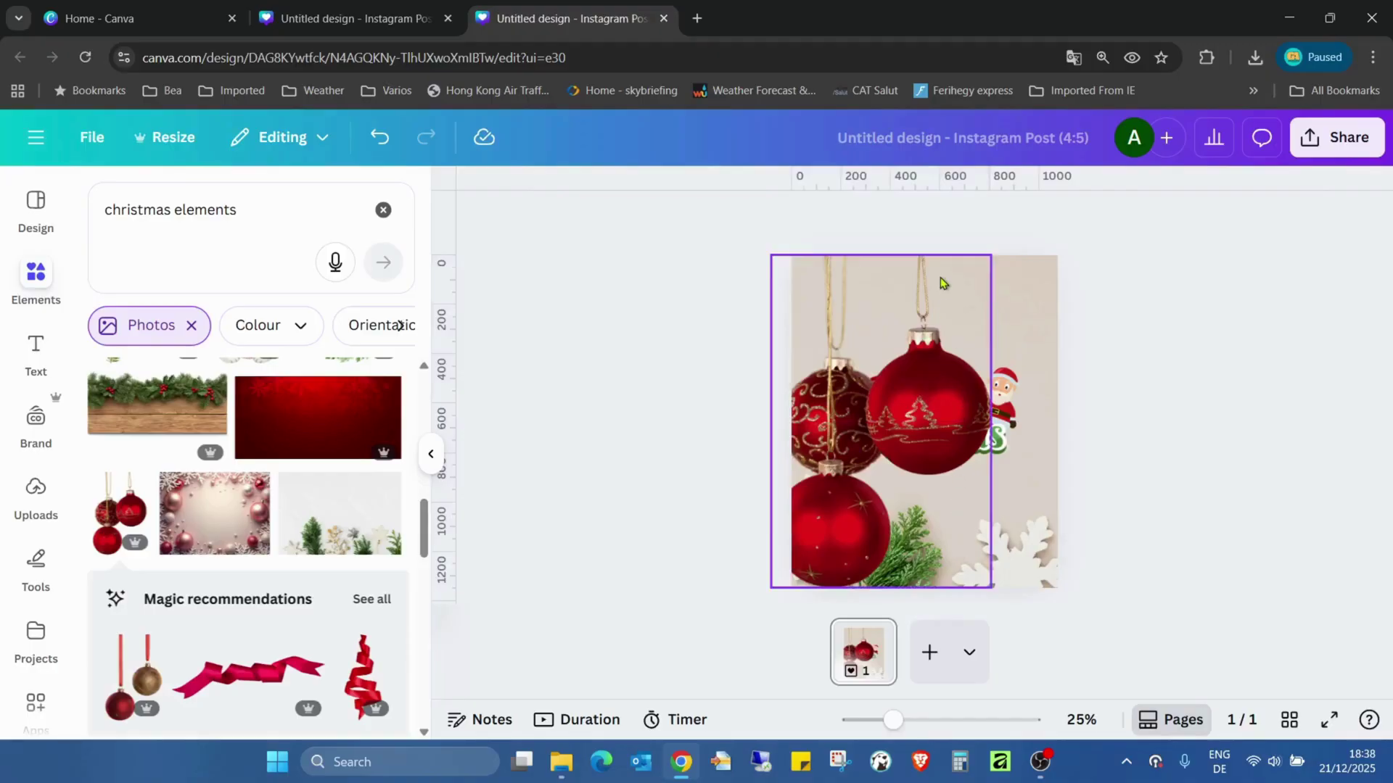
{"action": "scroll", "coordinate": [334, 397], "scroll_direction": "down", "scroll_amount": 3}
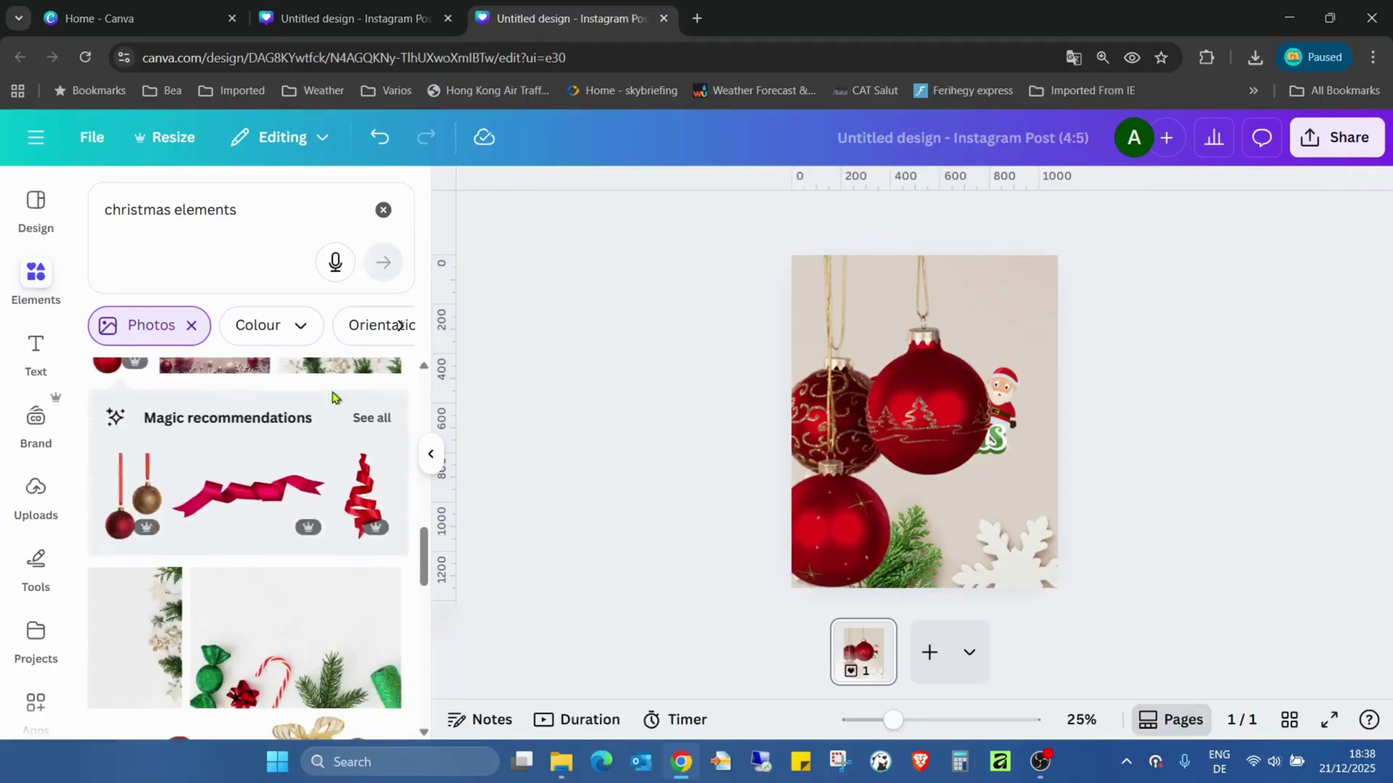
{"action": "scroll", "coordinate": [337, 413], "scroll_direction": "down", "scroll_amount": 10}
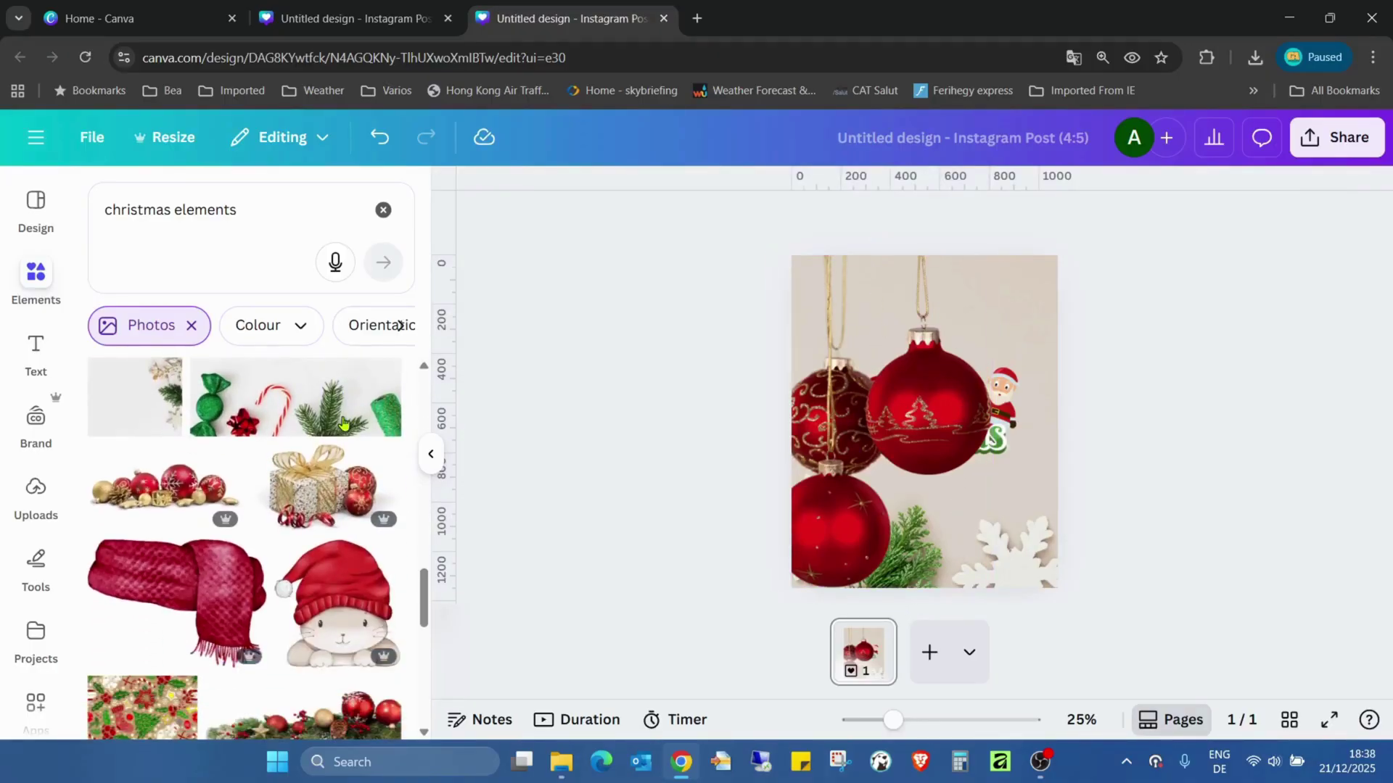
{"action": "scroll", "coordinate": [330, 420], "scroll_direction": "down", "scroll_amount": 3}
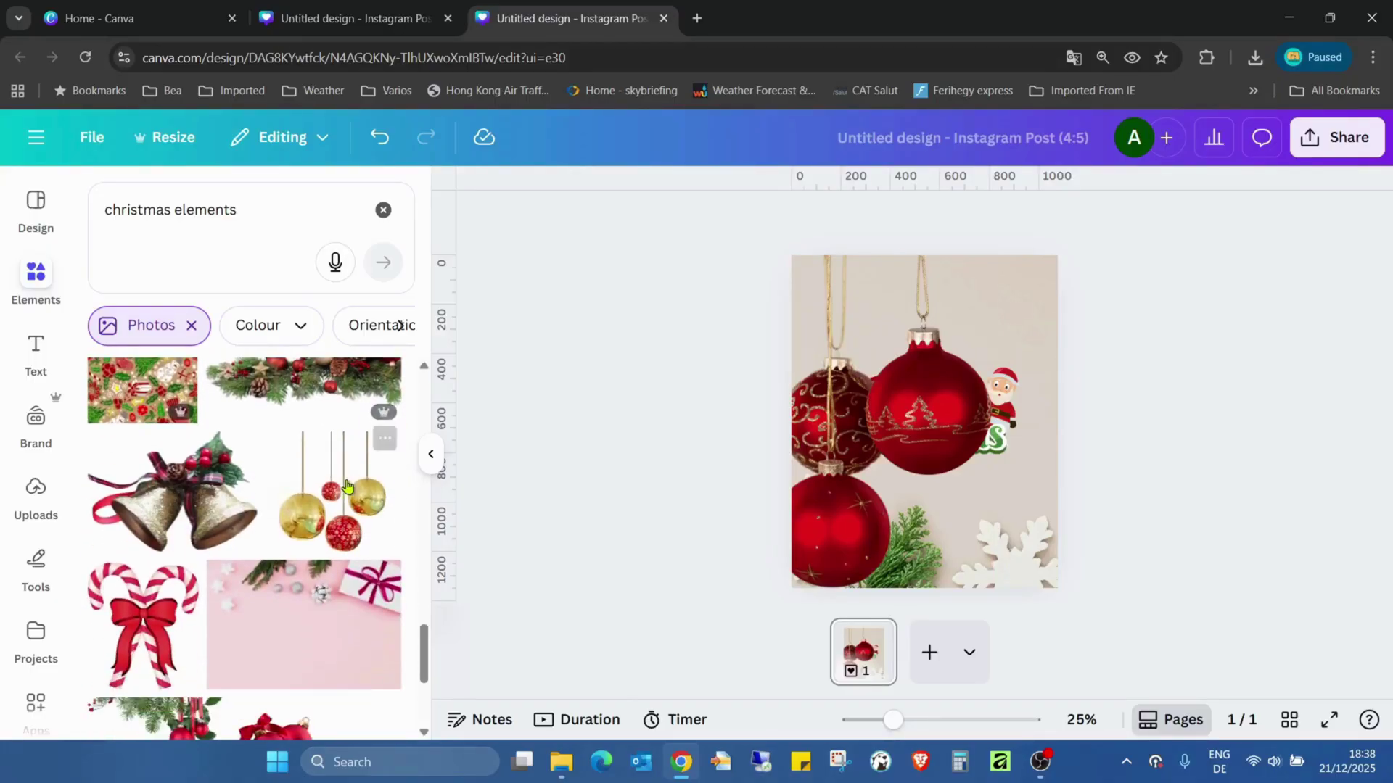
Add the gold hanging-baubles element, enlarged and shifted left across the page
{"action": "left_click", "coordinate": [341, 511]}
{"action": "left_click_drag", "start_coordinate": [950, 426], "coordinate": [984, 368]}
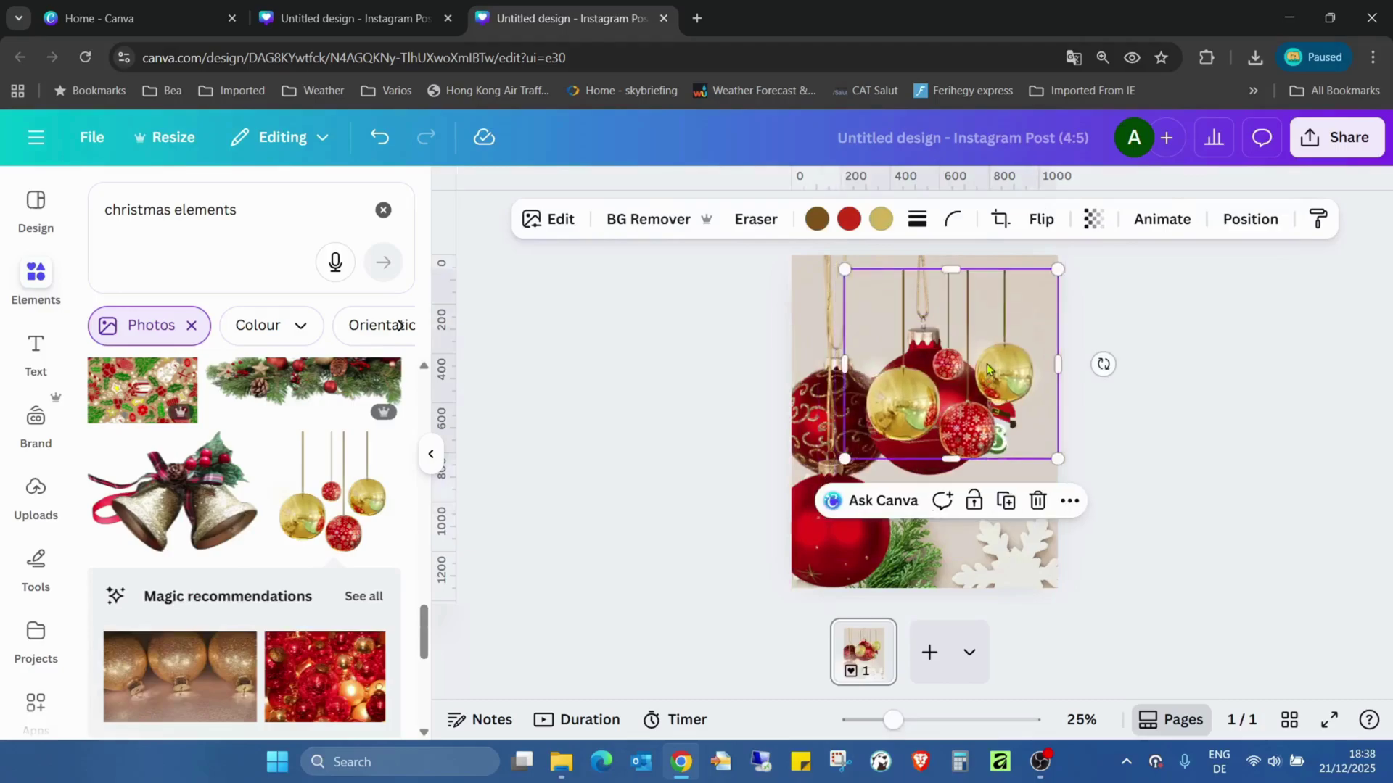
{"action": "left_click_drag", "start_coordinate": [1056, 444], "coordinate": [1123, 572]}
{"action": "left_click_drag", "start_coordinate": [994, 466], "coordinate": [936, 462]}
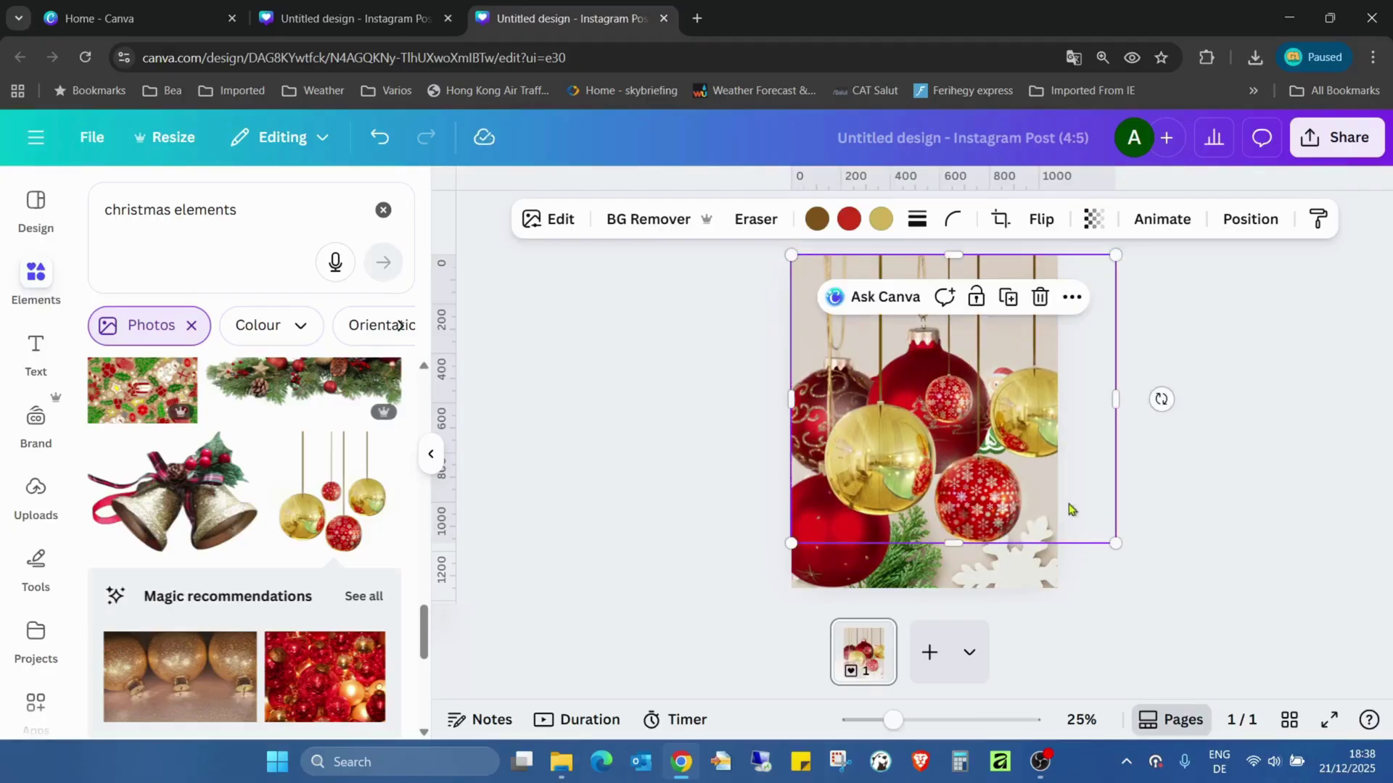
{"action": "left_click", "coordinate": [1218, 514]}
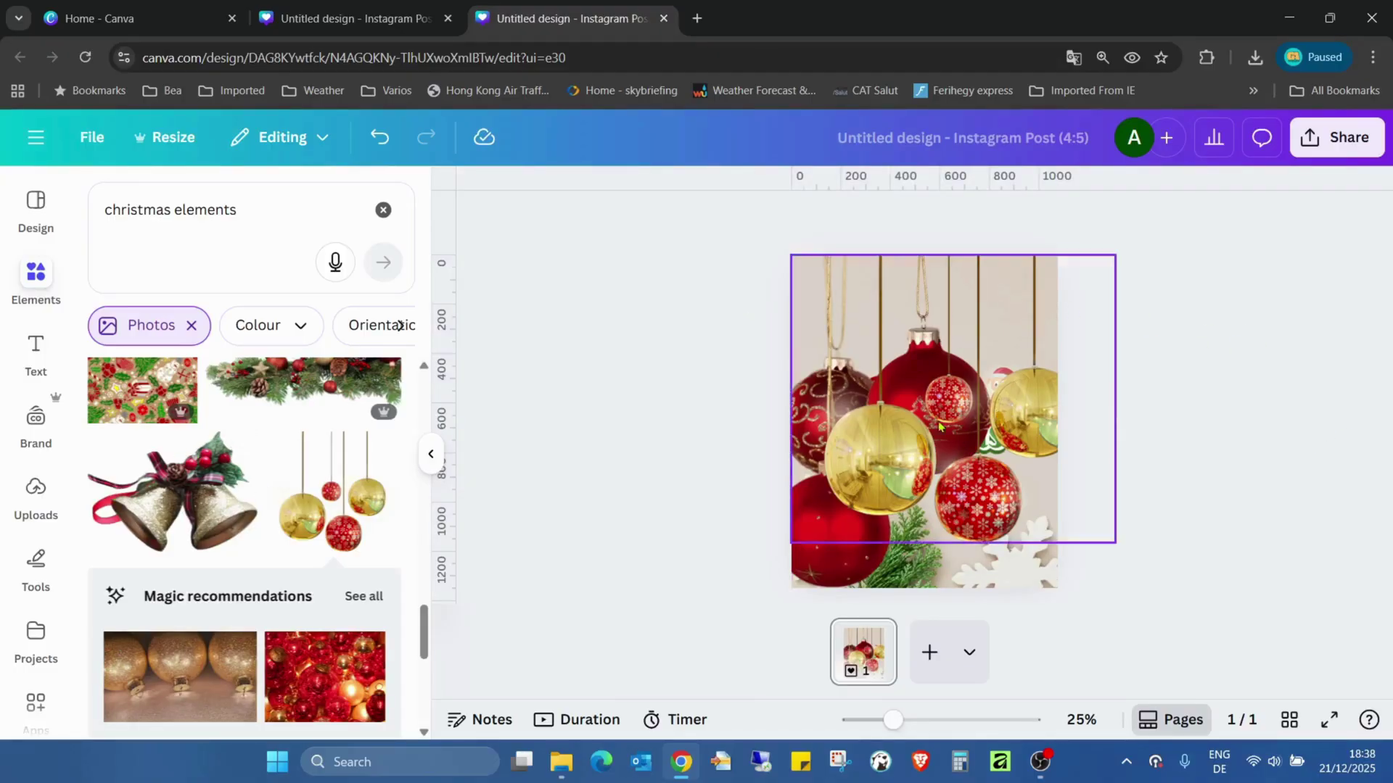
{"action": "scroll", "coordinate": [323, 449], "scroll_direction": "down", "scroll_amount": 5}
{"action": "scroll", "coordinate": [324, 433], "scroll_direction": "down", "scroll_amount": 3}
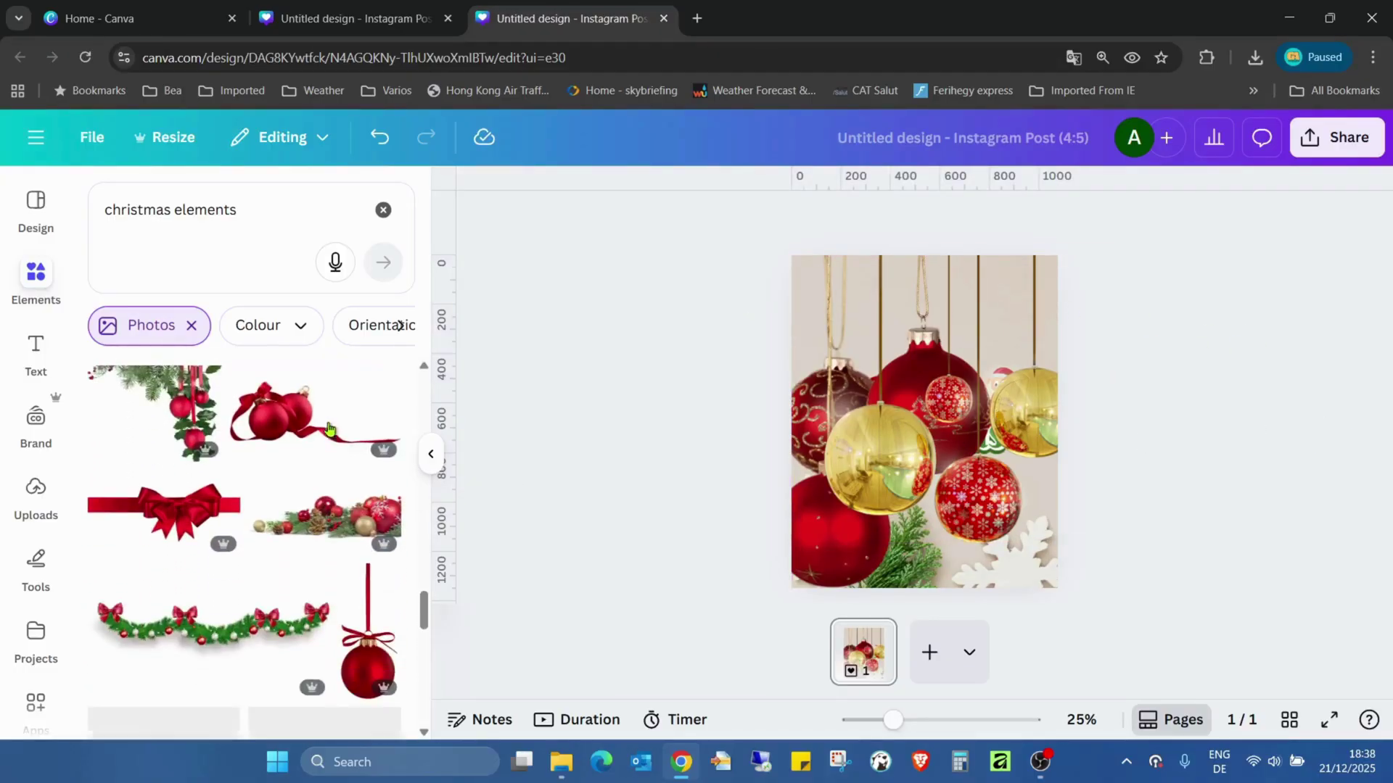
{"action": "scroll", "coordinate": [330, 428], "scroll_direction": "down", "scroll_amount": 10}
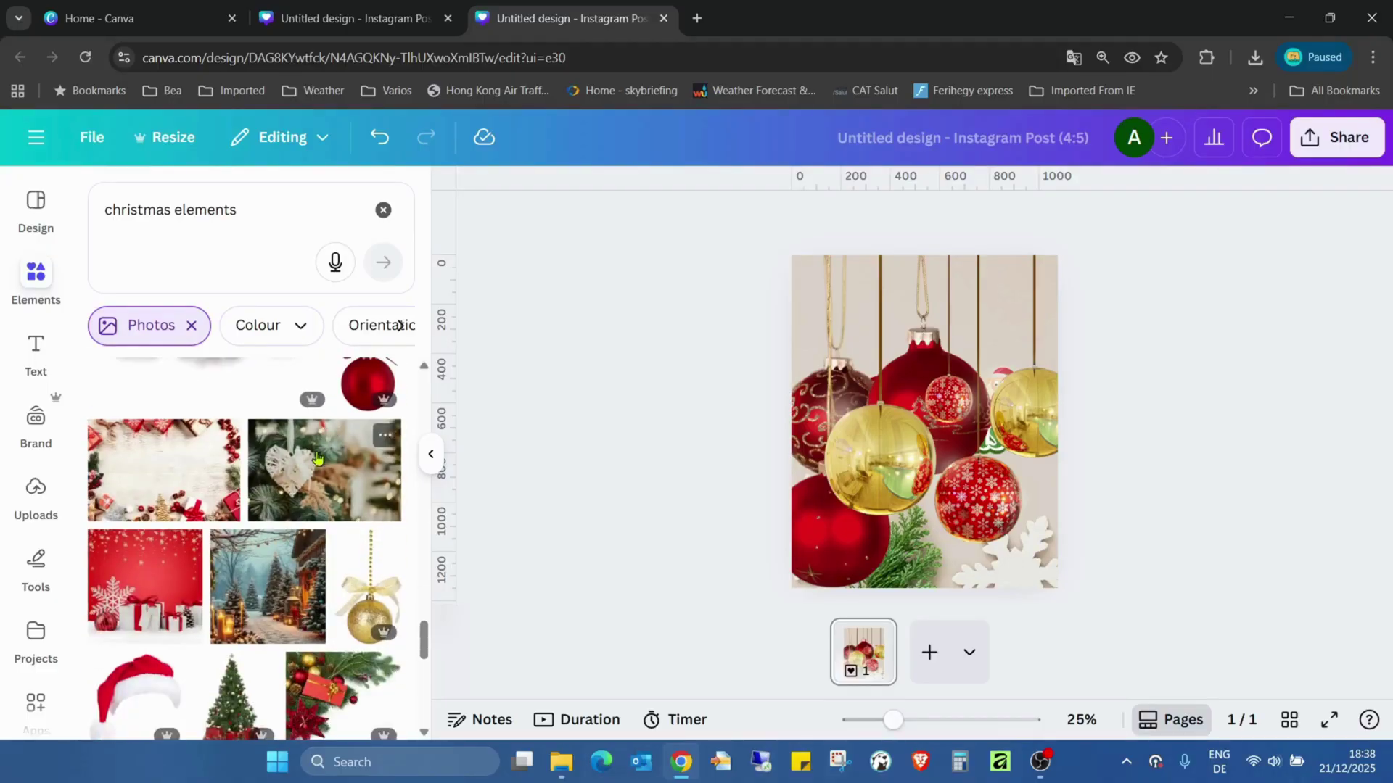
{"action": "scroll", "coordinate": [346, 414], "scroll_direction": "down", "scroll_amount": 6}
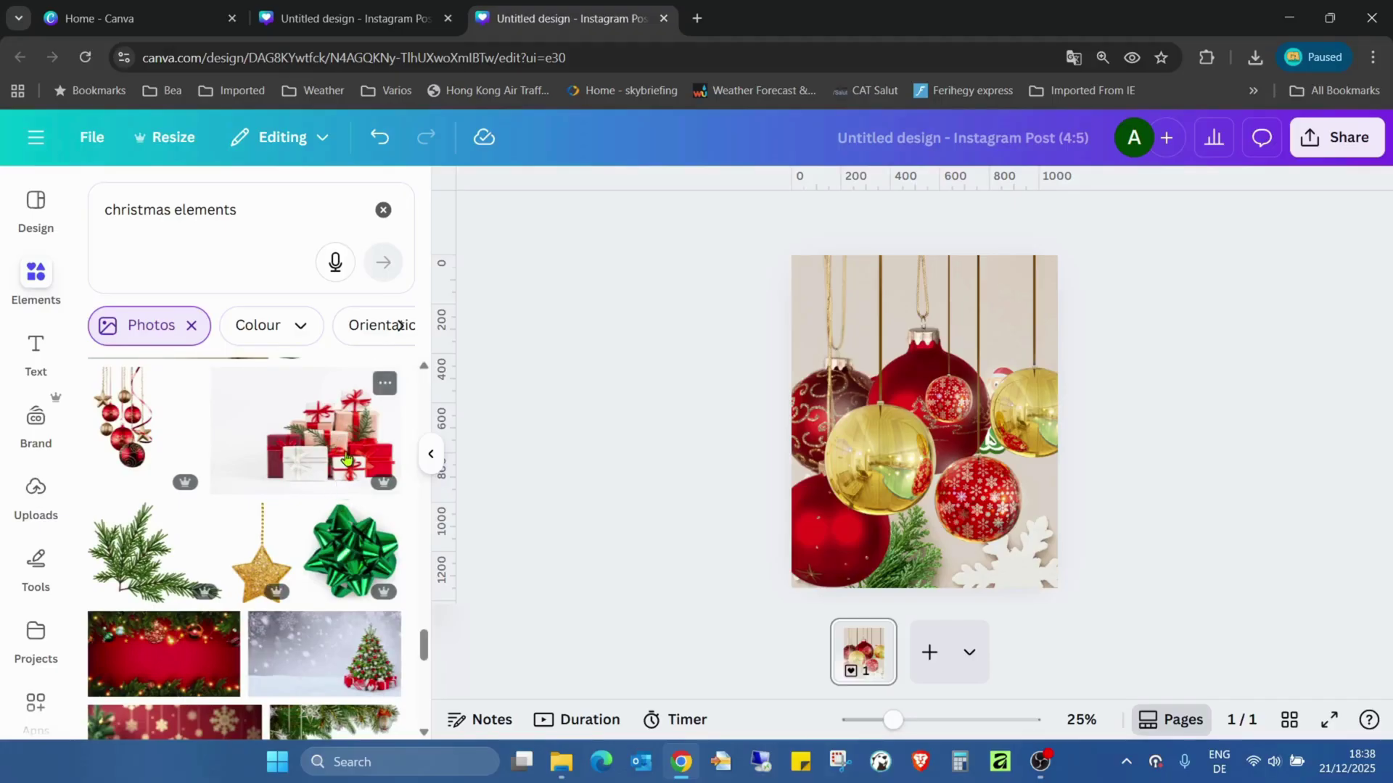
Add the gift-boxes photo with BG Remover applied, enlarged and placed at the page top
{"action": "left_click", "coordinate": [346, 454]}
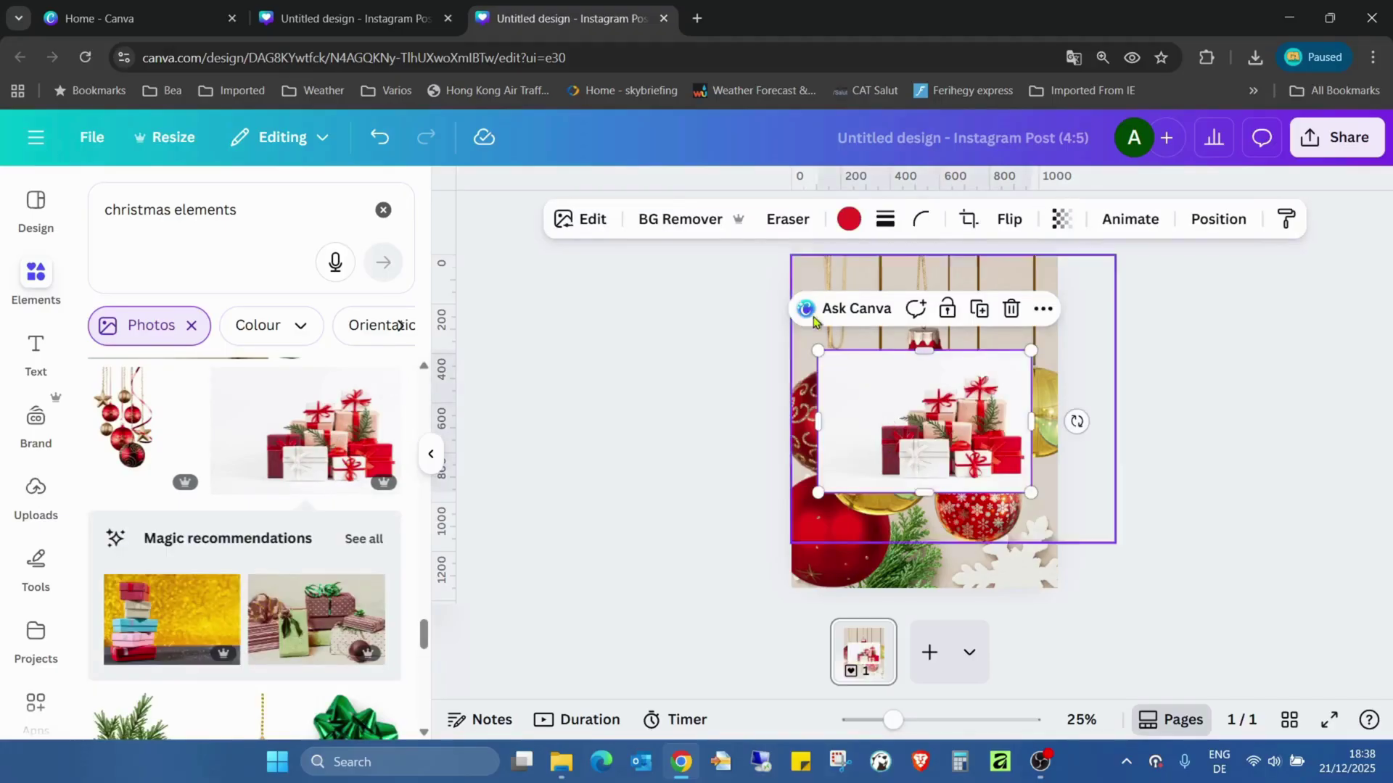
{"action": "left_click", "coordinate": [690, 216]}
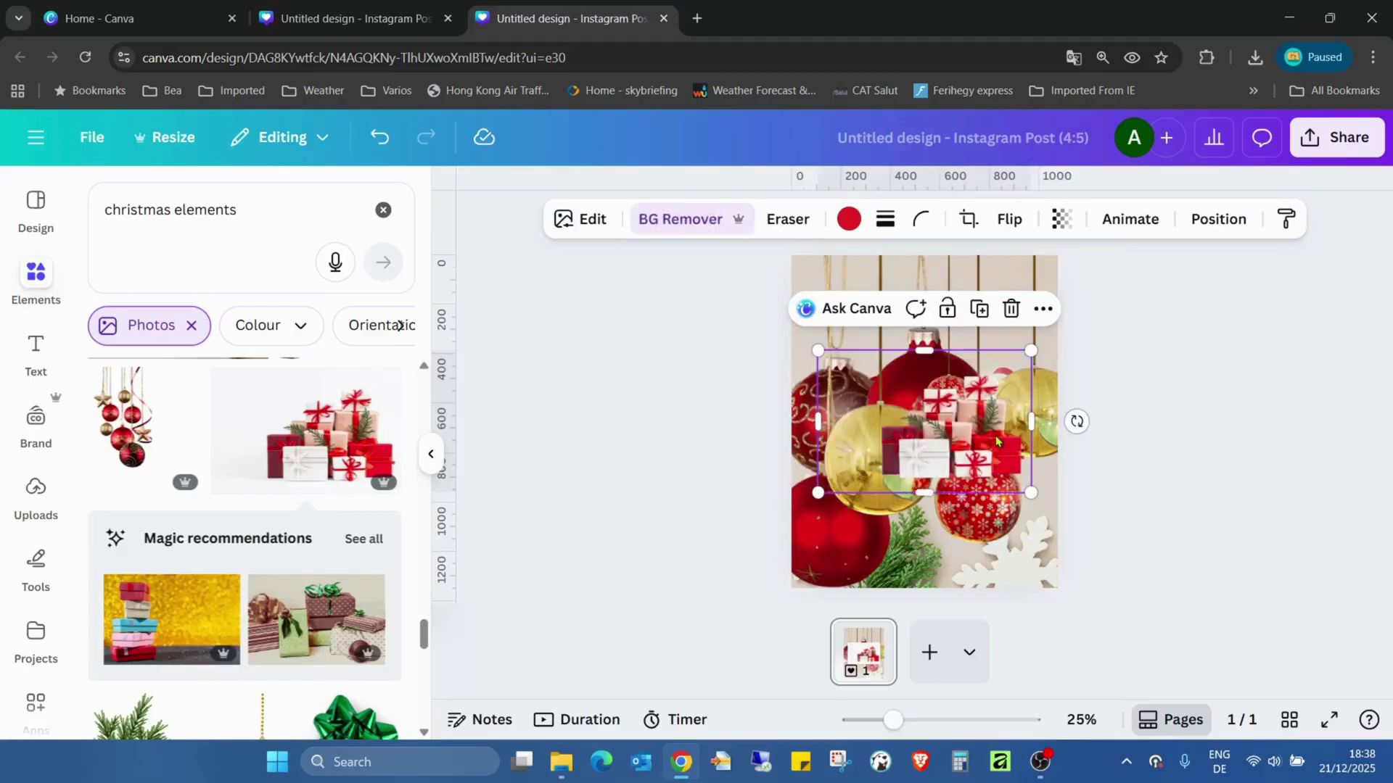
{"action": "left_click_drag", "start_coordinate": [999, 443], "coordinate": [973, 406]}
{"action": "left_click_drag", "start_coordinate": [1004, 467], "coordinate": [1274, 638]}
{"action": "left_click_drag", "start_coordinate": [1023, 493], "coordinate": [856, 367]}
Move the gift photo's layer behind the hanging baubles, into third place
{"action": "left_click", "coordinate": [1215, 220]}
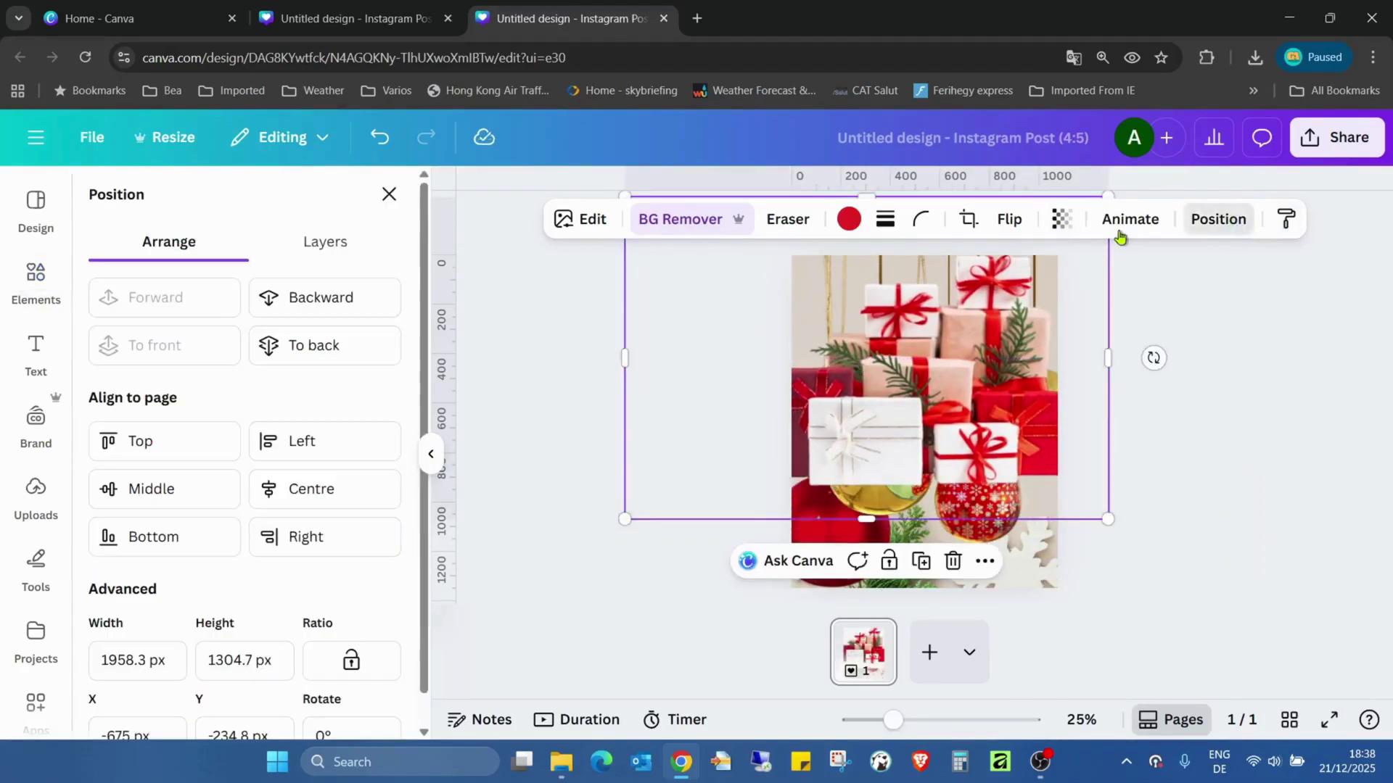
{"action": "left_click", "coordinate": [340, 254]}
{"action": "left_click_drag", "start_coordinate": [297, 375], "coordinate": [310, 508]}
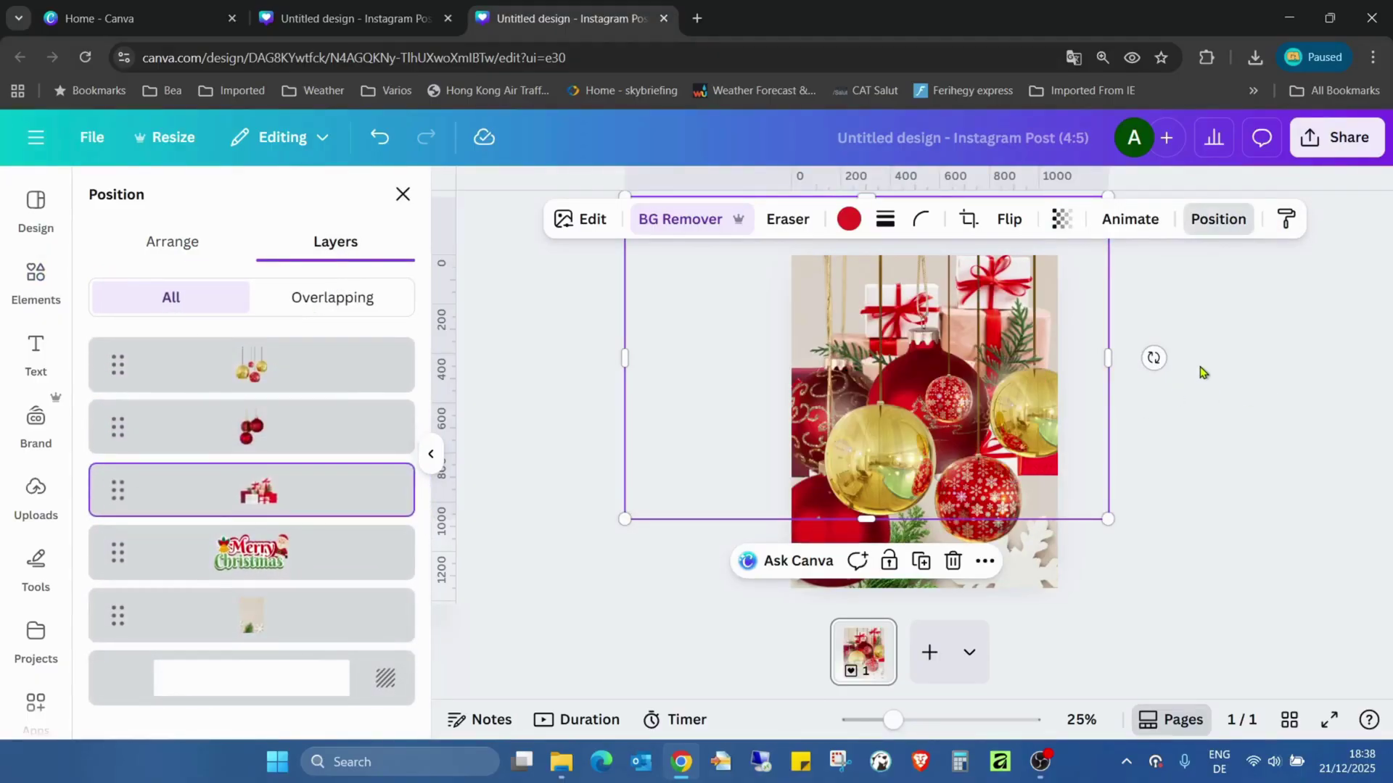
{"action": "left_click", "coordinate": [1201, 371]}
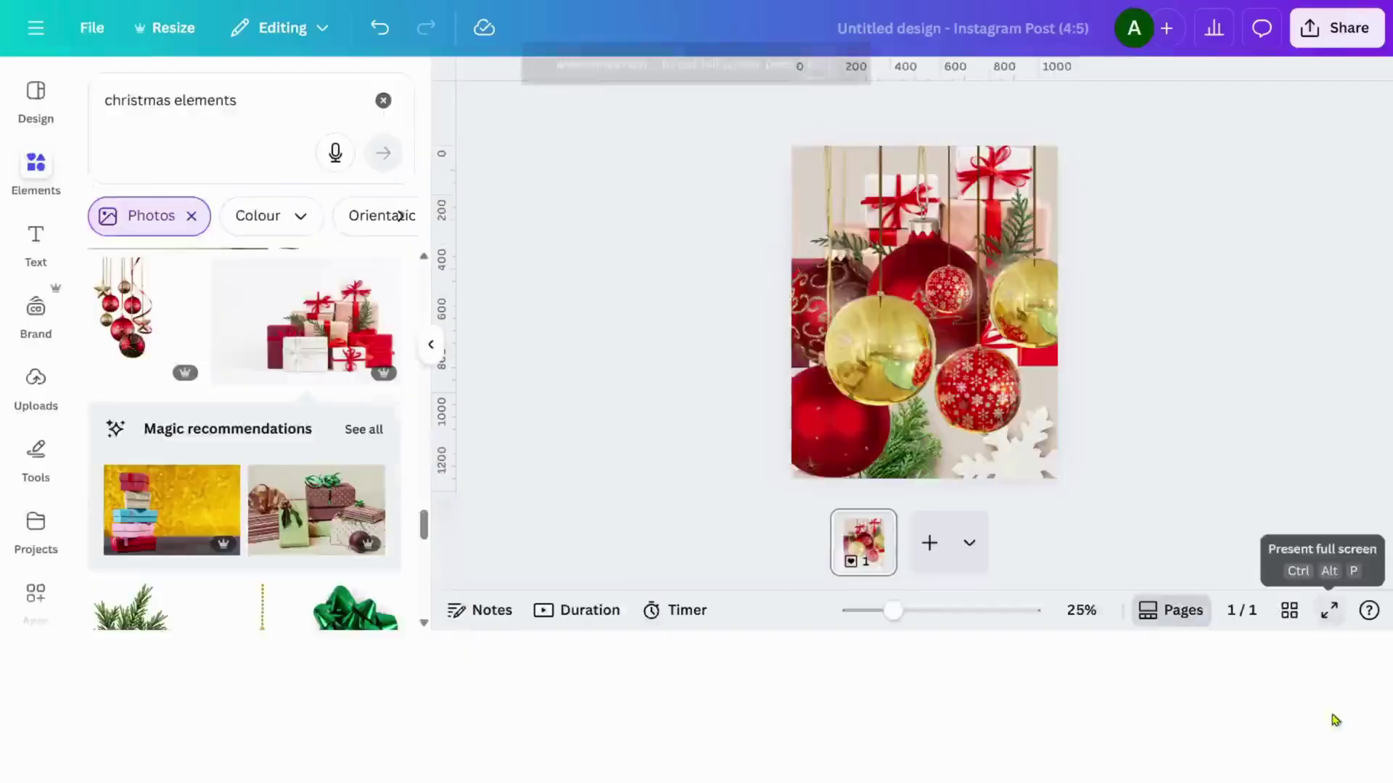
{"action": "left_click", "coordinate": [1333, 718]}
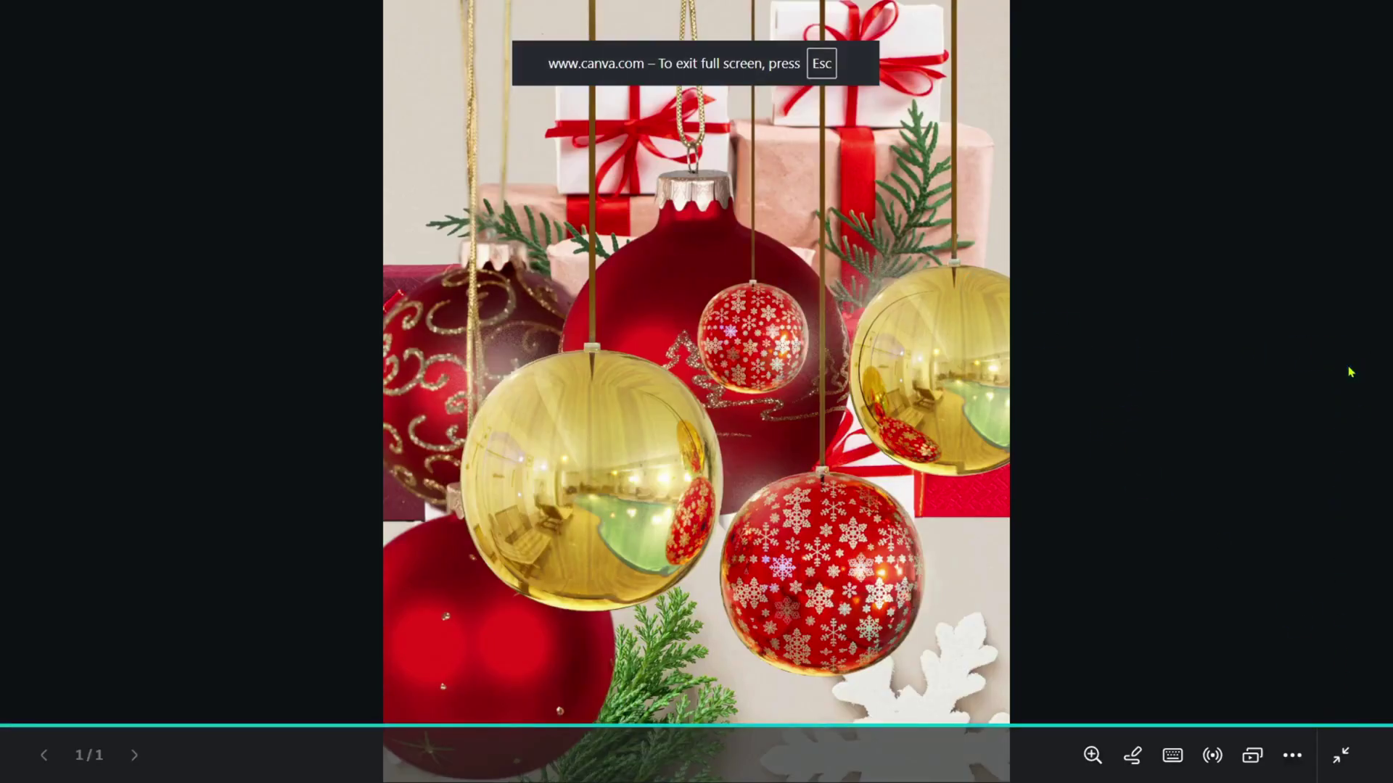
{"action": "key", "text": "Escape"}
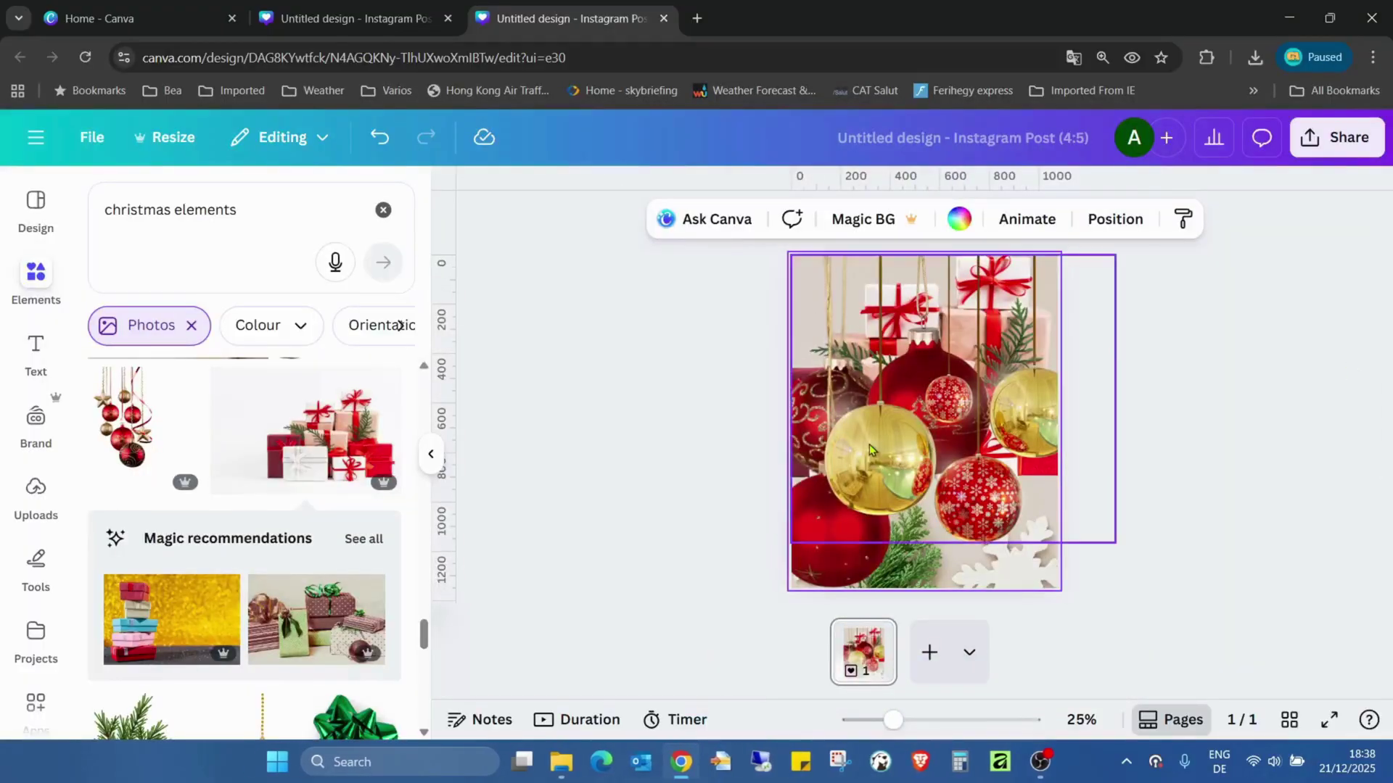
Duplicate page 1 to create a second page
{"action": "right_click", "coordinate": [871, 660]}
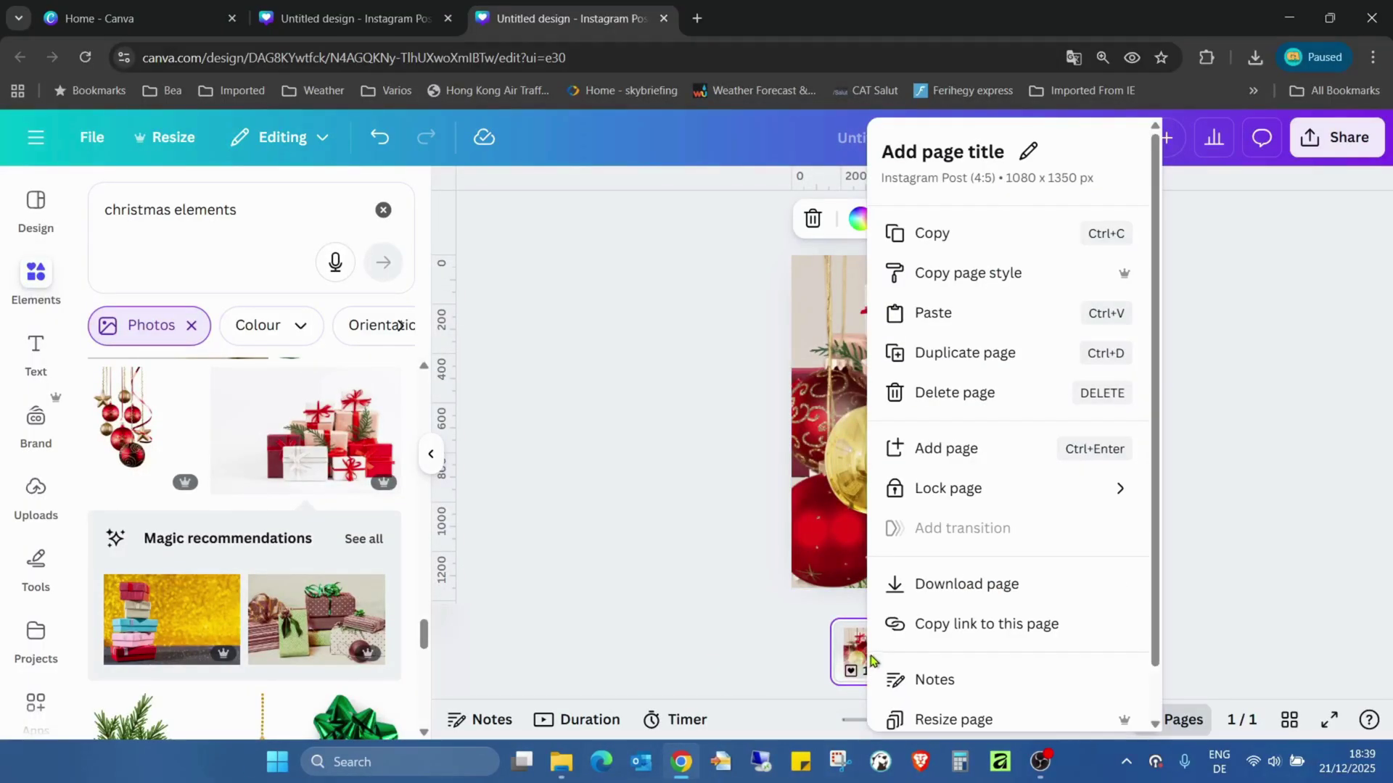
{"action": "left_click", "coordinate": [1010, 353]}
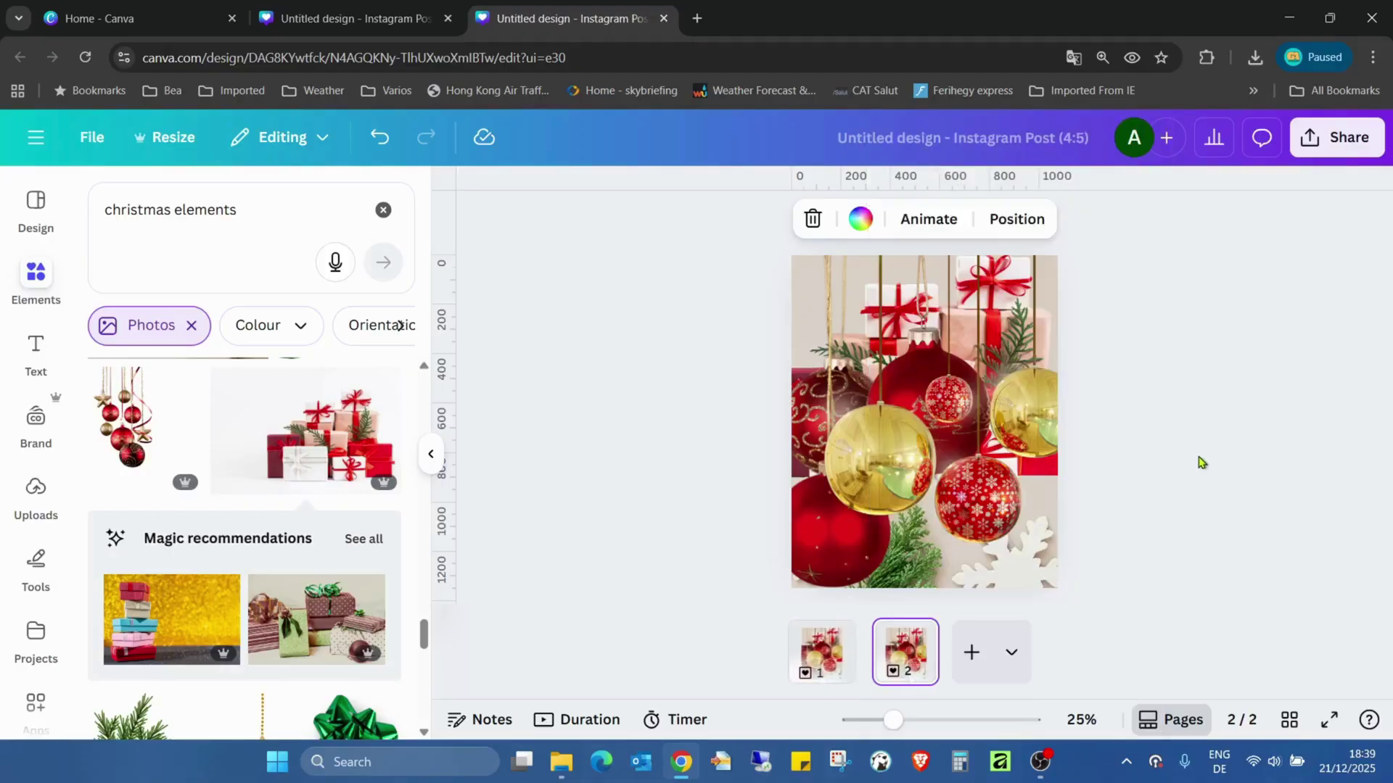
{"action": "left_click", "coordinate": [1008, 591]}
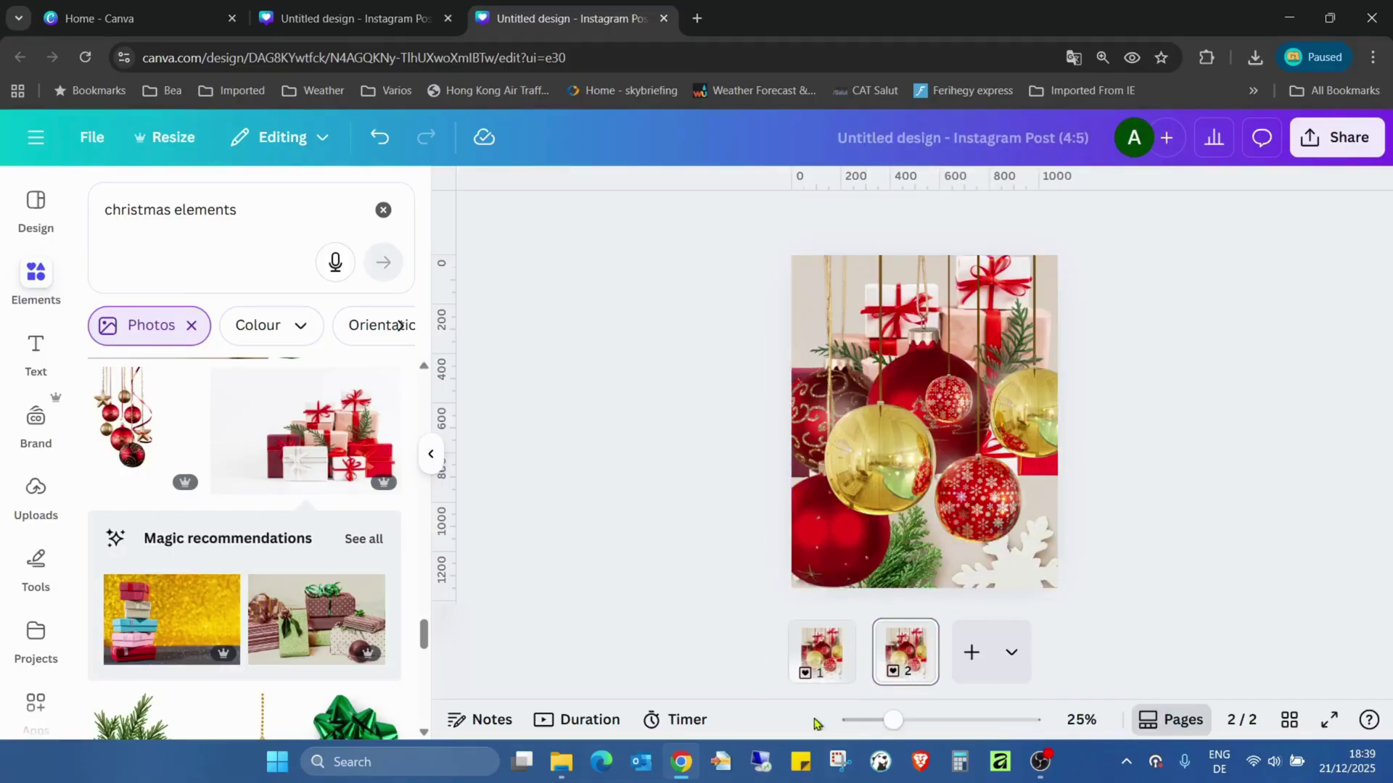
Delete the Merry Christmas sticker layer from page 1
{"action": "left_click", "coordinate": [820, 652]}
{"action": "left_click", "coordinate": [1066, 421]}
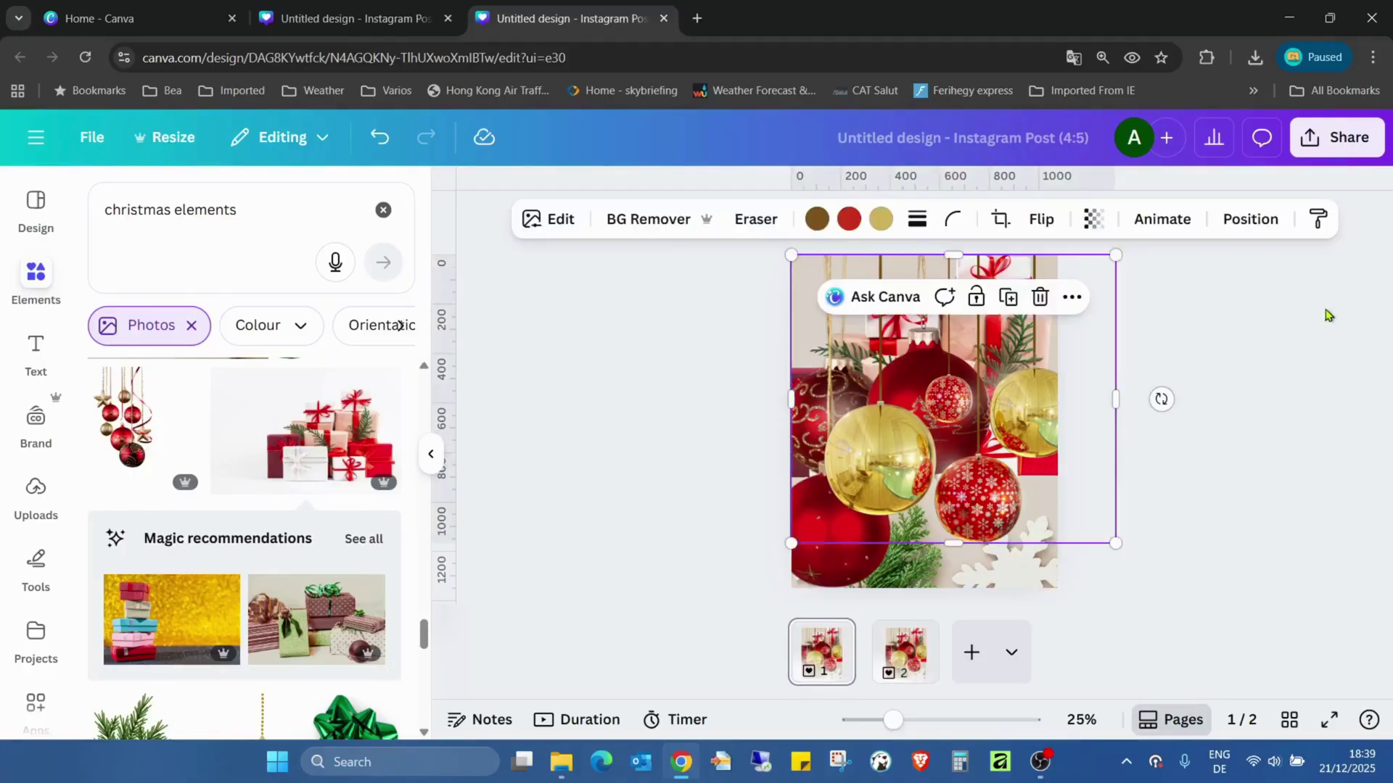
{"action": "left_click", "coordinate": [1262, 221]}
{"action": "left_click", "coordinate": [355, 547]}
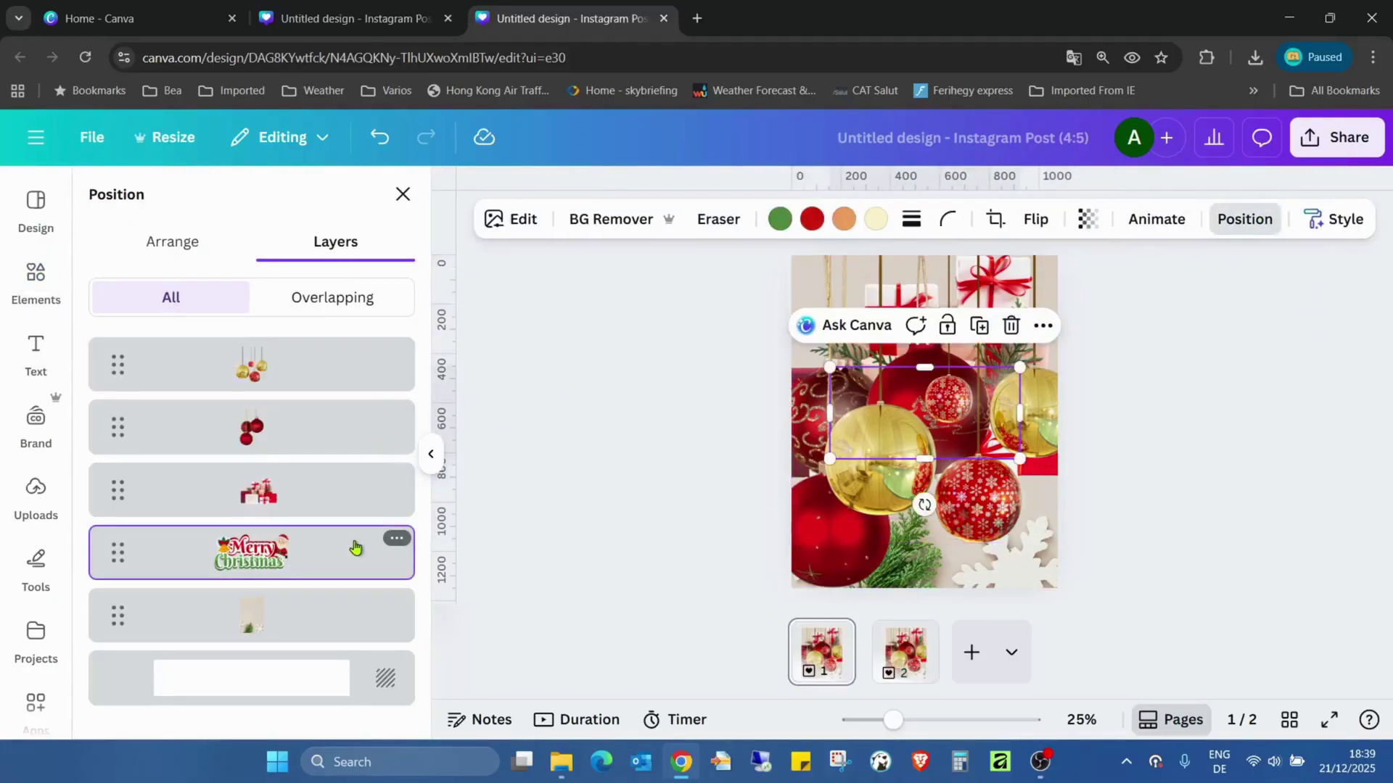
{"action": "key", "text": "Delete"}
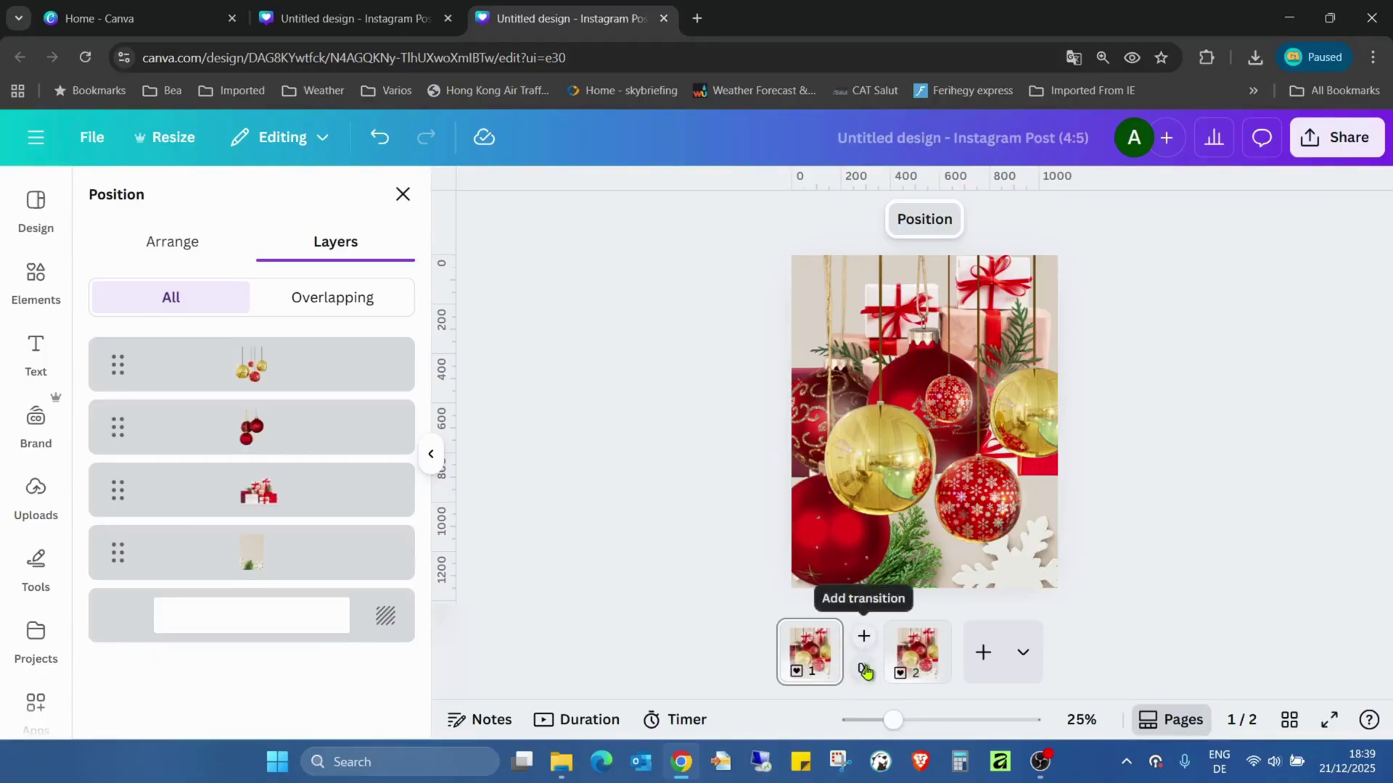
Add a 1-second Match & Move transition between the two pages
{"action": "left_click", "coordinate": [864, 669]}
{"action": "left_click", "coordinate": [140, 584]}
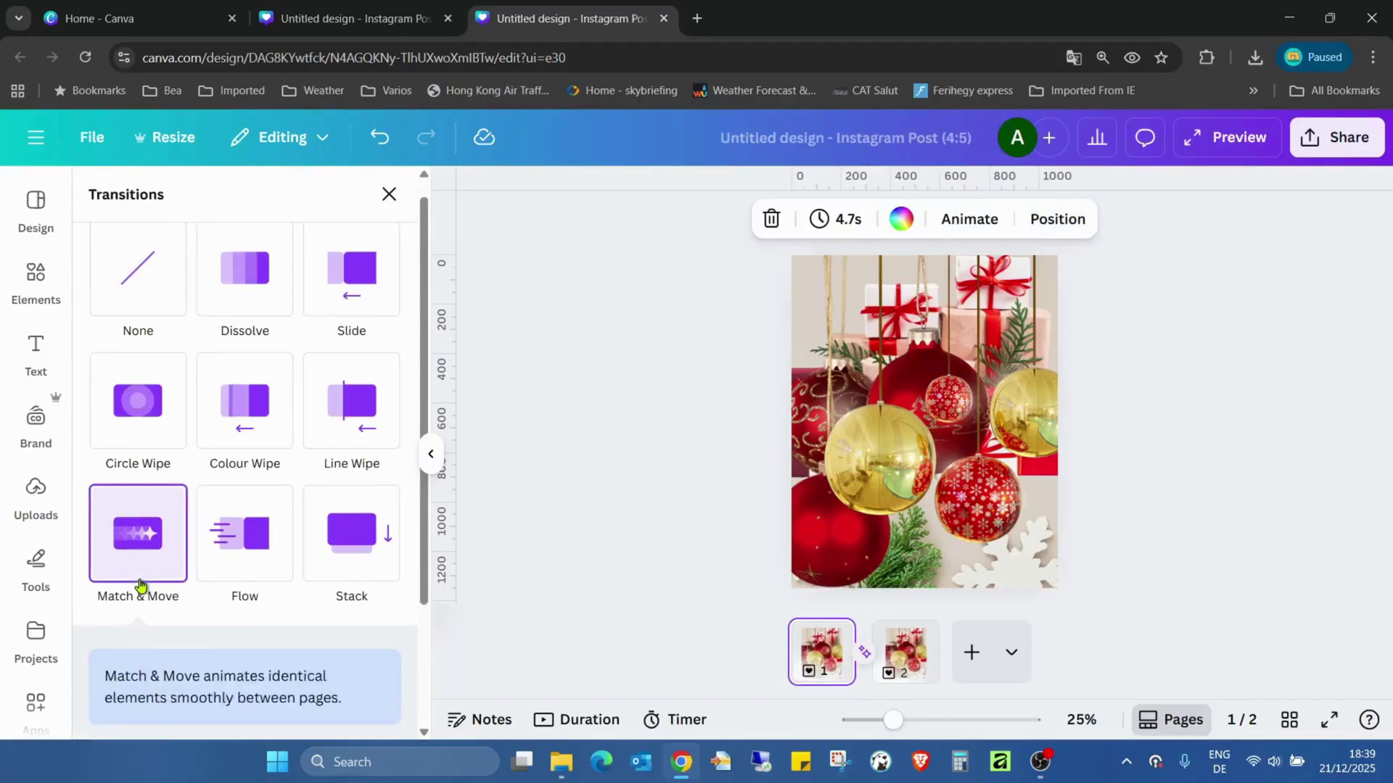
{"action": "left_click_drag", "start_coordinate": [138, 683], "coordinate": [187, 683]}
Set the page duration to 2 seconds and apply it to all pages
{"action": "left_click", "coordinate": [835, 640]}
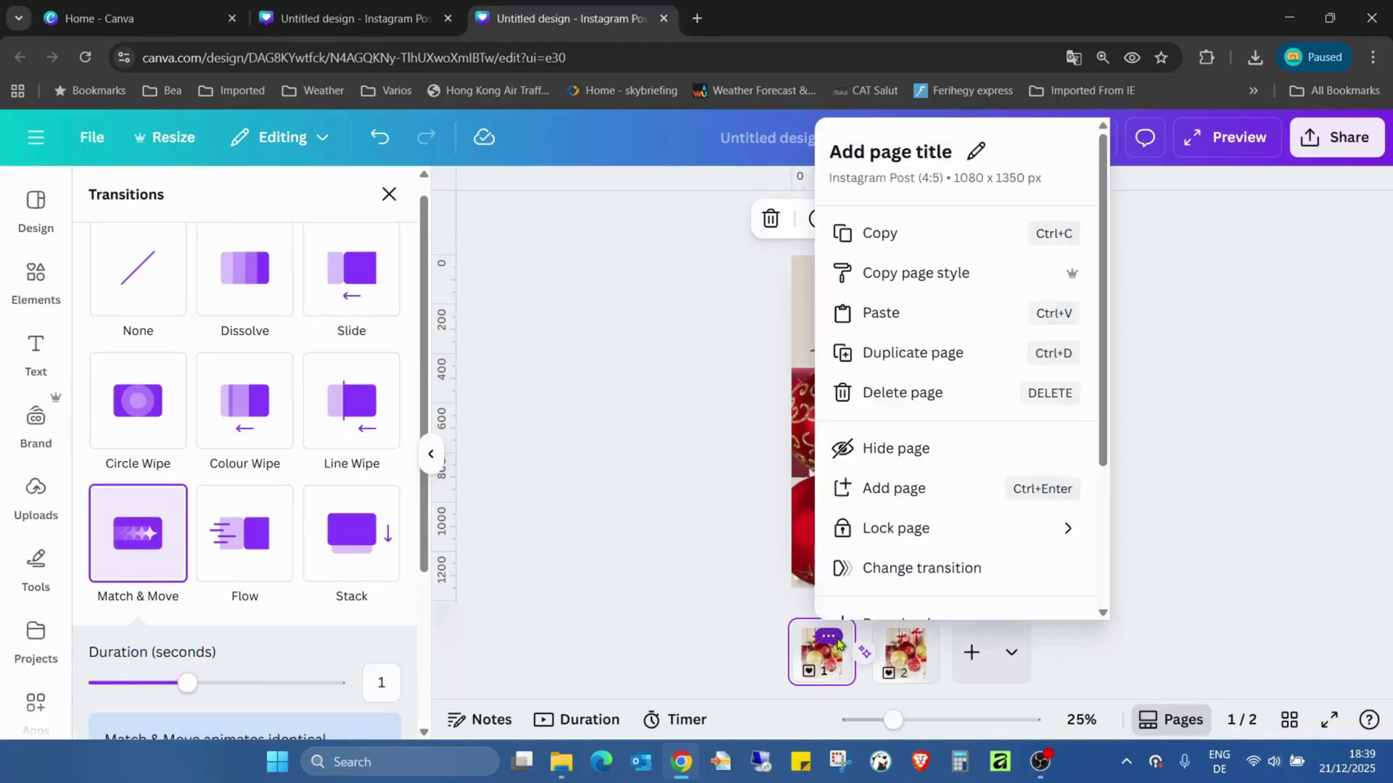
{"action": "left_click", "coordinate": [729, 640]}
{"action": "left_click", "coordinate": [835, 219]}
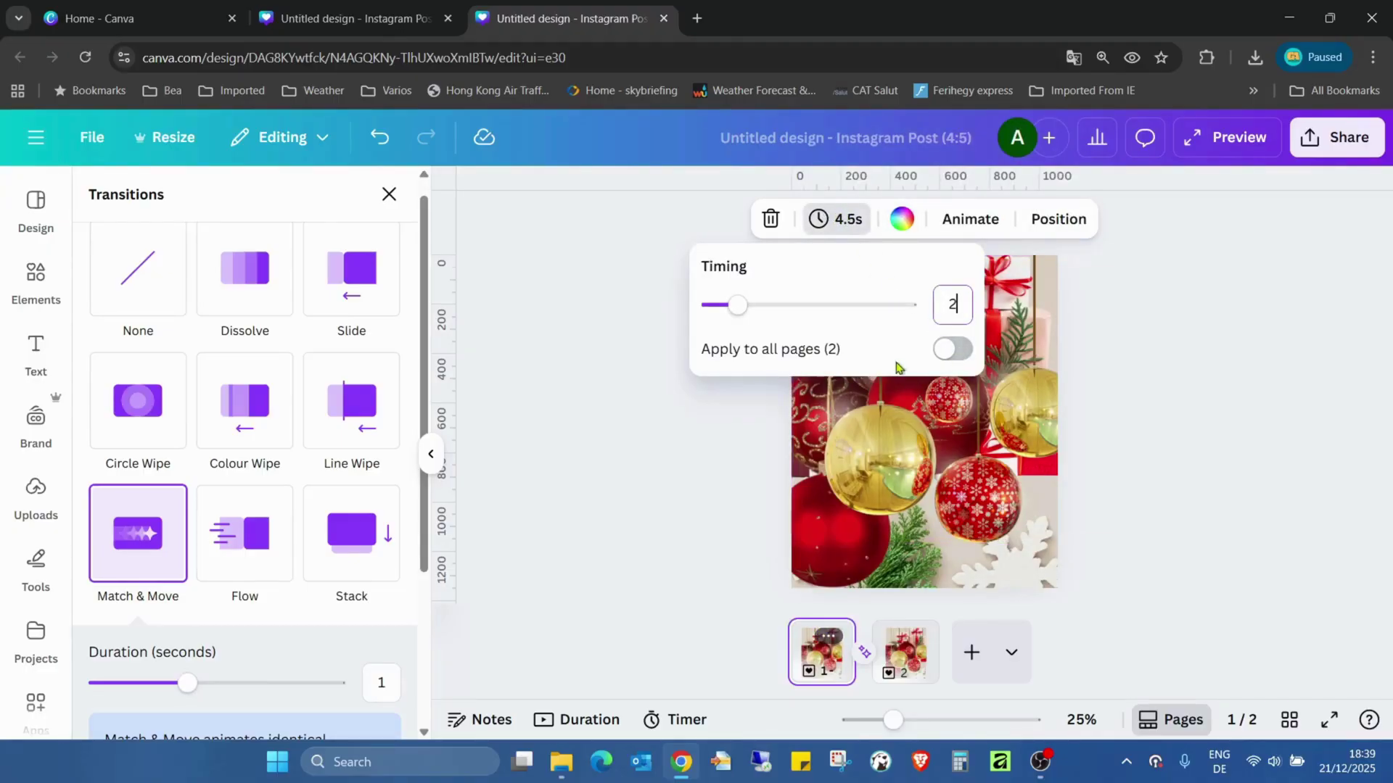
{"action": "left_click", "coordinate": [953, 349]}
{"action": "left_click", "coordinate": [1157, 365]}
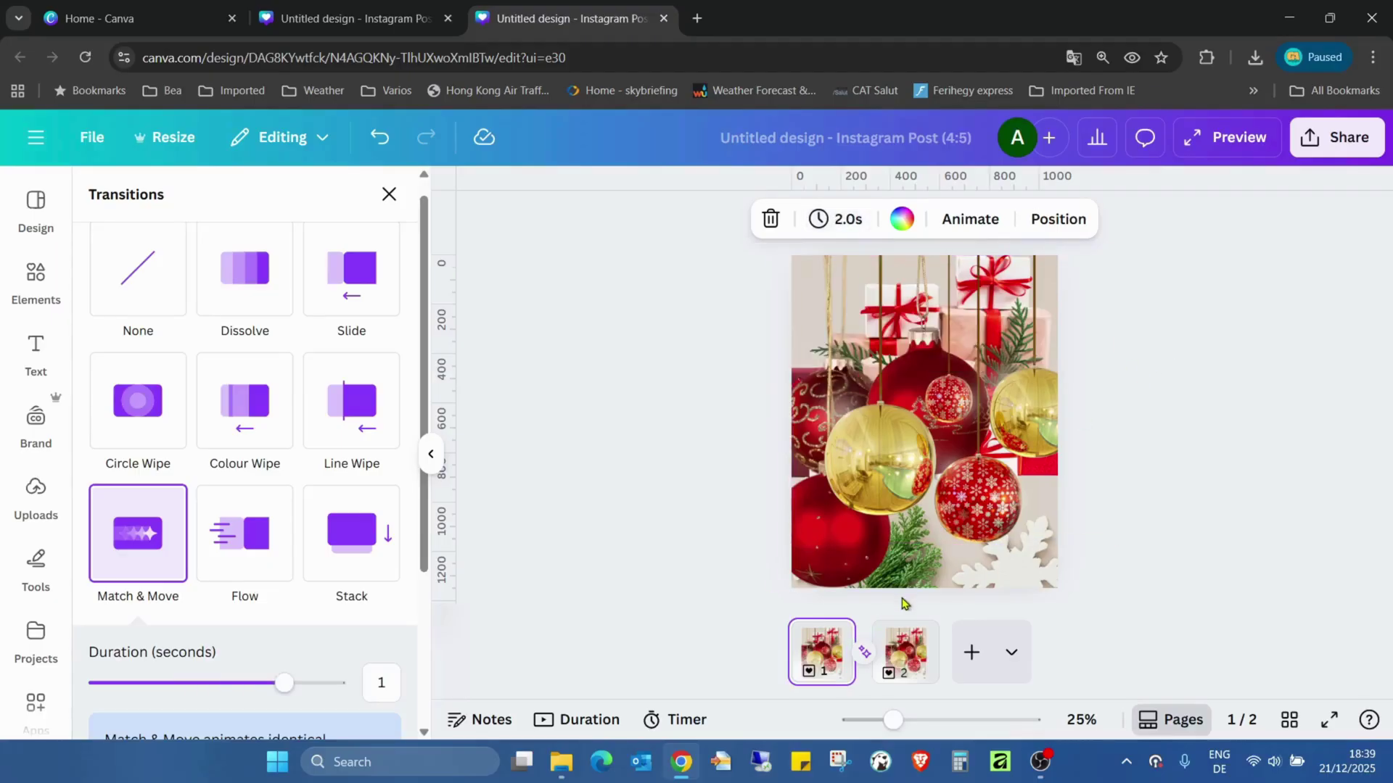
{"action": "left_click", "coordinate": [905, 649]}
{"action": "left_click", "coordinate": [1073, 391]}
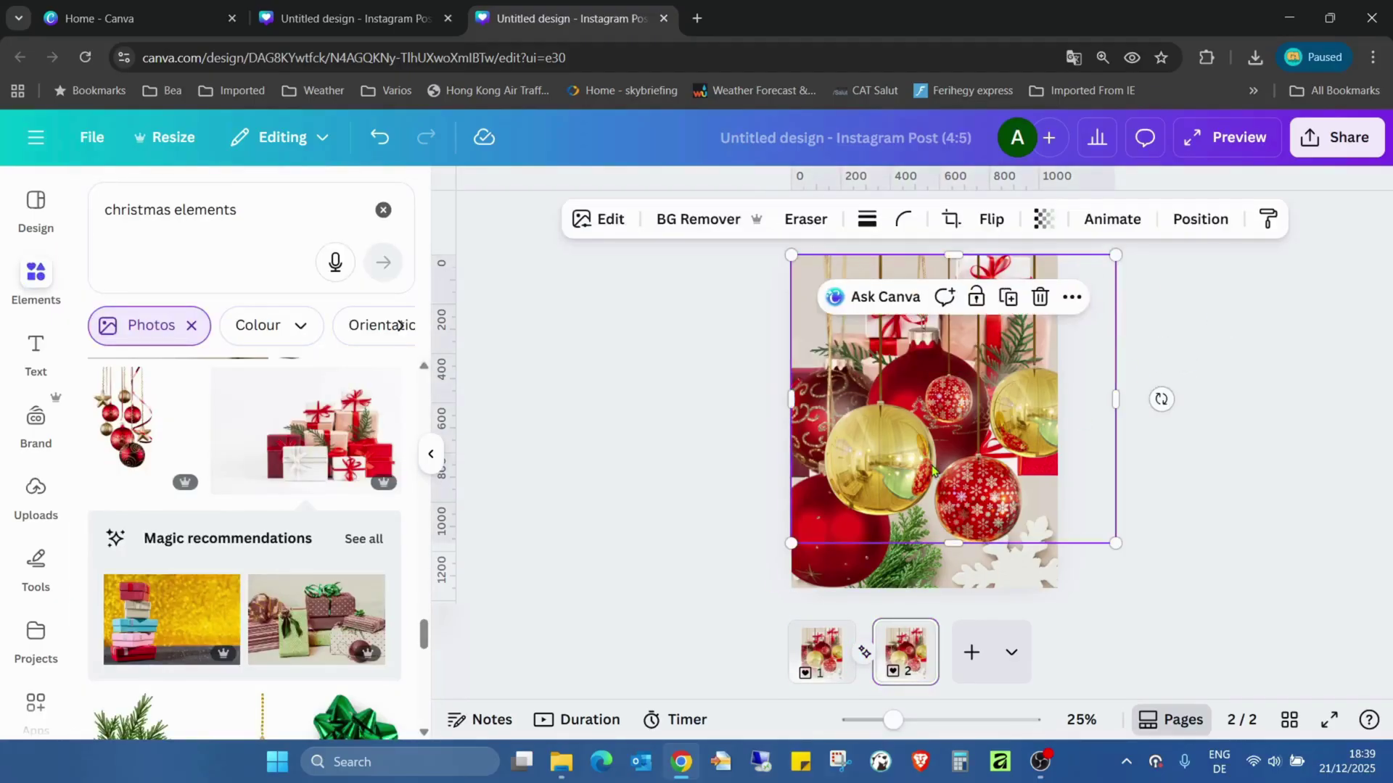
Move the ornament photo on page 2 up to reveal the gifts
{"action": "left_click_drag", "start_coordinate": [936, 448], "coordinate": [907, 400]}
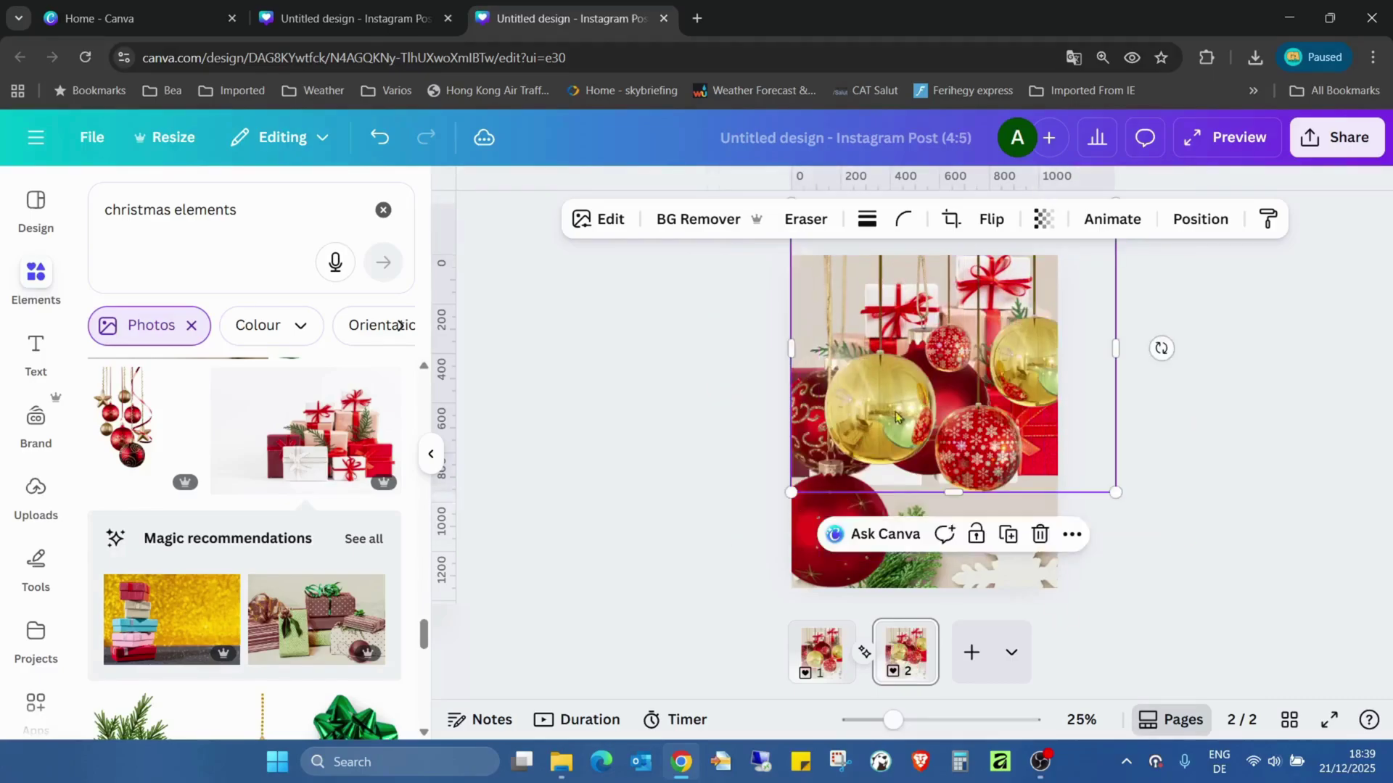
{"action": "left_click", "coordinate": [391, 148]}
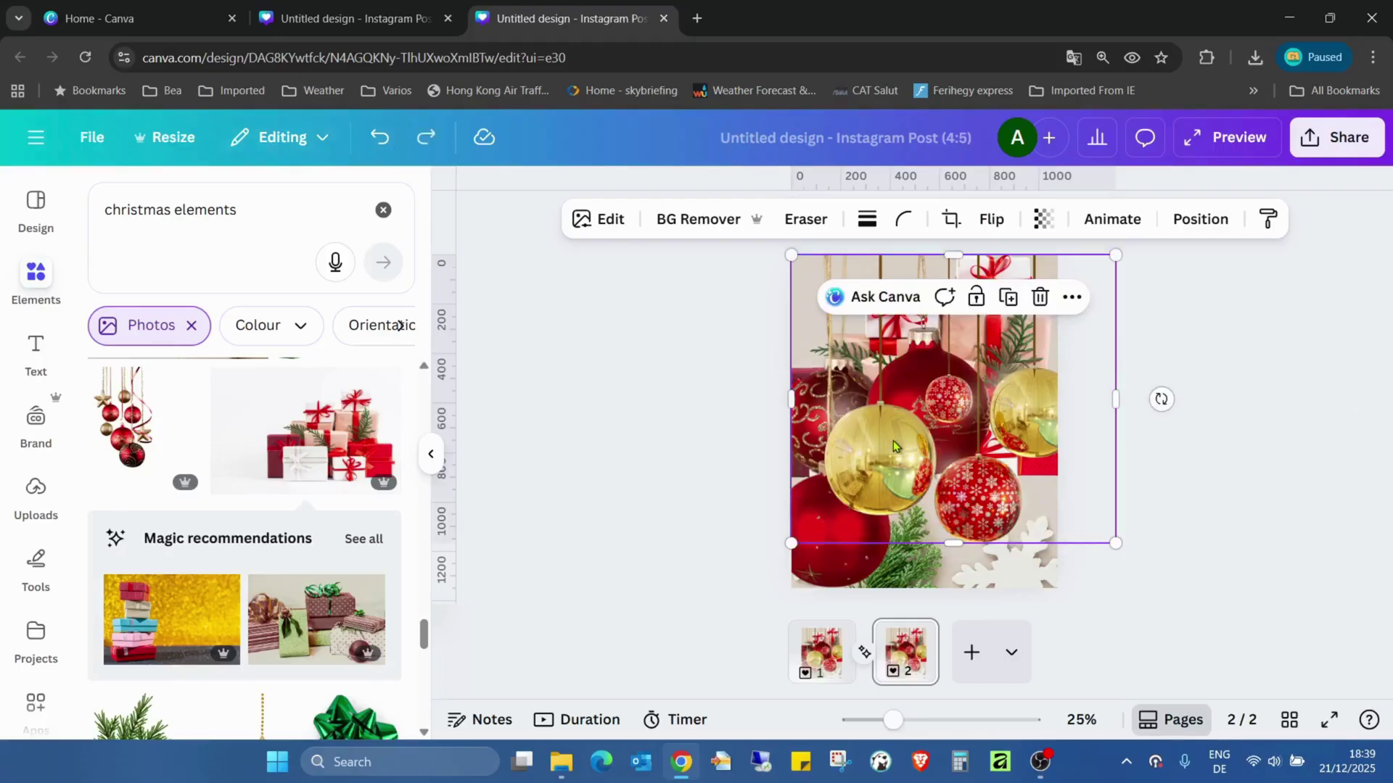
{"action": "left_click_drag", "start_coordinate": [894, 446], "coordinate": [1014, 205]}
{"action": "left_click", "coordinate": [912, 464]}
{"action": "left_click_drag", "start_coordinate": [916, 457], "coordinate": [903, 142]}
Shrink the gift-box photo and push it off the left edge to reveal Merry Christmas
{"action": "left_click", "coordinate": [935, 457]}
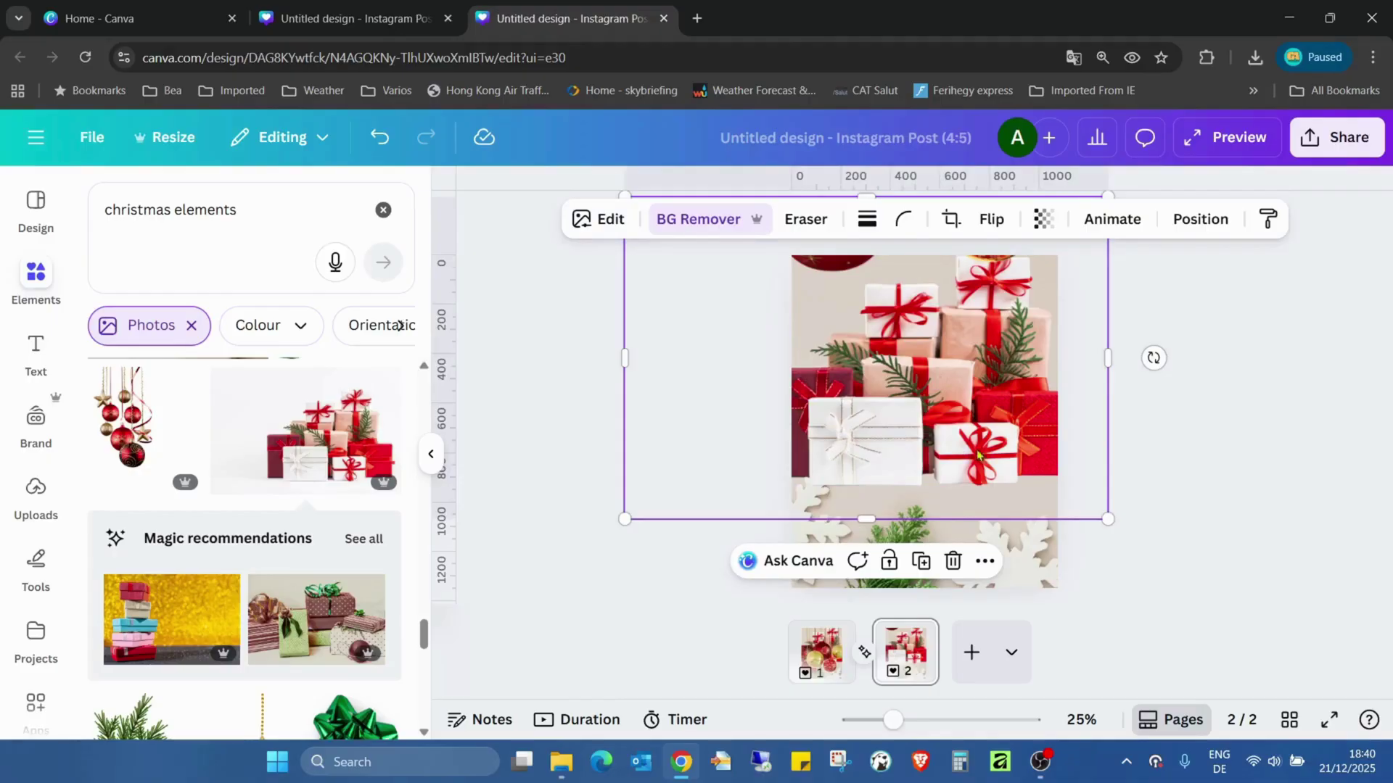
{"action": "left_click_drag", "start_coordinate": [1108, 520], "coordinate": [1074, 512]}
{"action": "left_click_drag", "start_coordinate": [936, 423], "coordinate": [860, 422]}
{"action": "left_click_drag", "start_coordinate": [1020, 514], "coordinate": [774, 404]}
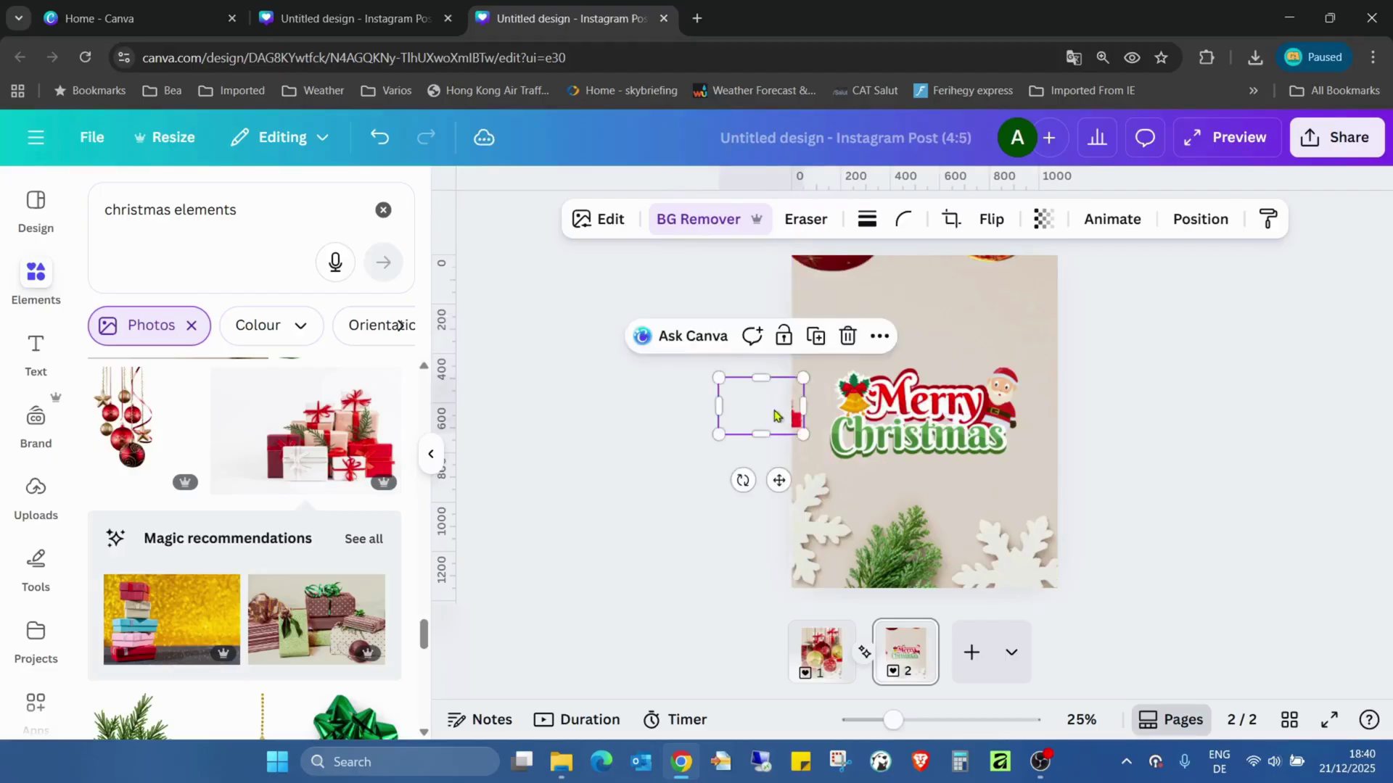
Select the Merry Christmas graphic and preview the Old TV, Whip Slide, Shake Zoom and Chroma Wave animations
{"action": "left_click", "coordinate": [916, 421]}
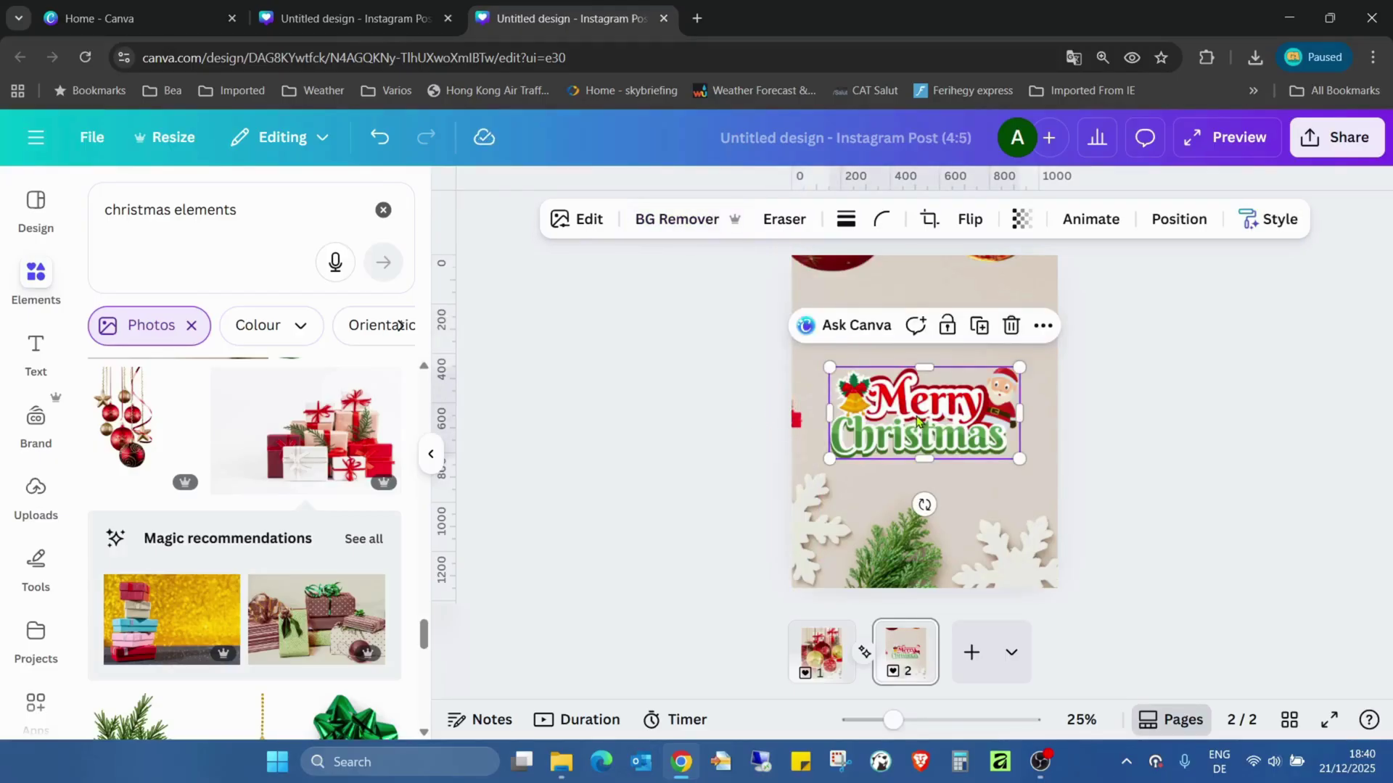
{"action": "left_click", "coordinate": [1083, 218]}
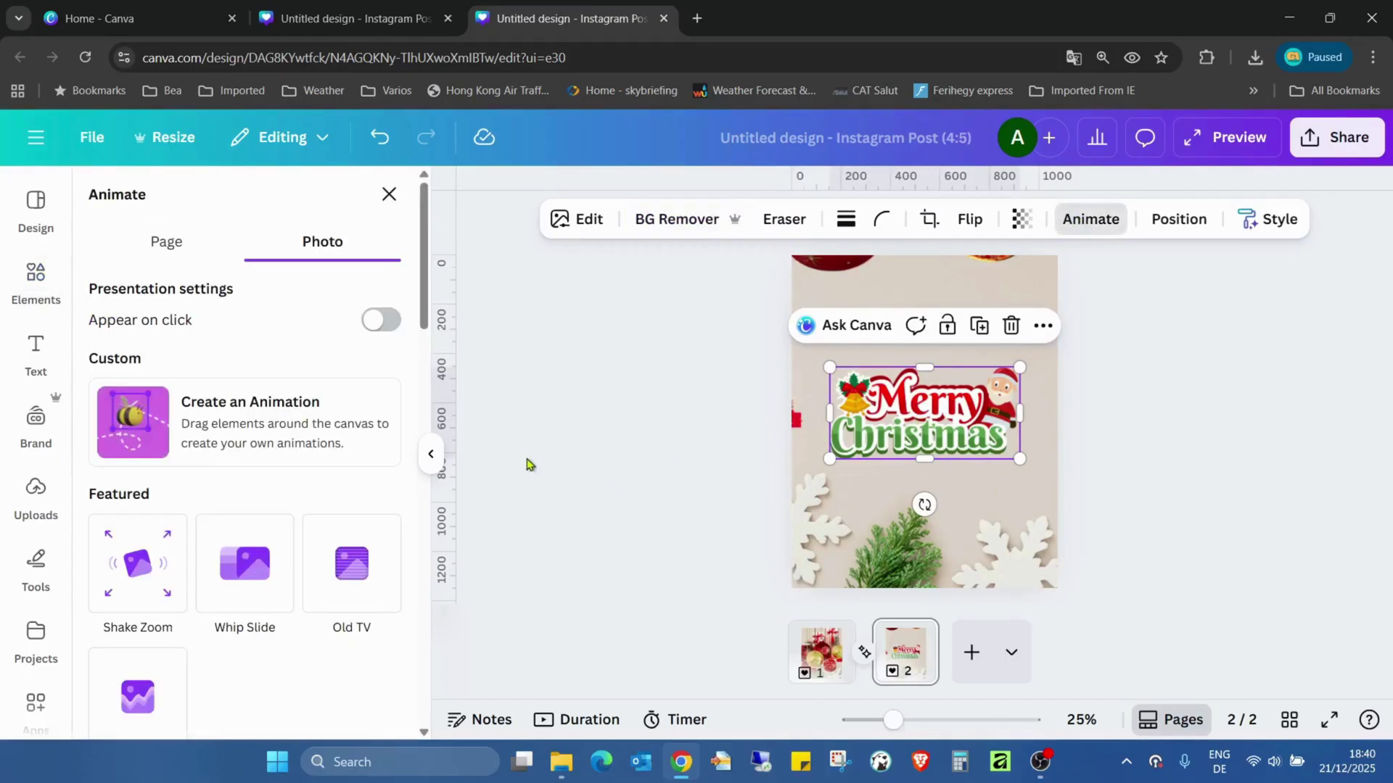
{"action": "scroll", "coordinate": [423, 406], "scroll_direction": "down", "scroll_amount": 2}
{"action": "left_click", "coordinate": [365, 481]}
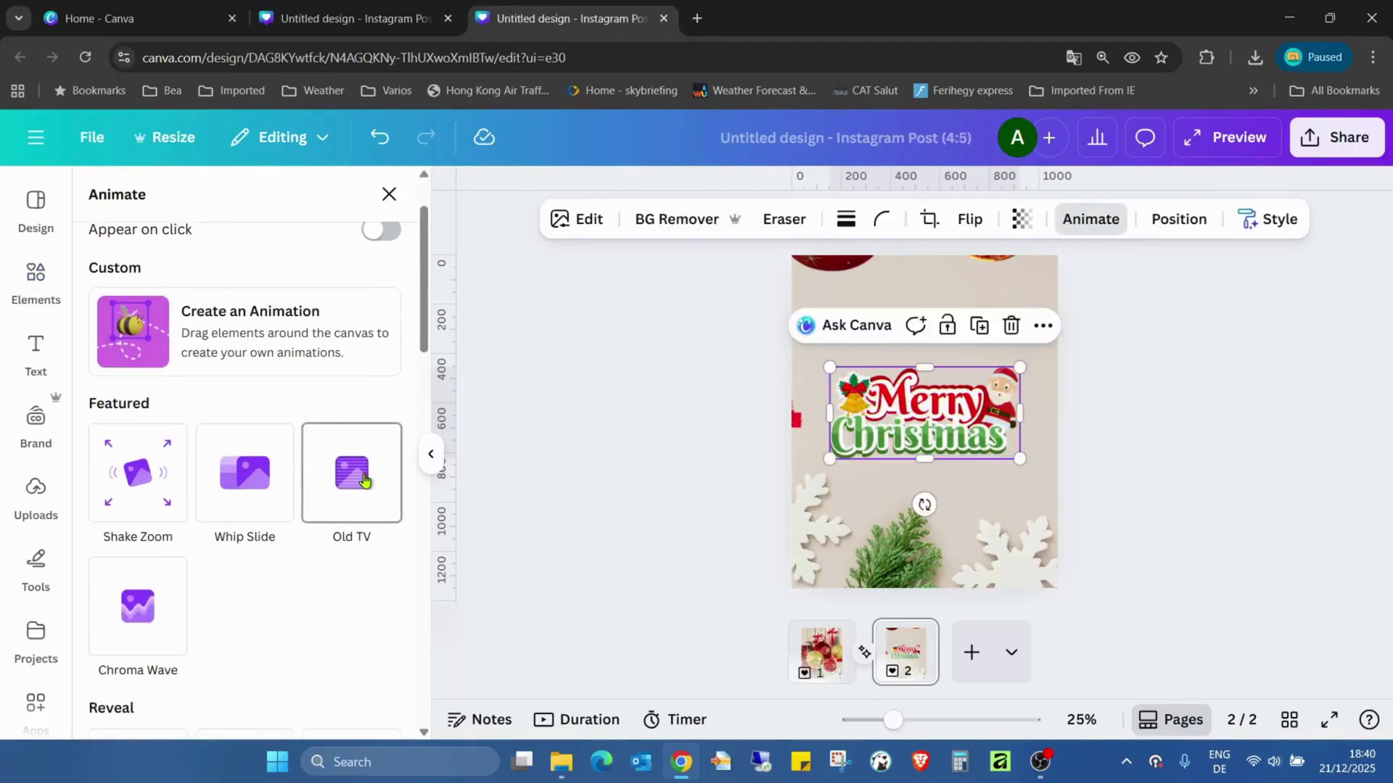
{"action": "left_click", "coordinate": [254, 472]}
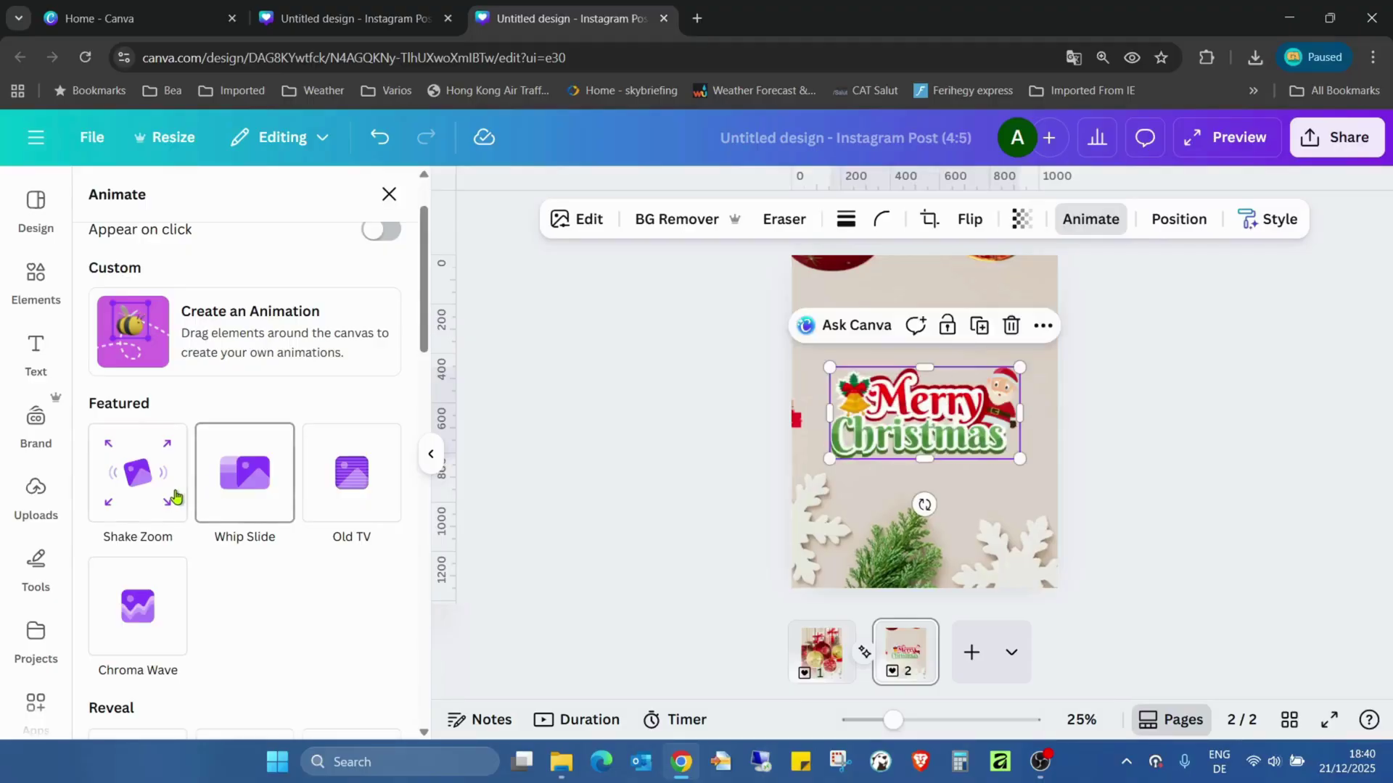
{"action": "left_click", "coordinate": [175, 498]}
{"action": "left_click", "coordinate": [142, 620]}
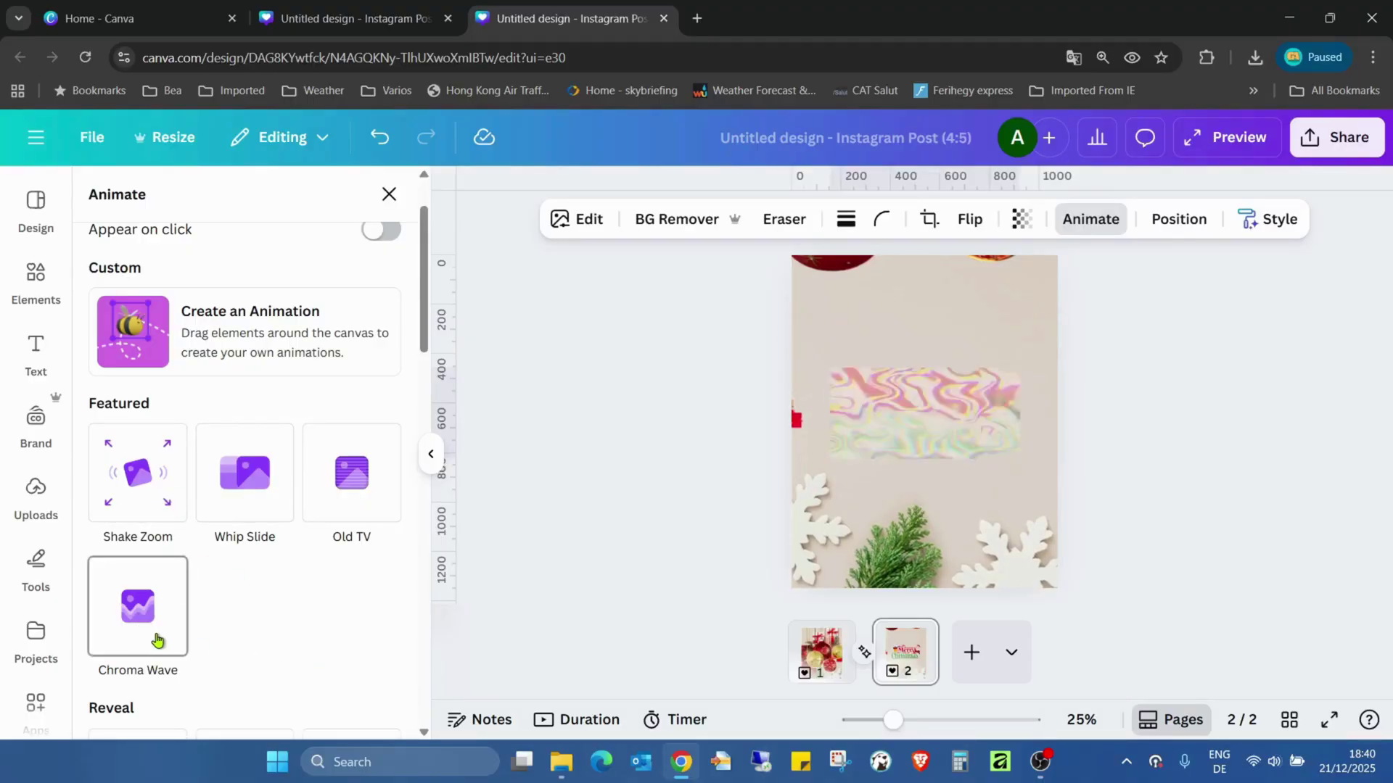
{"action": "left_click", "coordinate": [358, 492]}
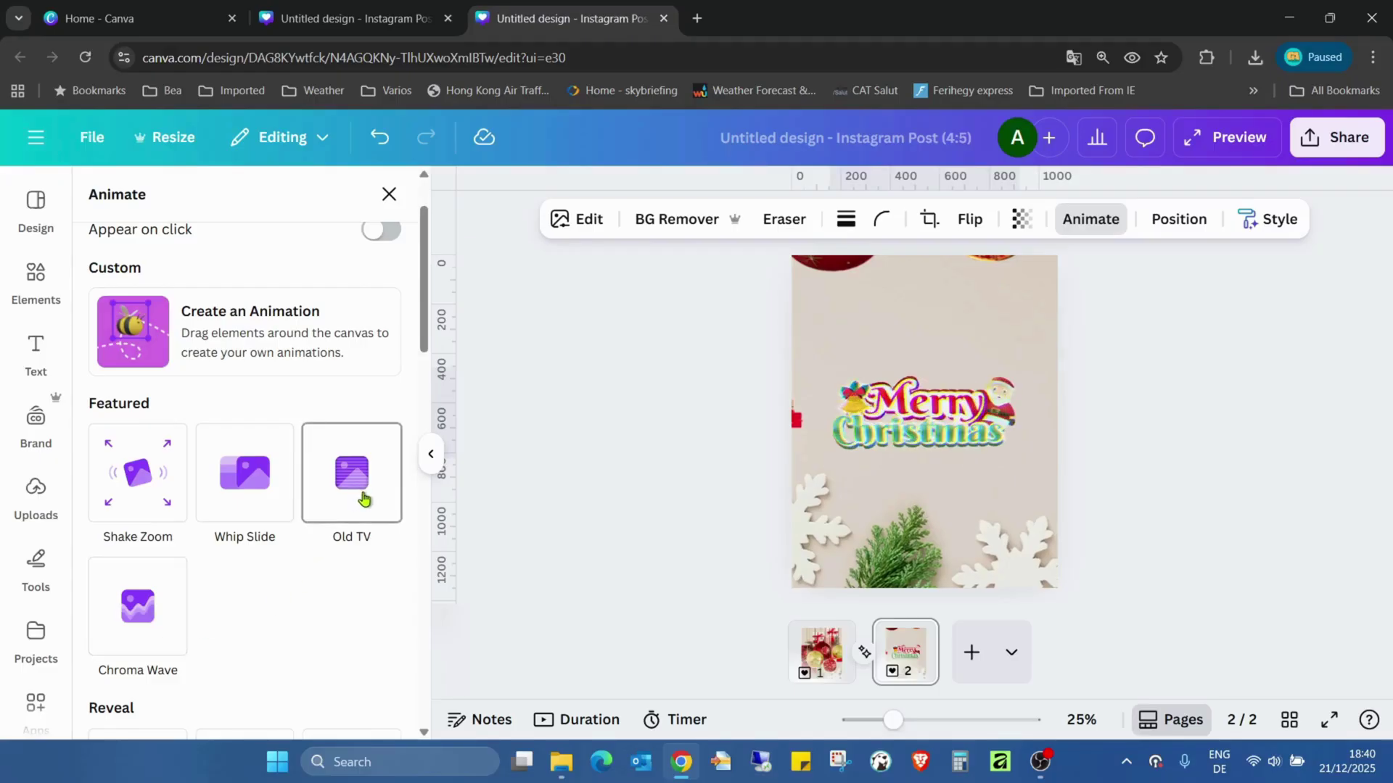
{"action": "scroll", "coordinate": [367, 508], "scroll_direction": "down", "scroll_amount": 3}
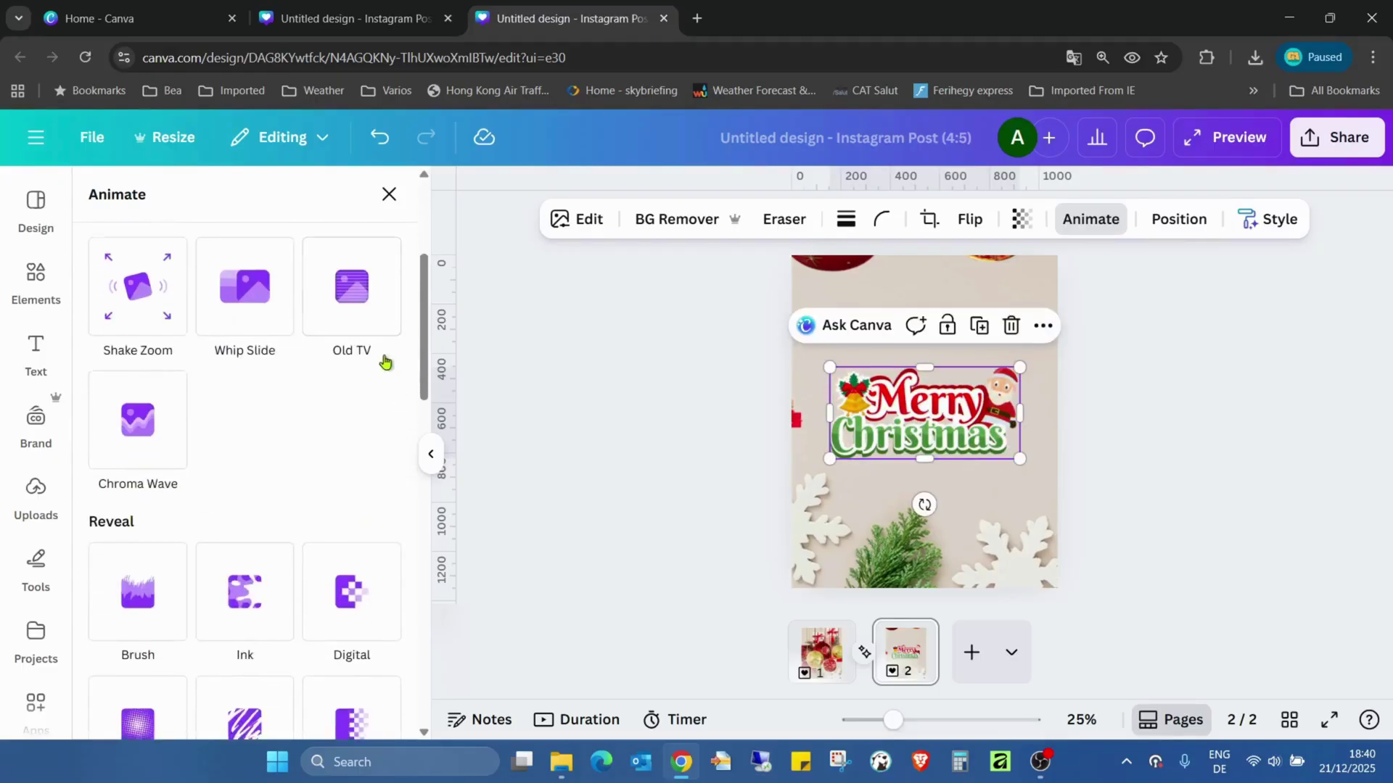
{"action": "scroll", "coordinate": [366, 320], "scroll_direction": "down", "scroll_amount": 3}
{"action": "scroll", "coordinate": [355, 298], "scroll_direction": "down", "scroll_amount": 1}
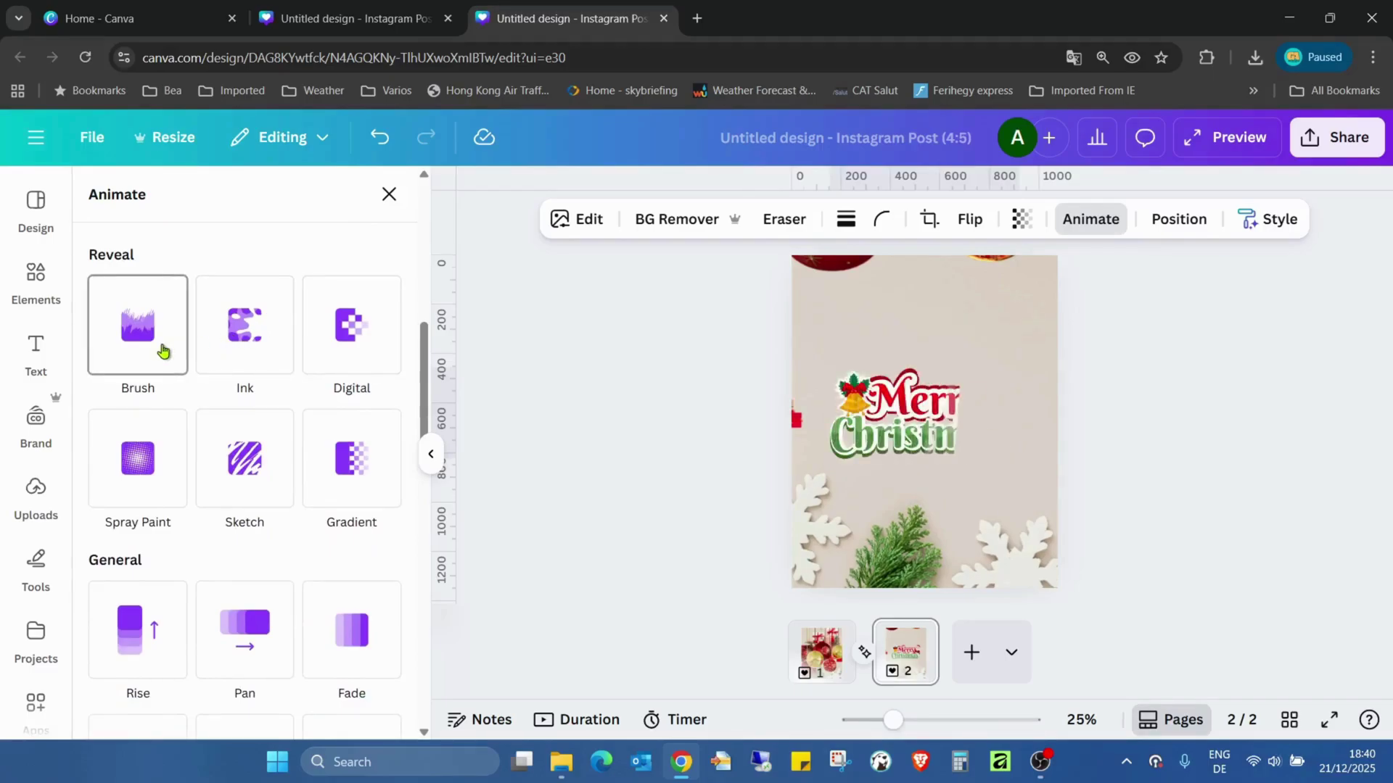
Preview Ink reveal in Flow, Splotch and Bloom styles, then Brush reveal in Dip, Swirl and Wild
{"action": "left_click", "coordinate": [279, 353]}
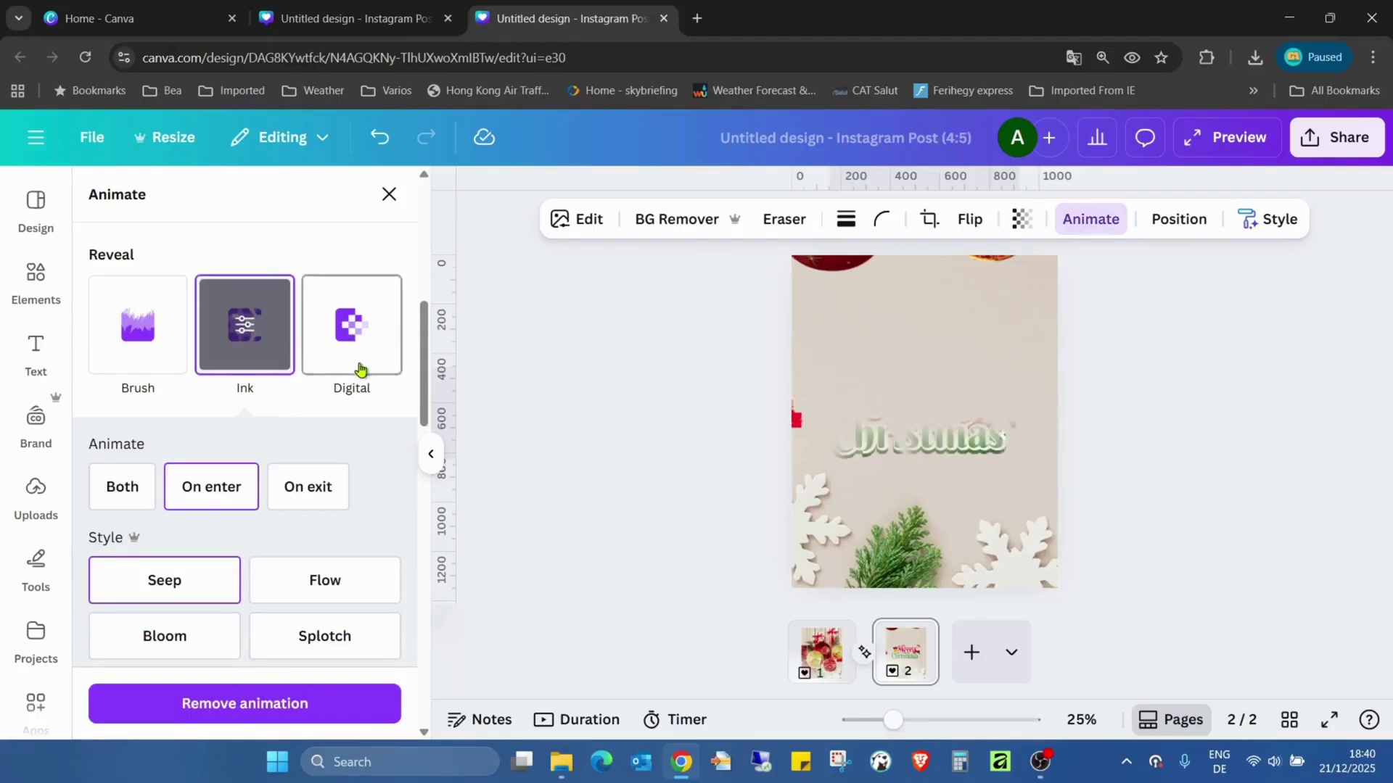
{"action": "scroll", "coordinate": [363, 370], "scroll_direction": "down", "scroll_amount": 1}
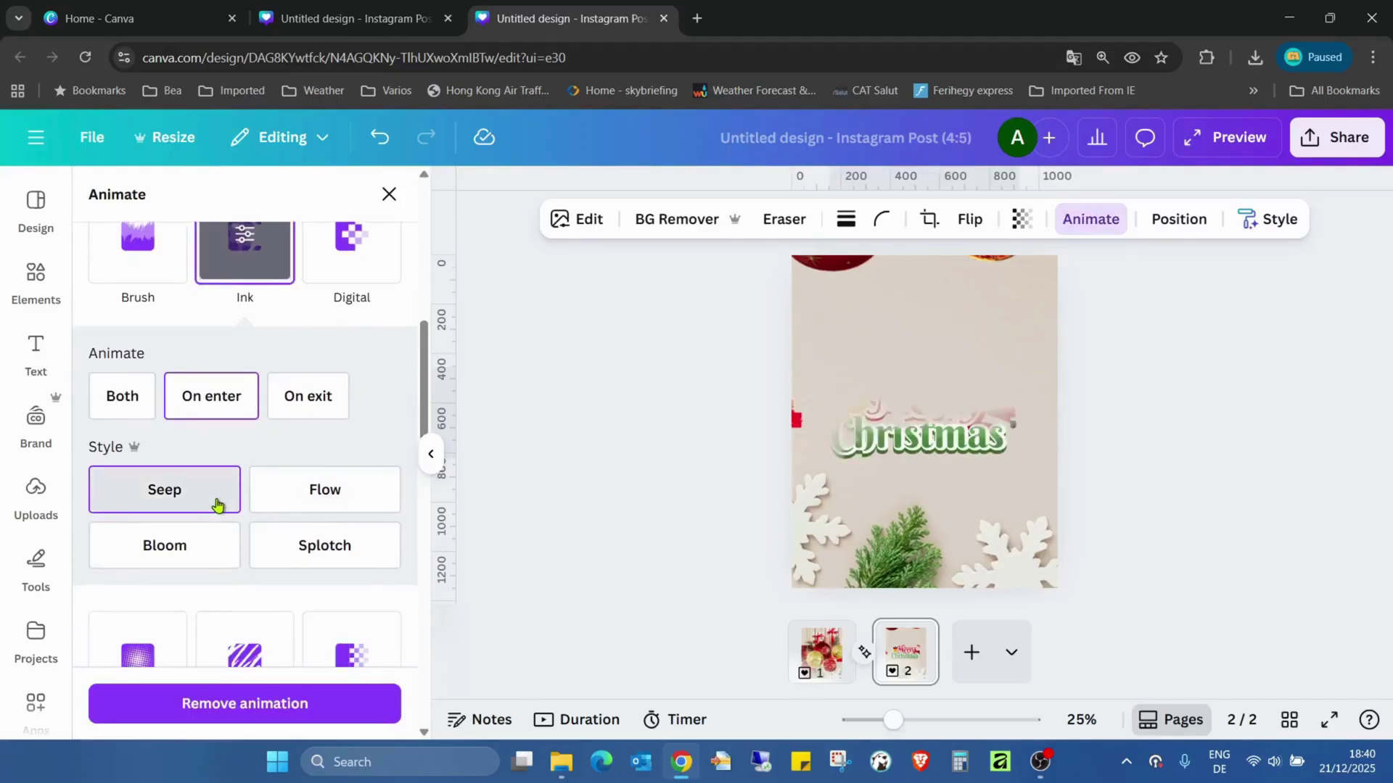
{"action": "left_click", "coordinate": [335, 489]}
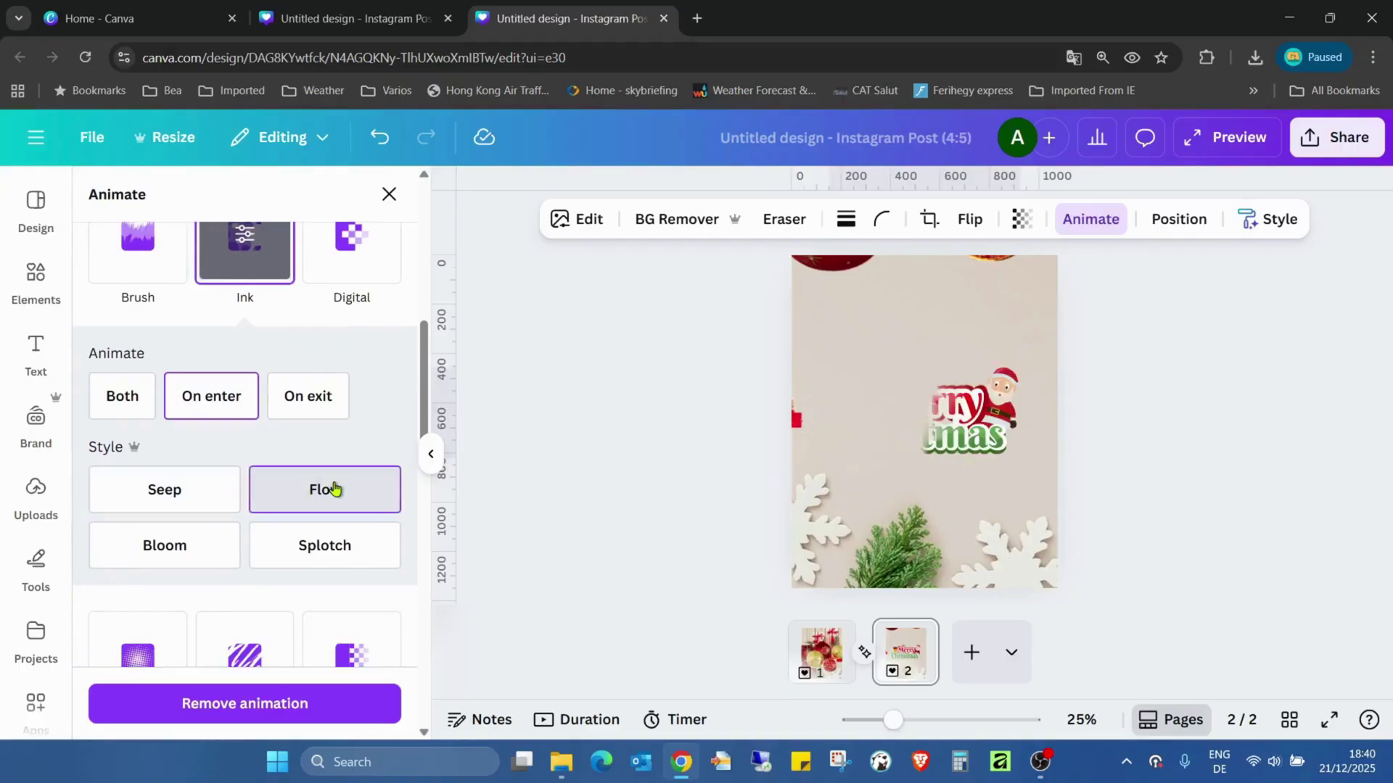
{"action": "left_click", "coordinate": [328, 551]}
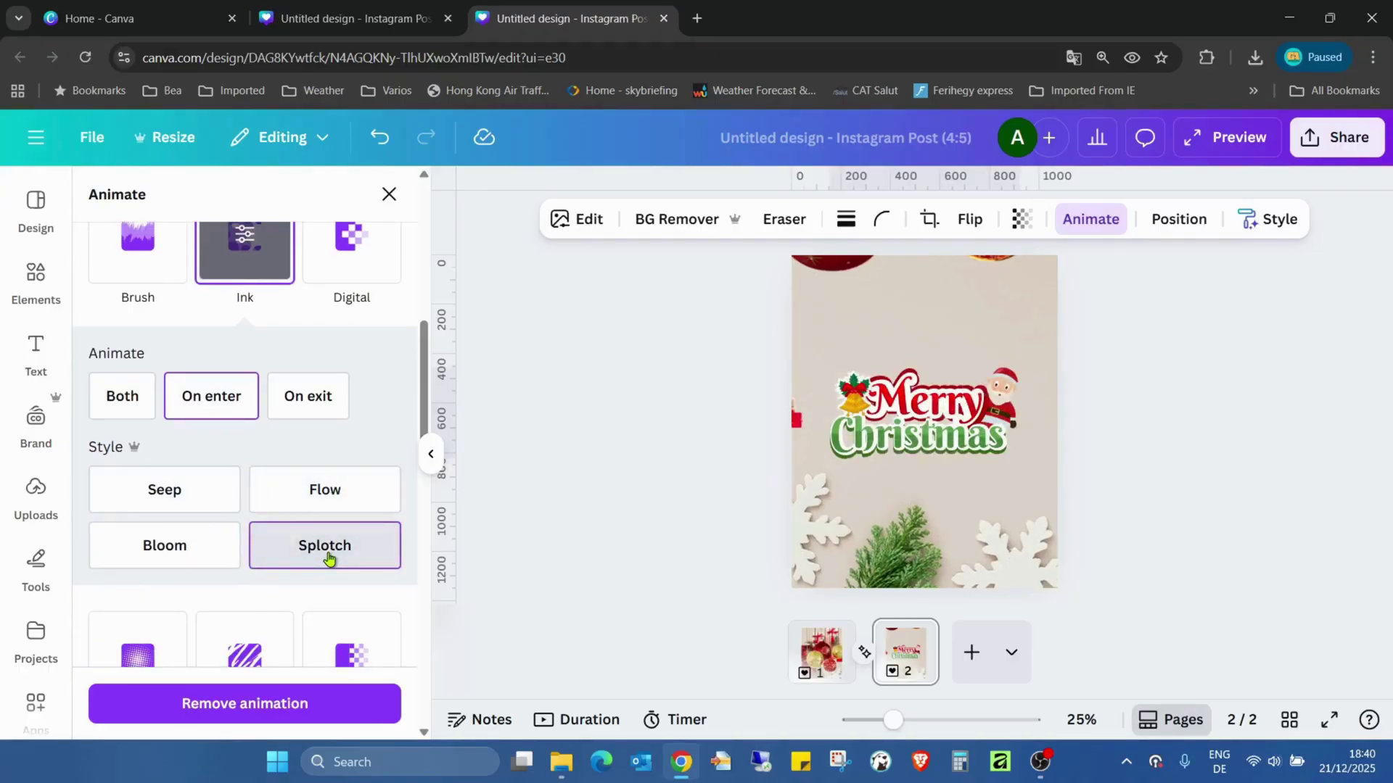
{"action": "left_click", "coordinate": [134, 566]}
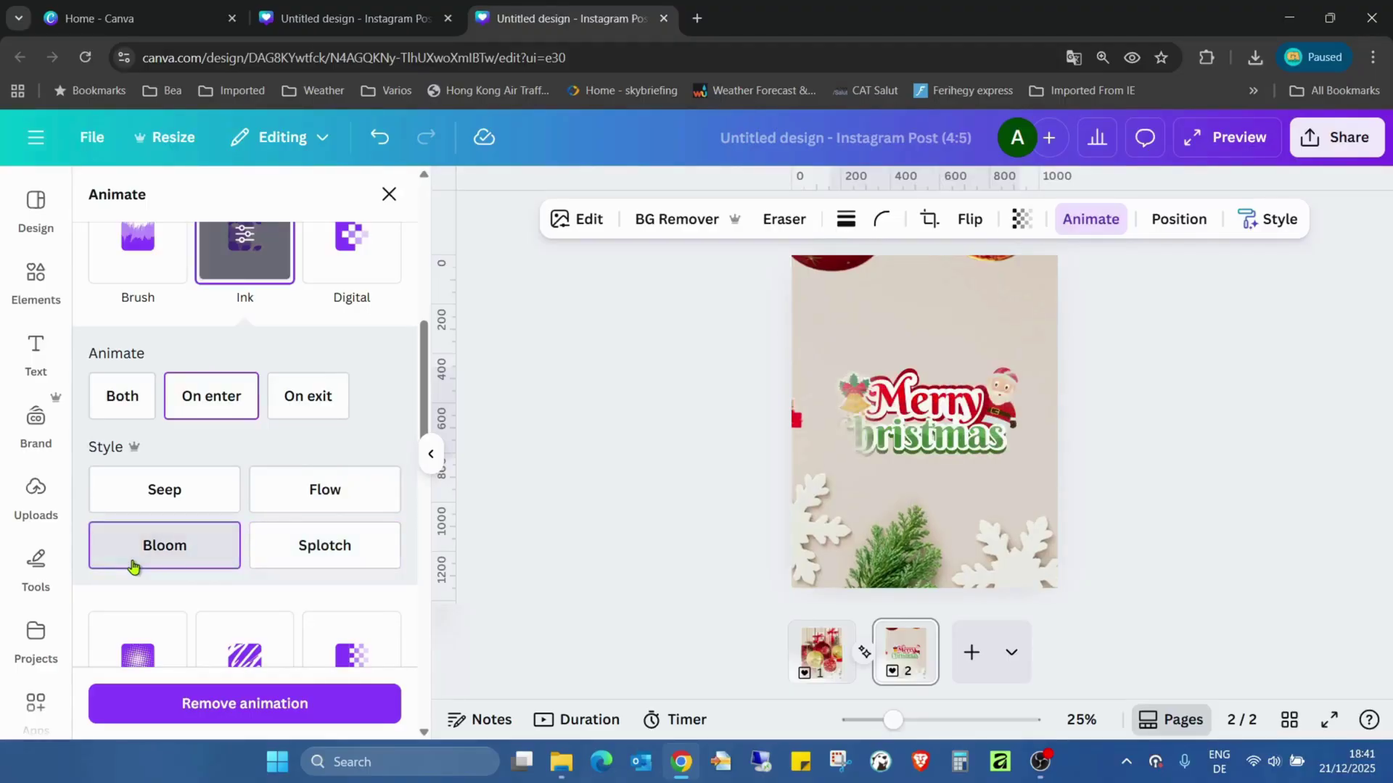
{"action": "scroll", "coordinate": [196, 447], "scroll_direction": "up", "scroll_amount": 4}
{"action": "left_click", "coordinate": [158, 499]}
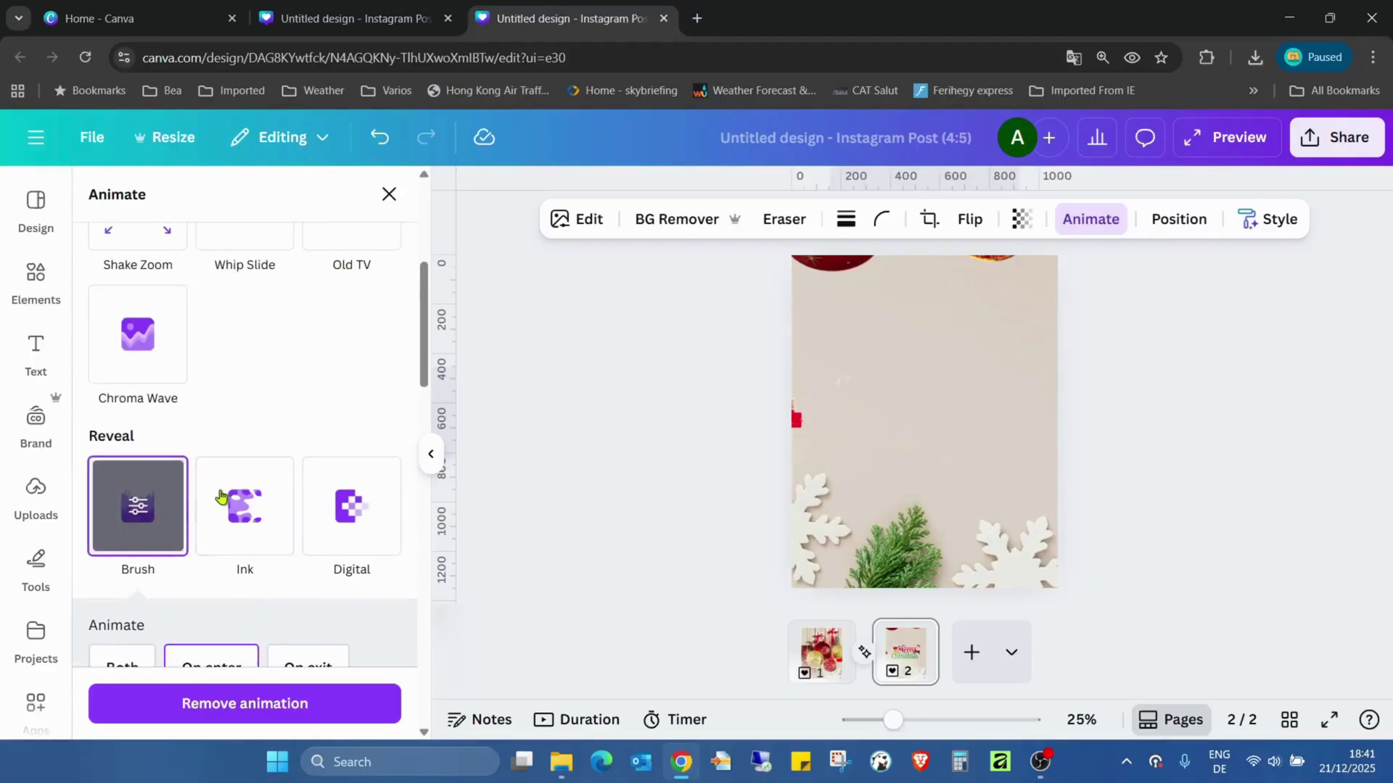
{"action": "scroll", "coordinate": [312, 374], "scroll_direction": "down", "scroll_amount": 3}
{"action": "scroll", "coordinate": [165, 488], "scroll_direction": "down", "scroll_amount": 1}
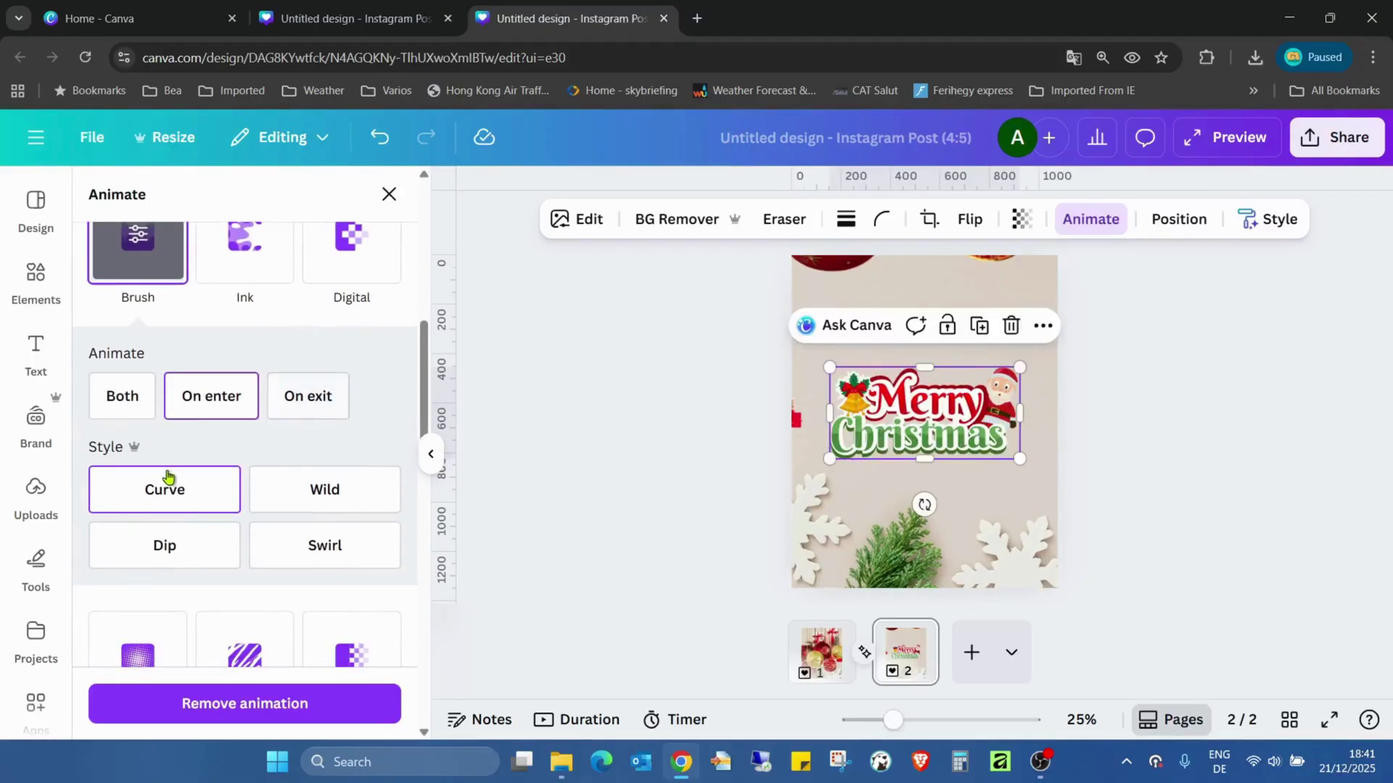
{"action": "left_click", "coordinate": [186, 552]}
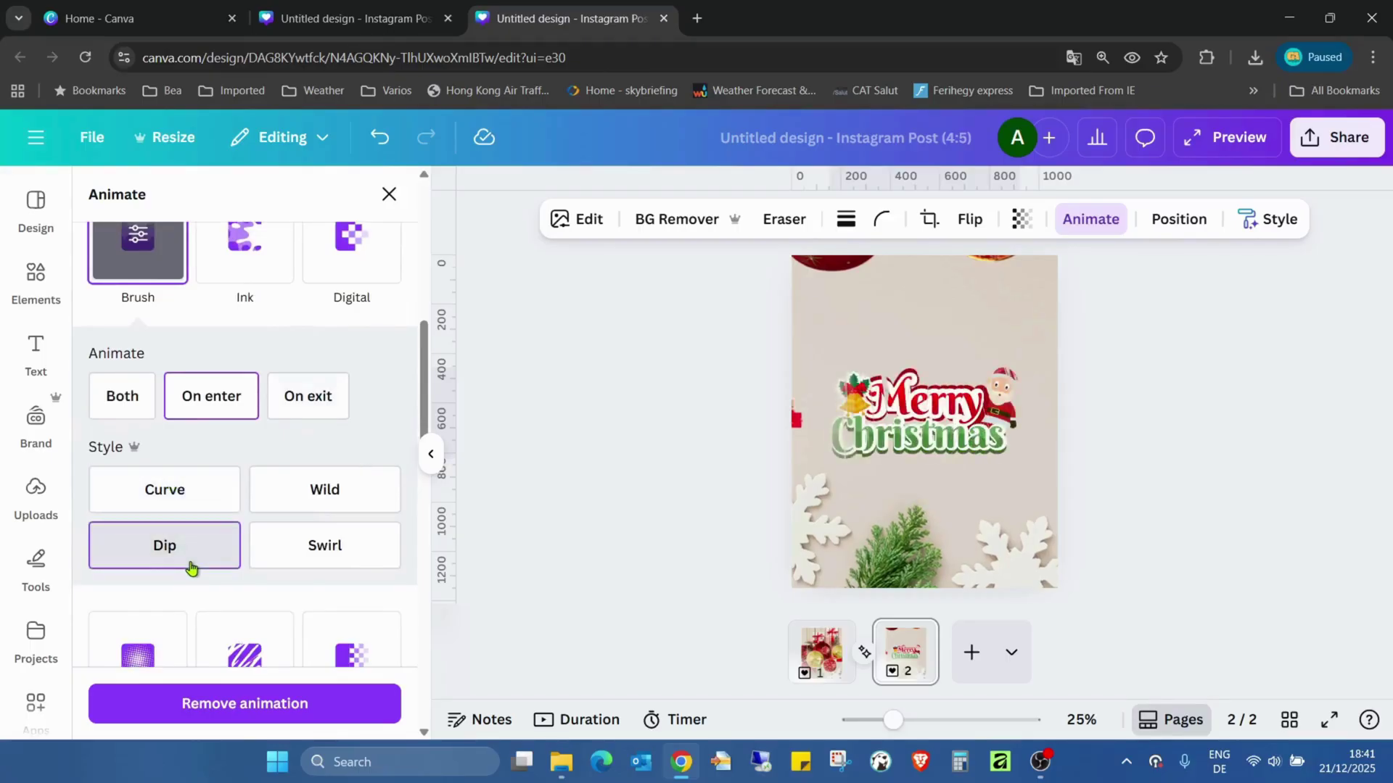
{"action": "left_click", "coordinate": [287, 555]}
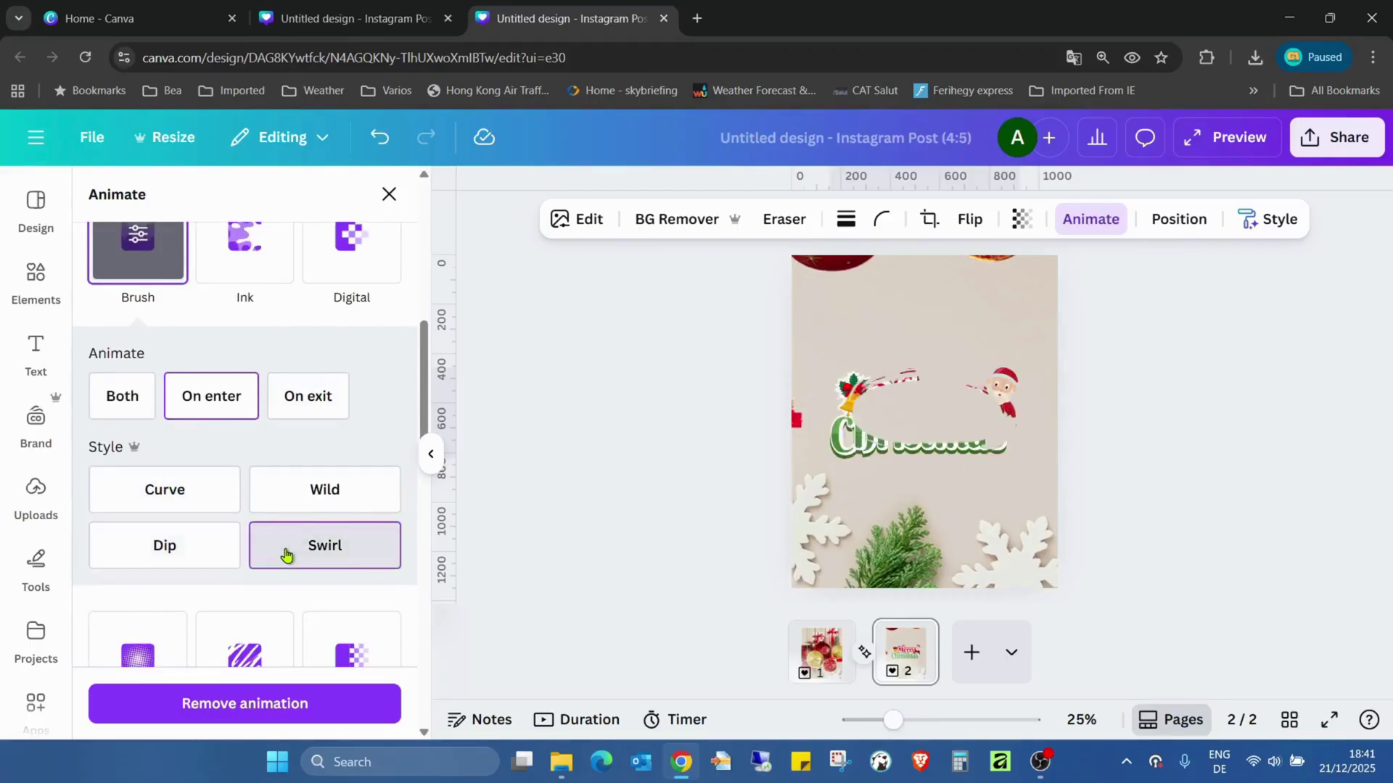
{"action": "left_click", "coordinate": [376, 489]}
Settle on the Old TV entrance animation and turn its speed down
{"action": "left_click", "coordinate": [219, 491]}
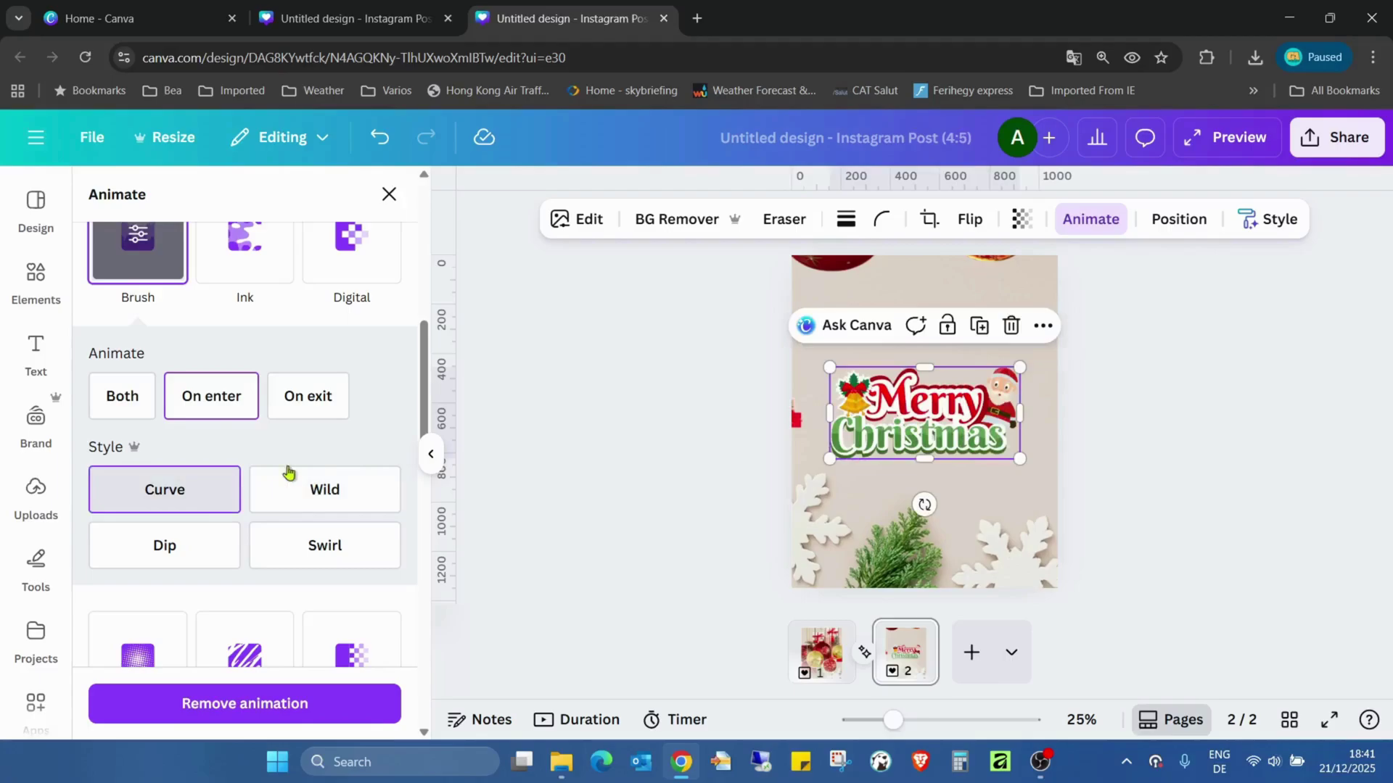
{"action": "scroll", "coordinate": [387, 428], "scroll_direction": "down", "scroll_amount": 1}
{"action": "scroll", "coordinate": [380, 442], "scroll_direction": "up", "scroll_amount": 1}
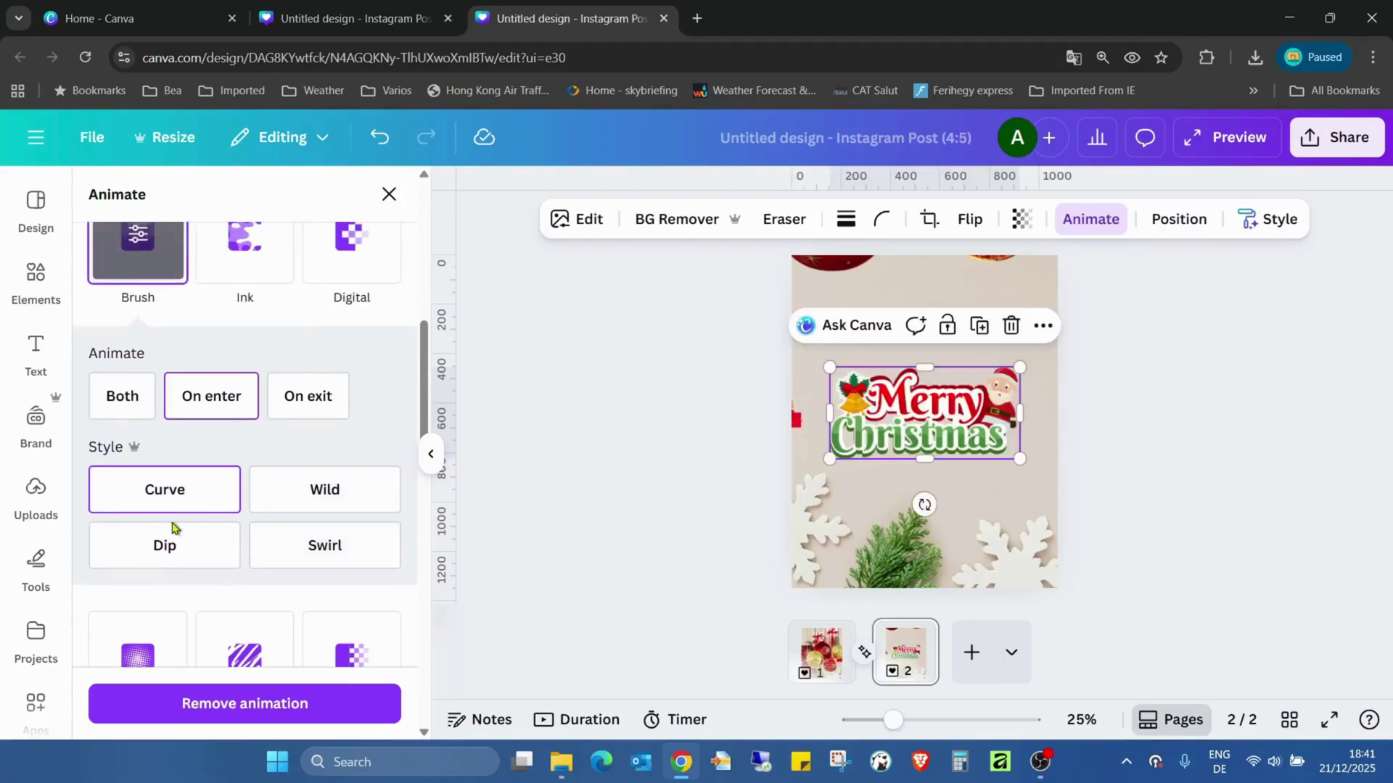
{"action": "scroll", "coordinate": [305, 485], "scroll_direction": "up", "scroll_amount": 6}
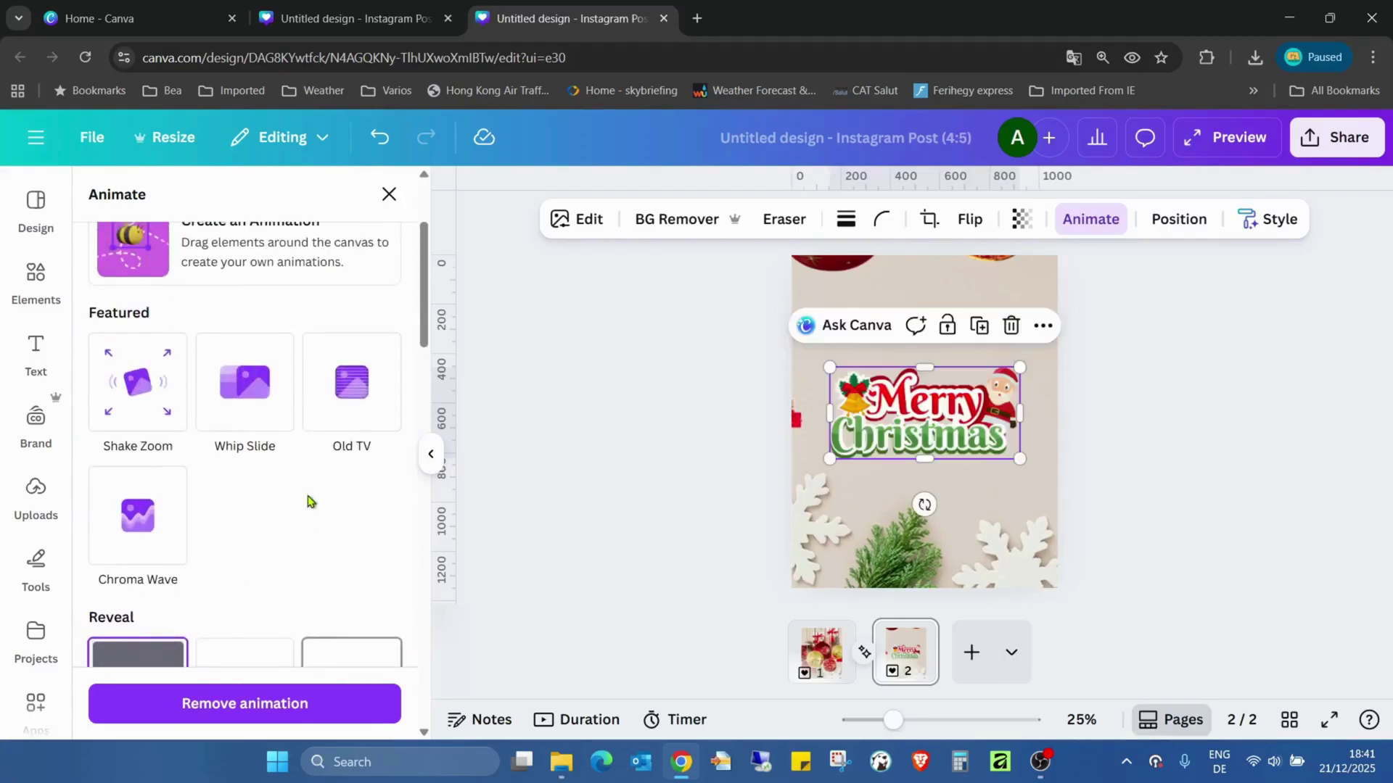
{"action": "left_click", "coordinate": [350, 434]}
{"action": "left_click_drag", "start_coordinate": [159, 537], "coordinate": [118, 547]}
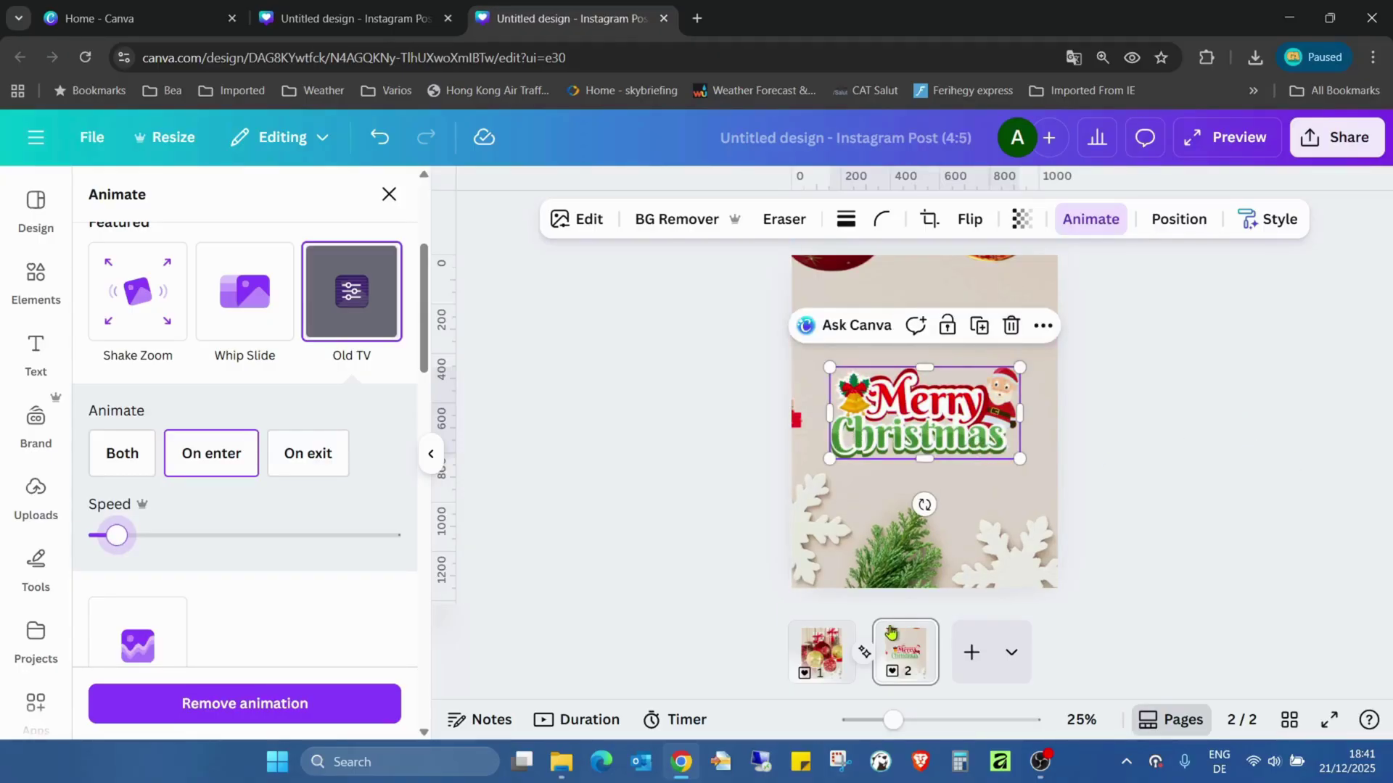
Show the element timing for the Merry Christmas graphic on page 2
{"action": "left_click", "coordinate": [865, 656]}
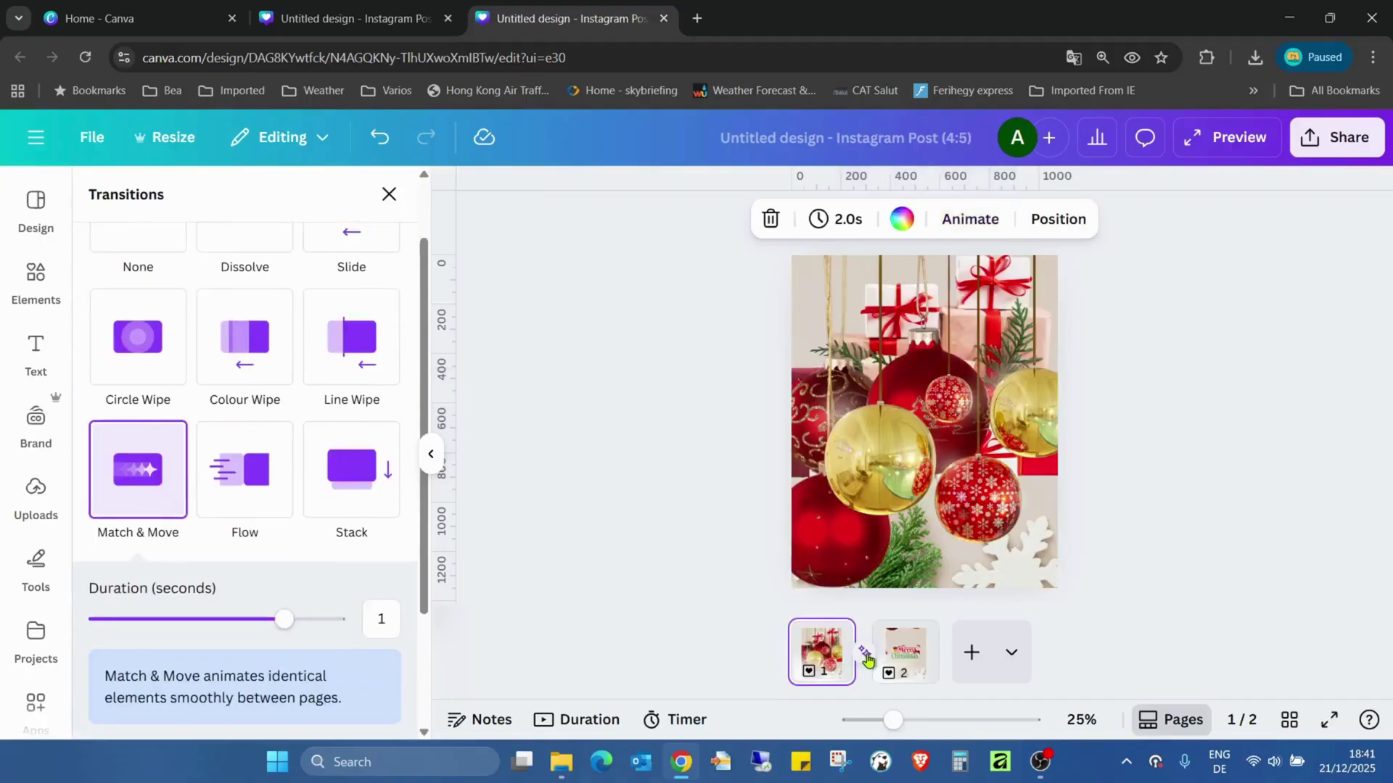
{"action": "left_click", "coordinate": [907, 657]}
{"action": "left_click", "coordinate": [968, 461]}
{"action": "right_click", "coordinate": [952, 428]}
{"action": "mouse_move", "coordinate": [951, 418]}
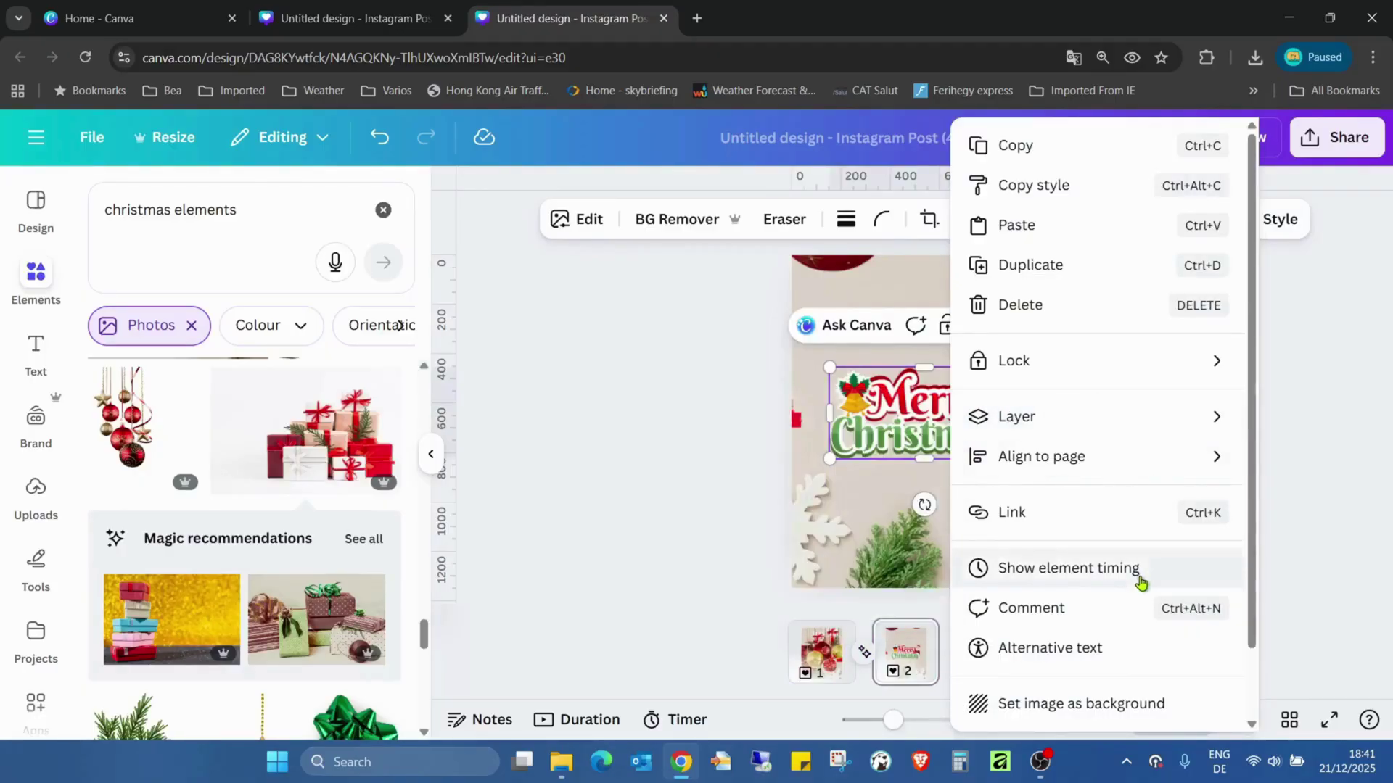
{"action": "left_click", "coordinate": [1139, 572]}
Push the graphic's start later on its timing bar and play the design full screen
{"action": "left_click_drag", "start_coordinate": [842, 610], "coordinate": [886, 618]}
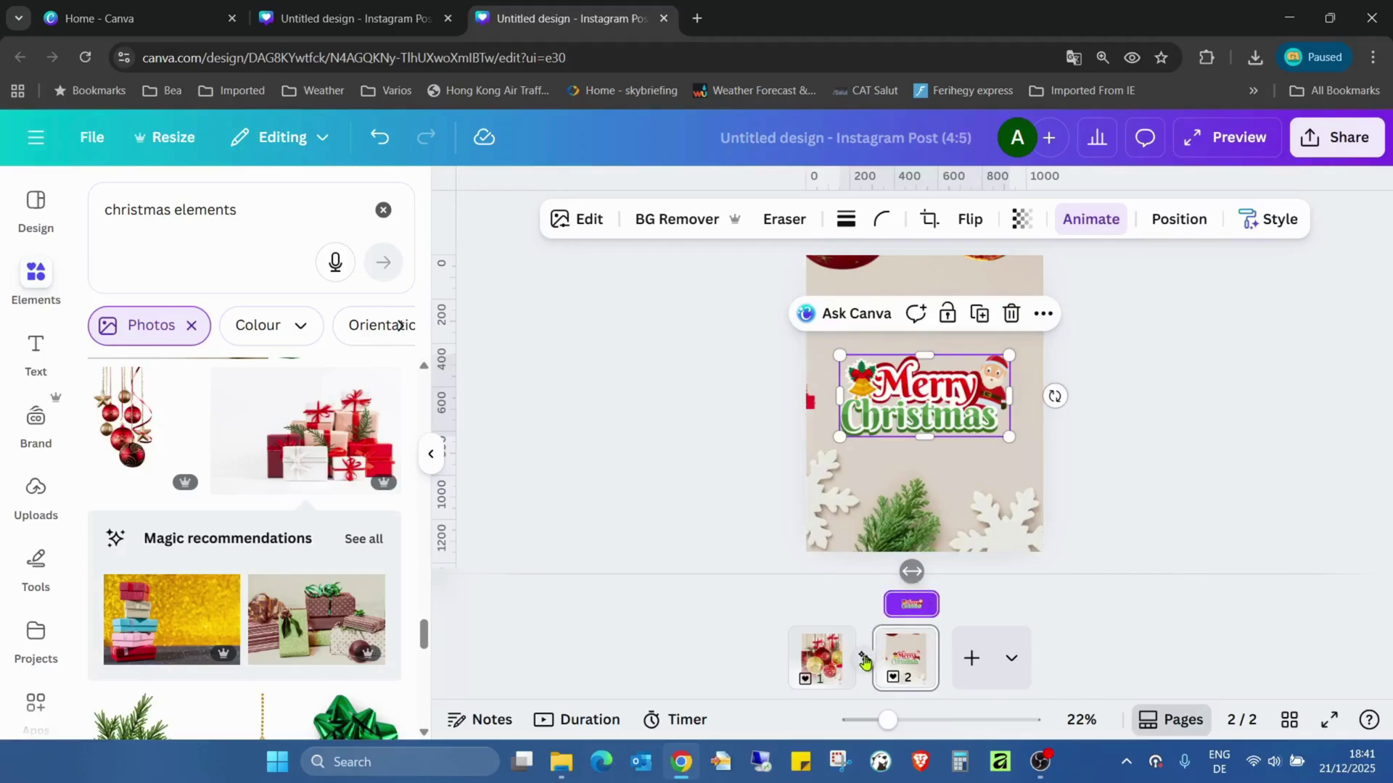
{"action": "left_click", "coordinate": [864, 659]}
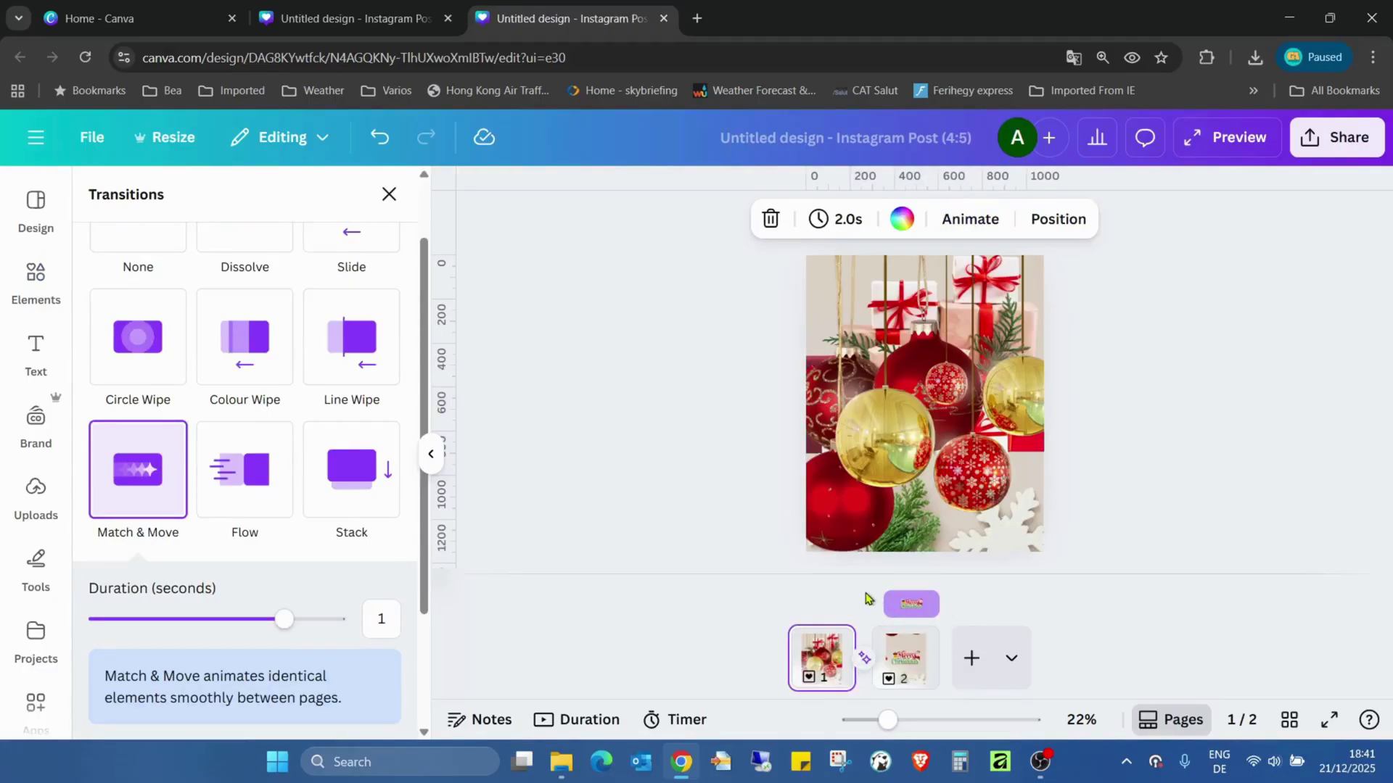
{"action": "left_click", "coordinate": [1328, 722]}
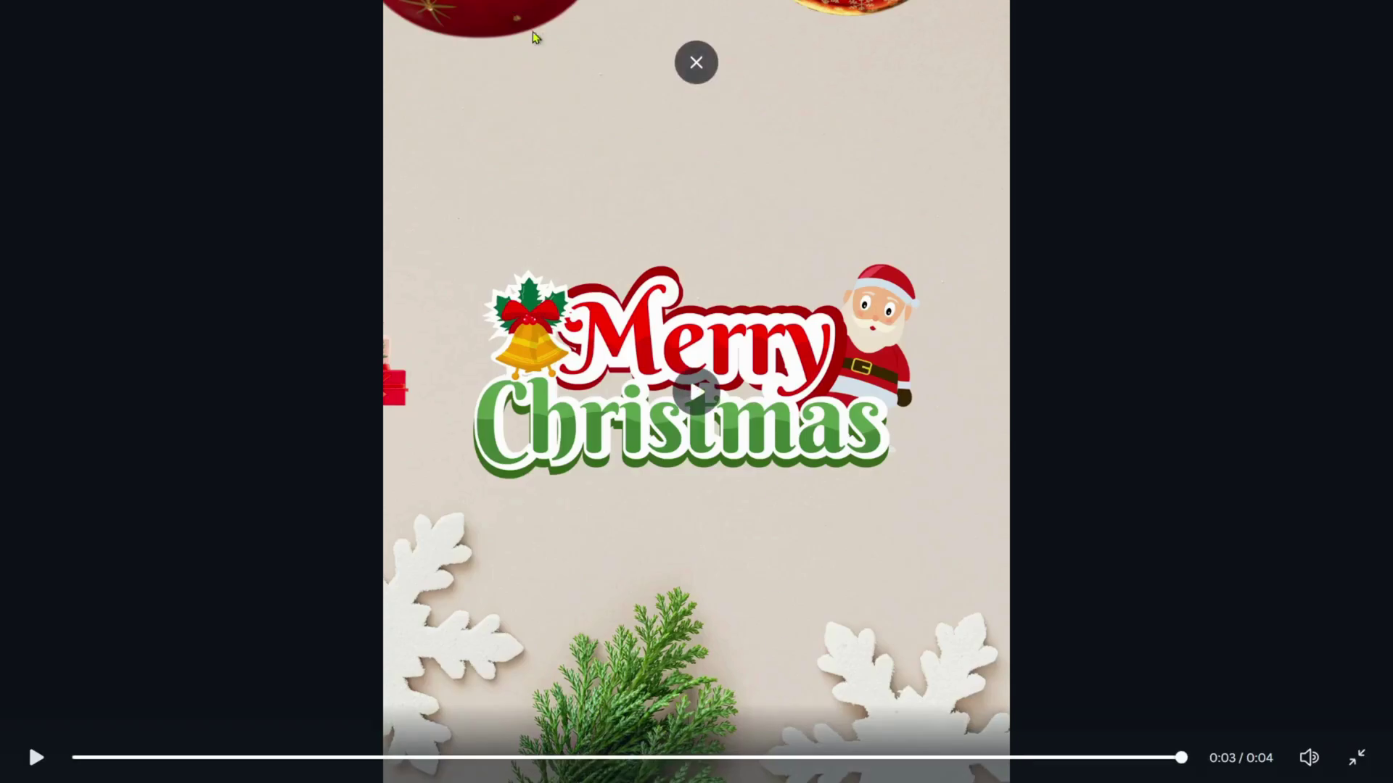
Replay the animation full screen, then return to the editor
{"action": "left_click", "coordinate": [696, 391]}
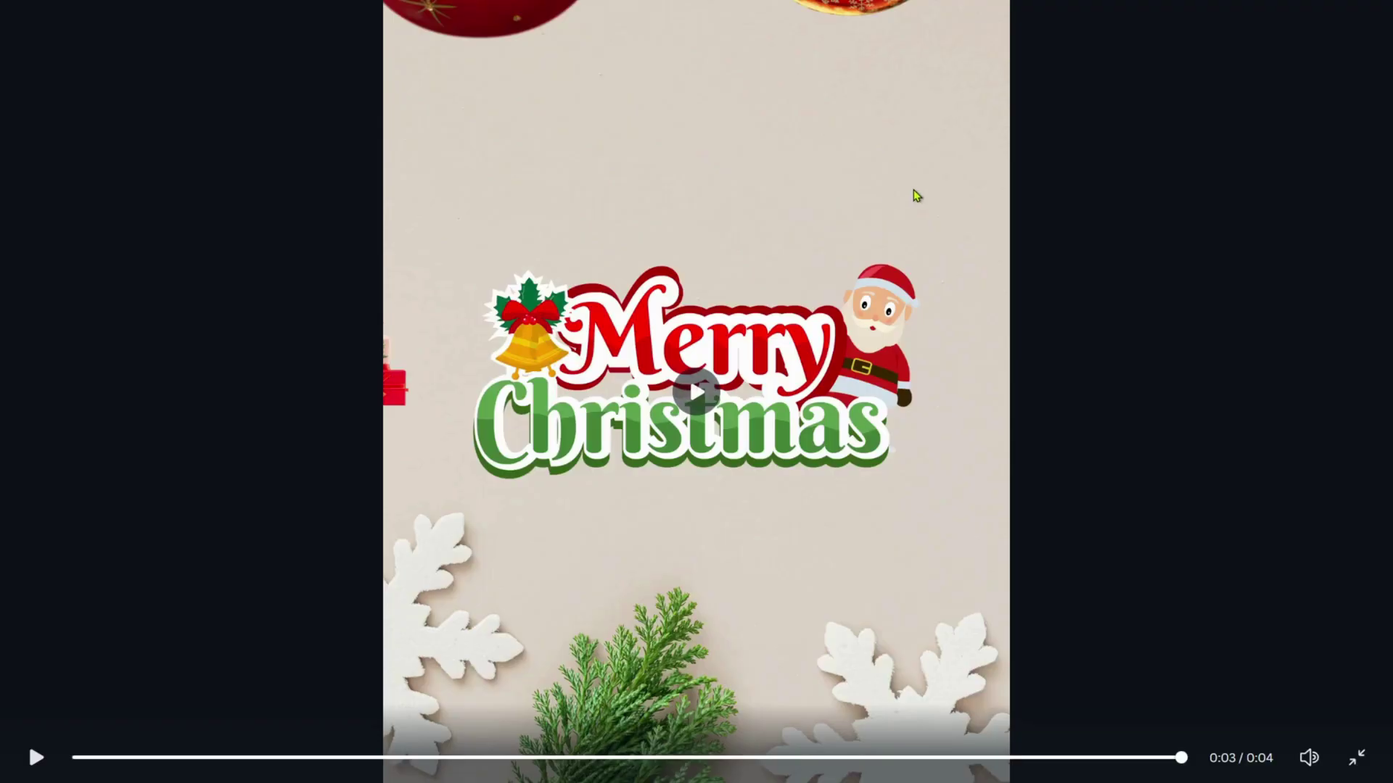
{"action": "key", "text": "Escape"}
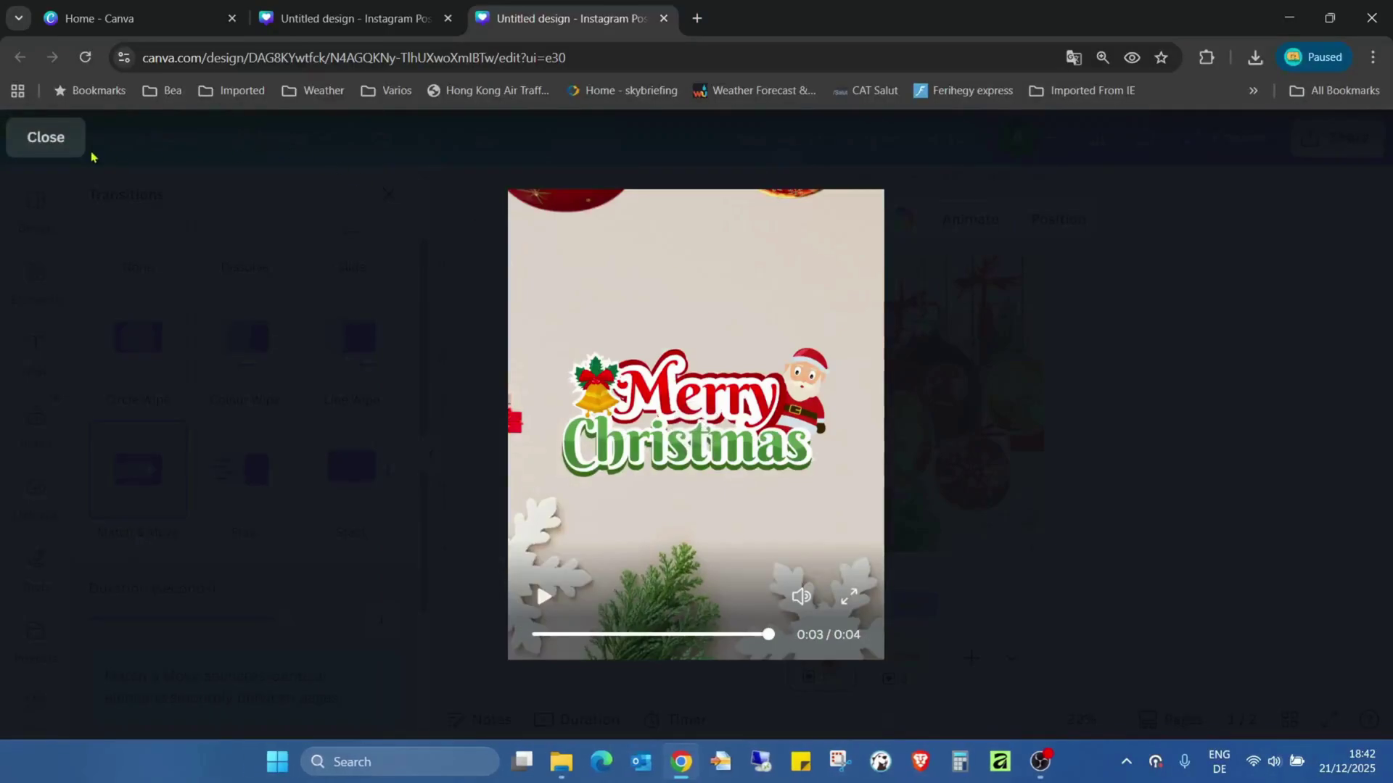
{"action": "left_click", "coordinate": [47, 138]}
Move the red fragment fully off page 2's left edge and replay the design full screen
{"action": "left_click", "coordinate": [905, 657]}
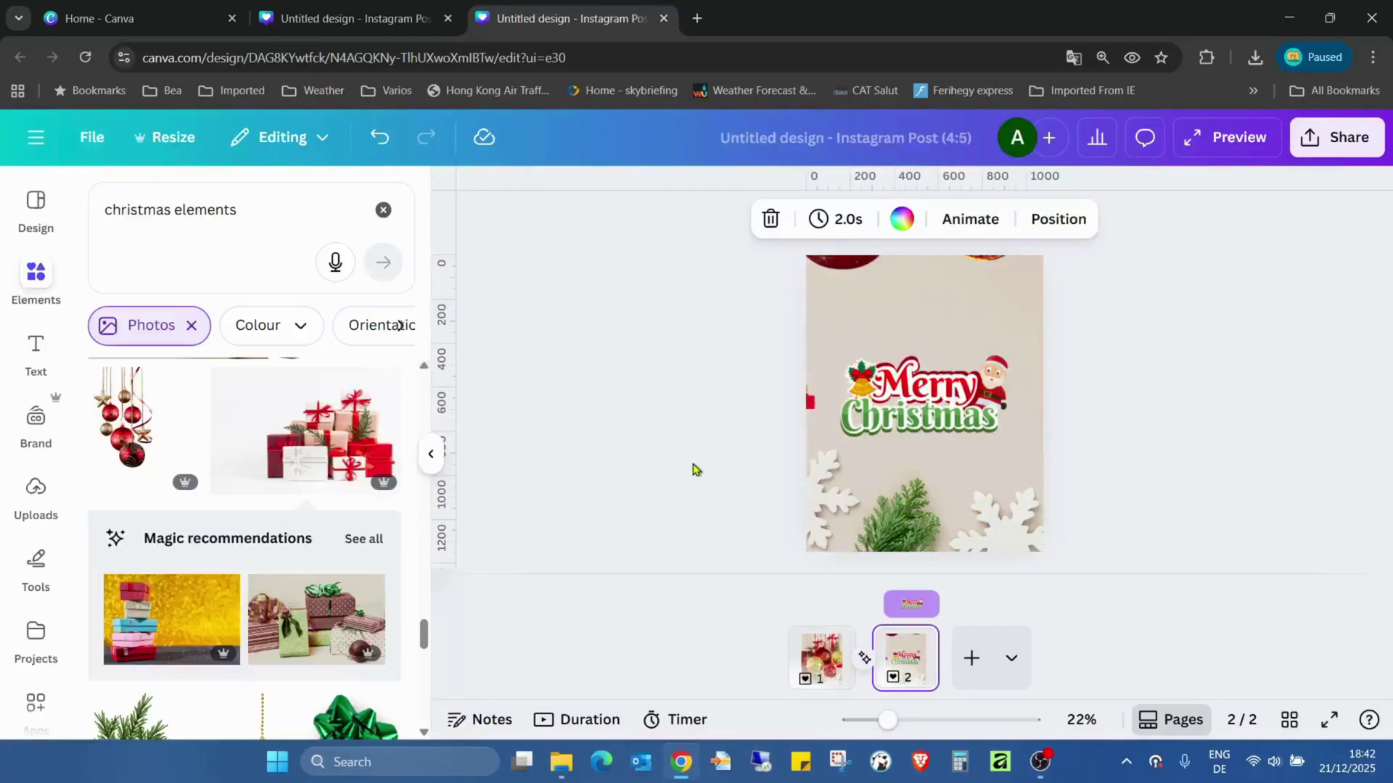
{"action": "left_click_drag", "start_coordinate": [794, 407], "coordinate": [797, 396]}
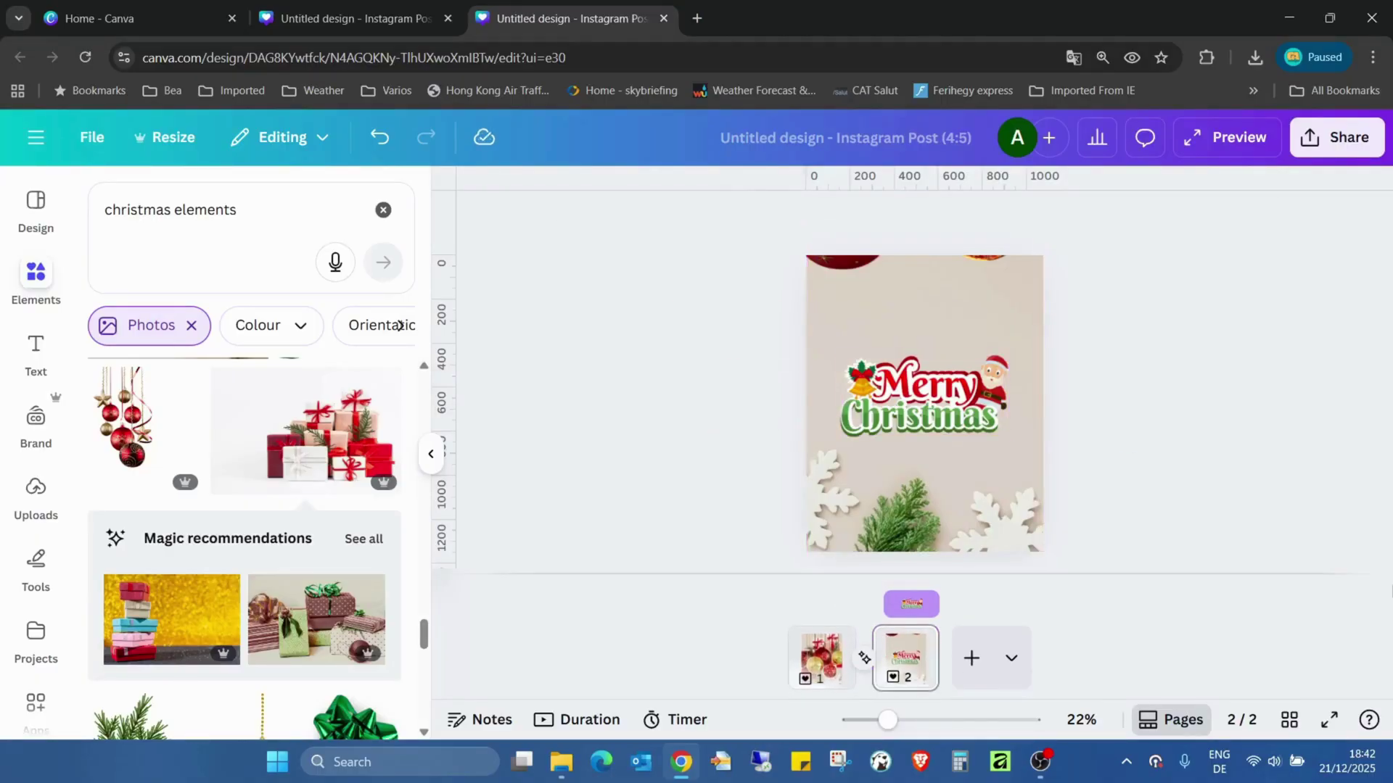
{"action": "left_click", "coordinate": [1329, 720]}
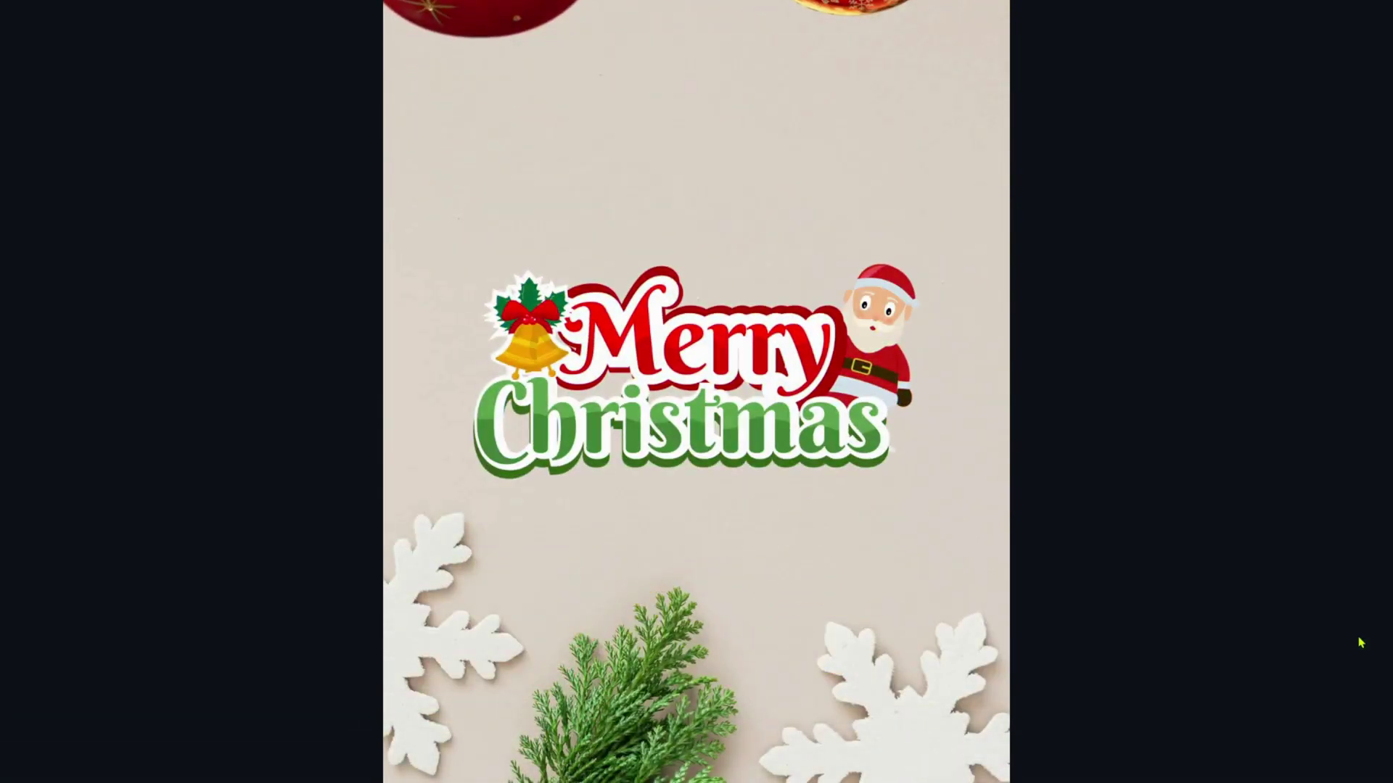
{"action": "key", "text": "Escape"}
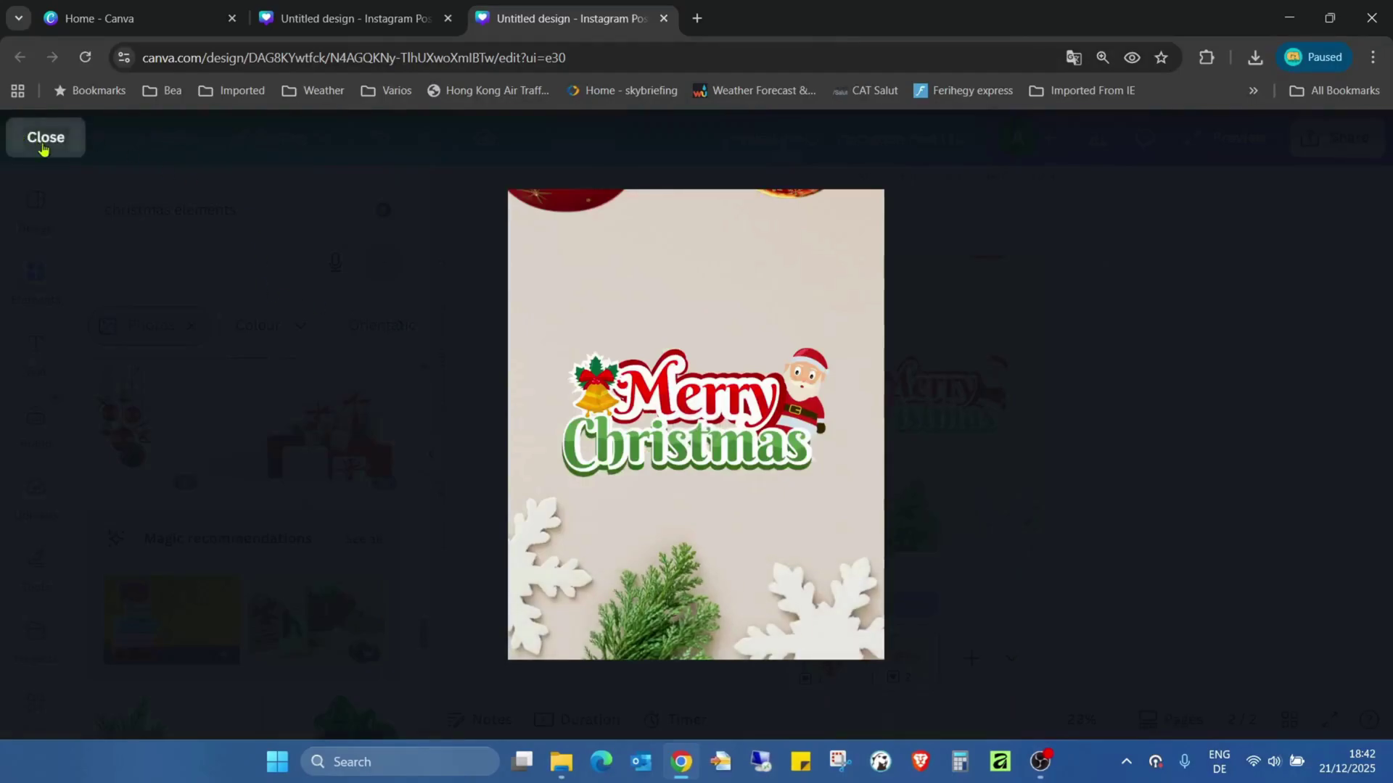
{"action": "left_click", "coordinate": [43, 147]}
{"action": "left_click", "coordinate": [824, 688]}
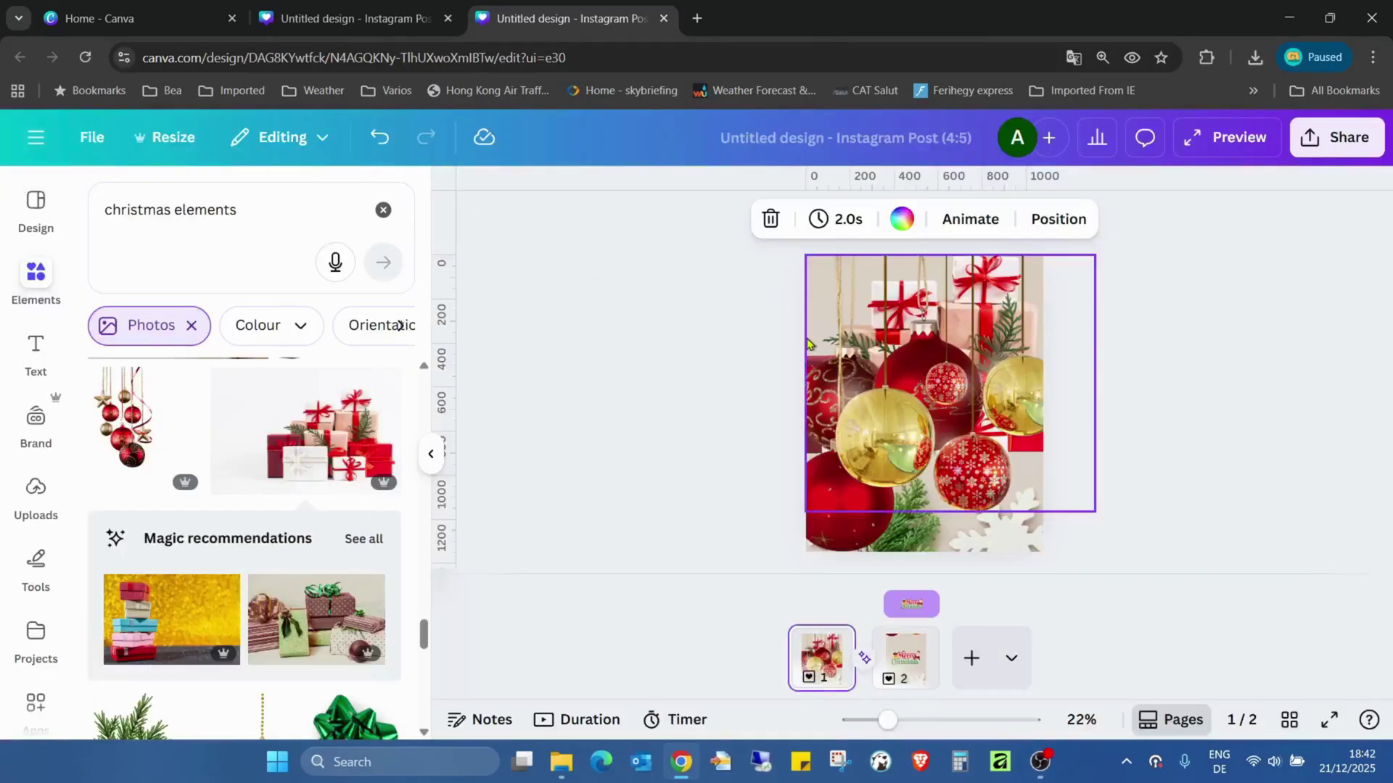
Copy page 1's gift-box photo layer to page 2, shrink it, and place it just past the left edge
{"action": "left_click", "coordinate": [1064, 220]}
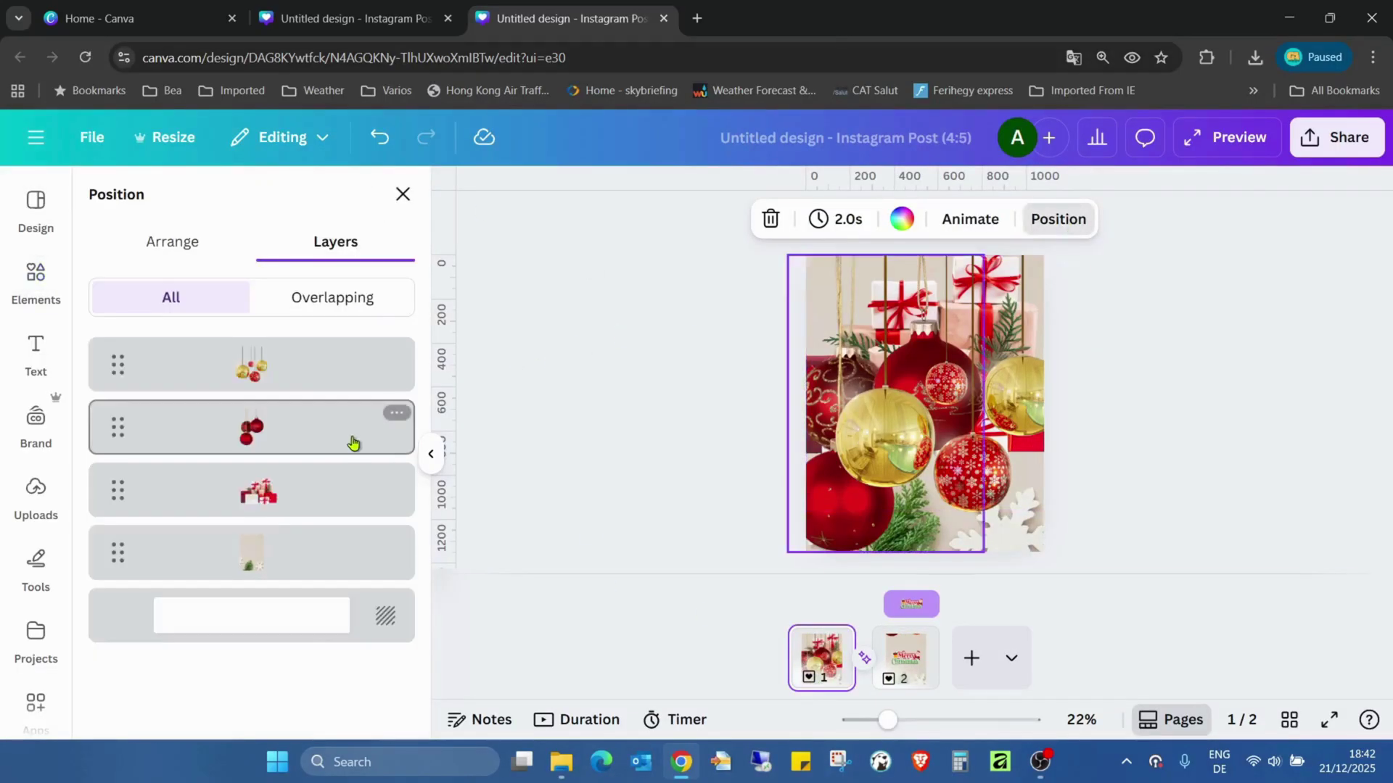
{"action": "left_click", "coordinate": [295, 498]}
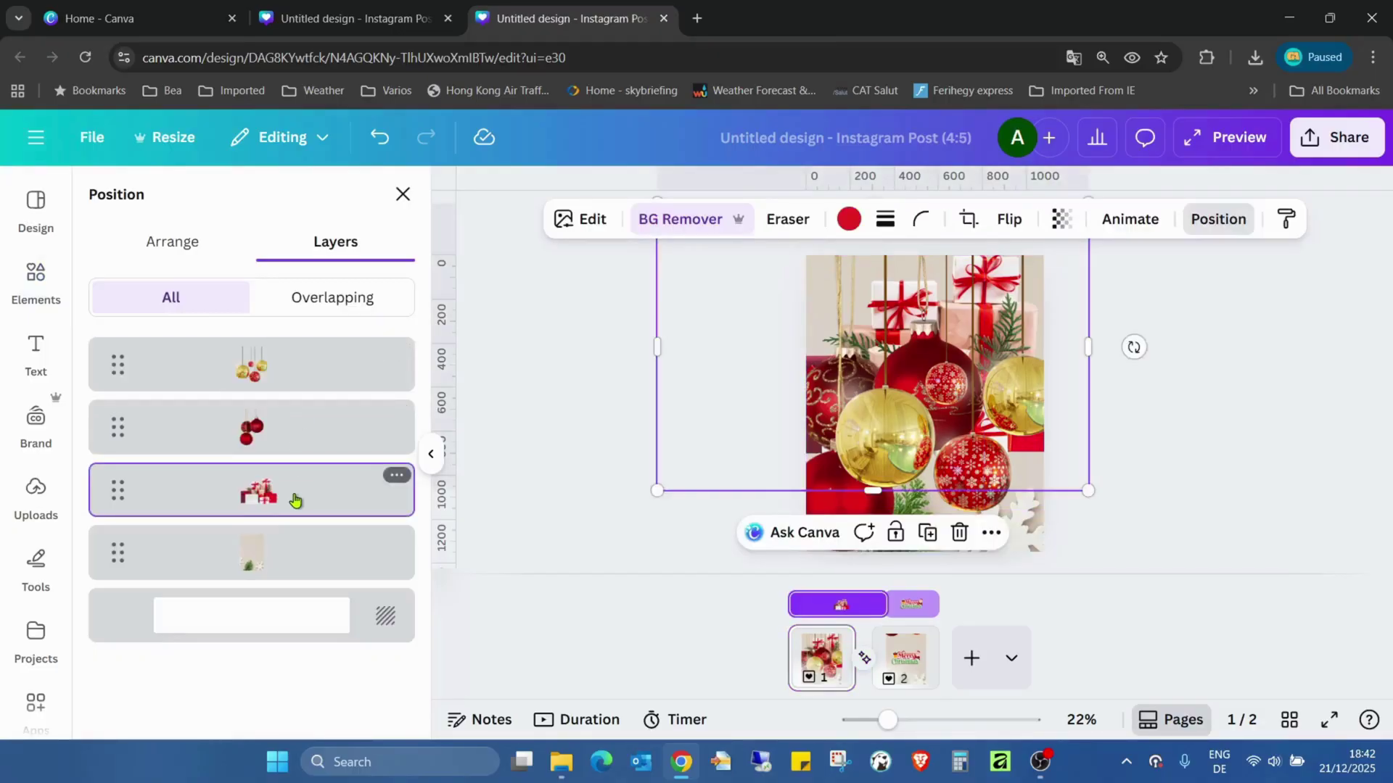
{"action": "left_click", "coordinate": [905, 656]}
{"action": "left_click", "coordinate": [1129, 365]}
{"action": "key", "text": "ctrl+v"}
{"action": "left_click_drag", "start_coordinate": [1081, 486], "coordinate": [834, 363]}
{"action": "left_click_drag", "start_coordinate": [856, 305], "coordinate": [798, 388]}
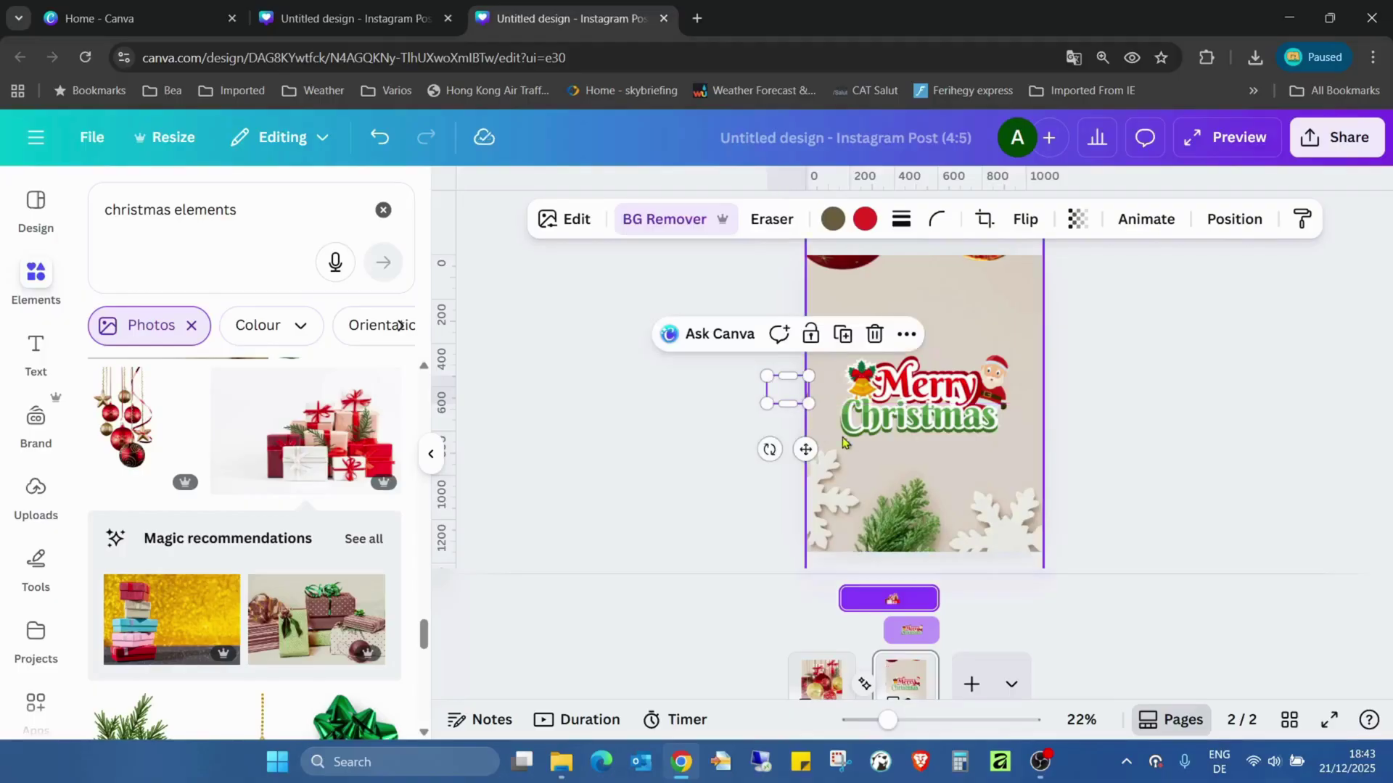
Preview the design full screen, then return to page 1 in the editor
{"action": "left_click", "coordinate": [1326, 454]}
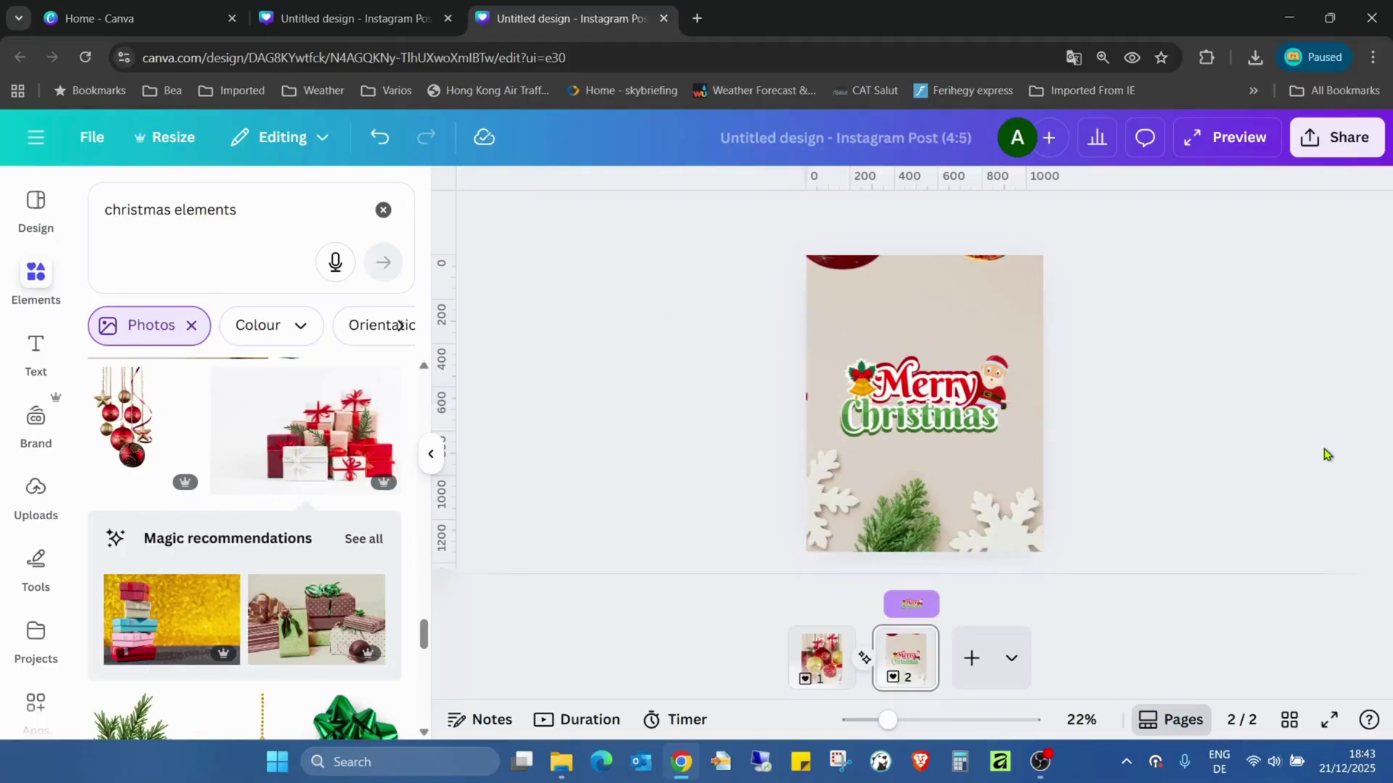
{"action": "left_click", "coordinate": [1332, 721]}
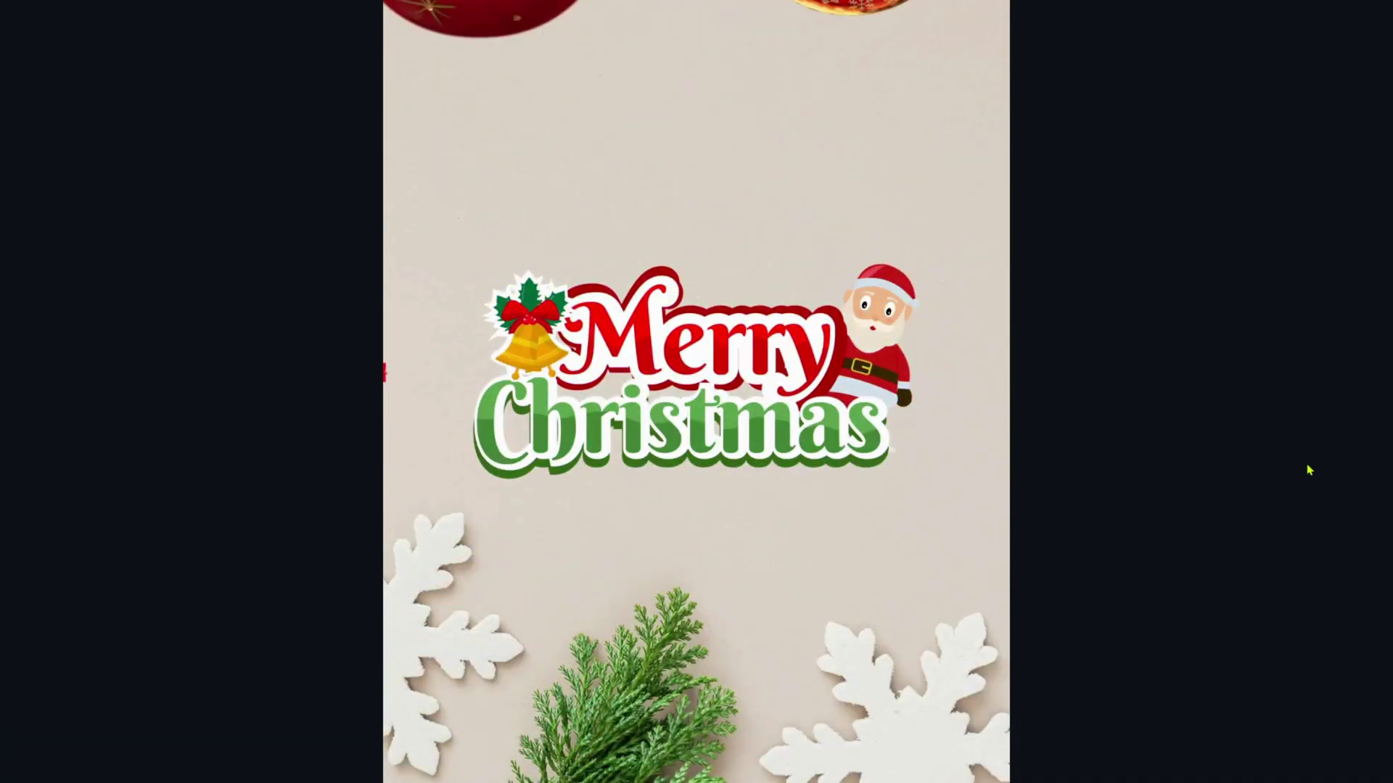
{"action": "key", "text": "Escape"}
{"action": "left_click", "coordinate": [32, 145]}
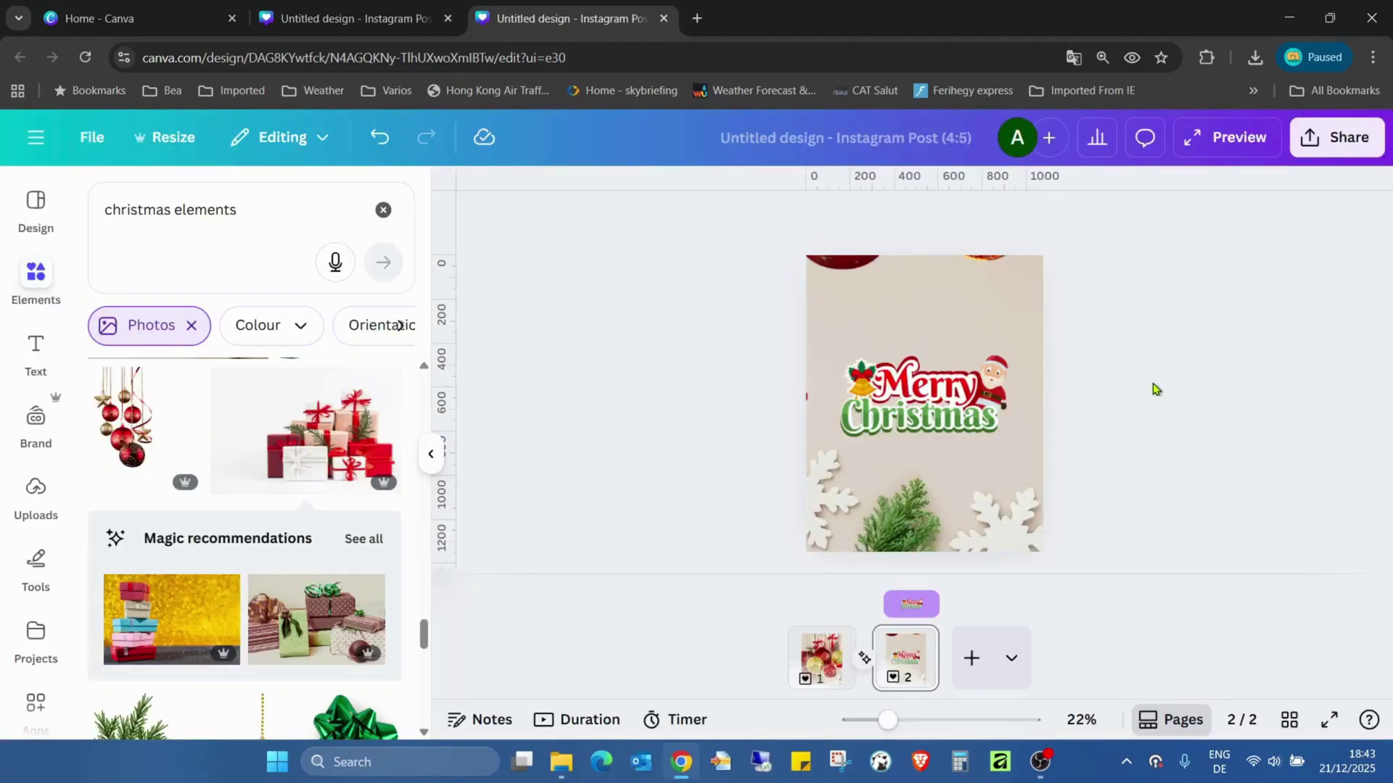
{"action": "left_click", "coordinate": [822, 657]}
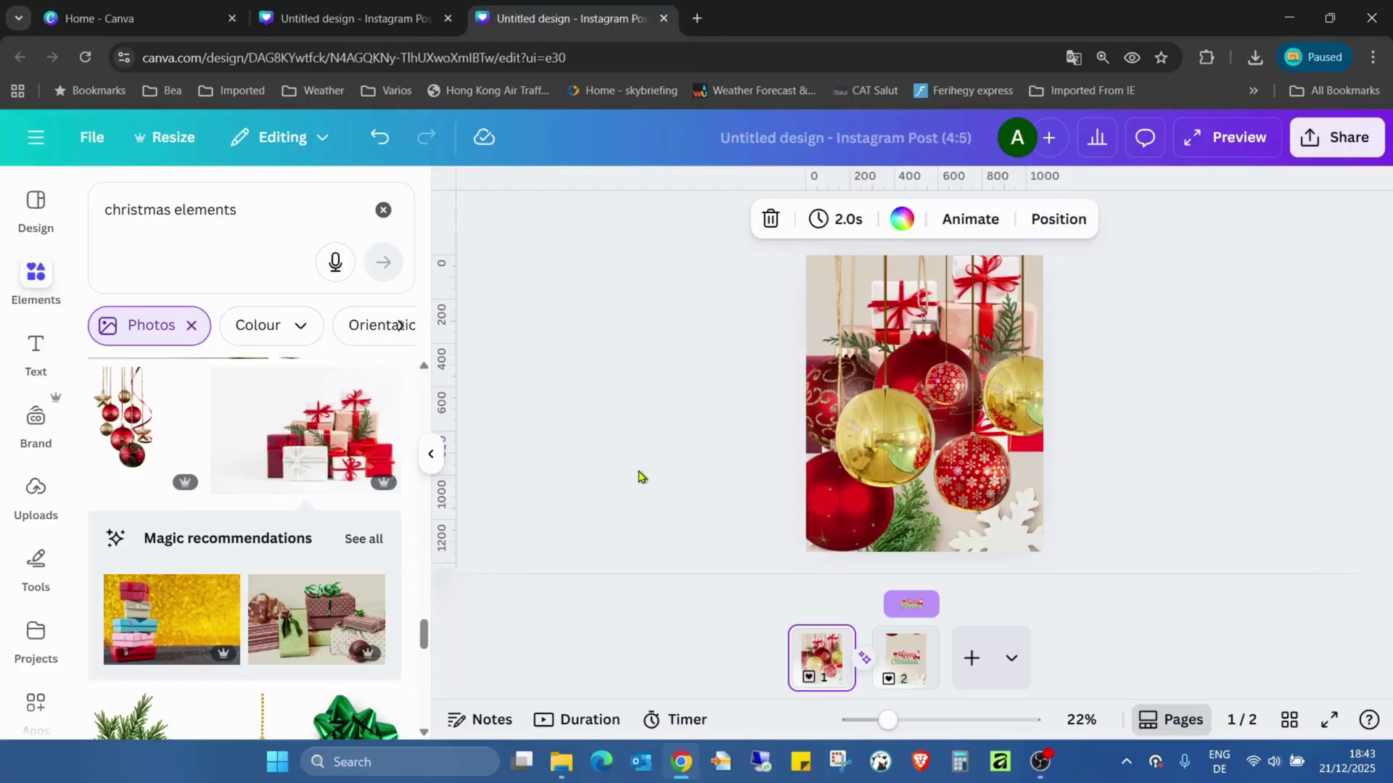
Add a third page with a smaller green bow nudged slightly upward
{"action": "left_click", "coordinate": [973, 660]}
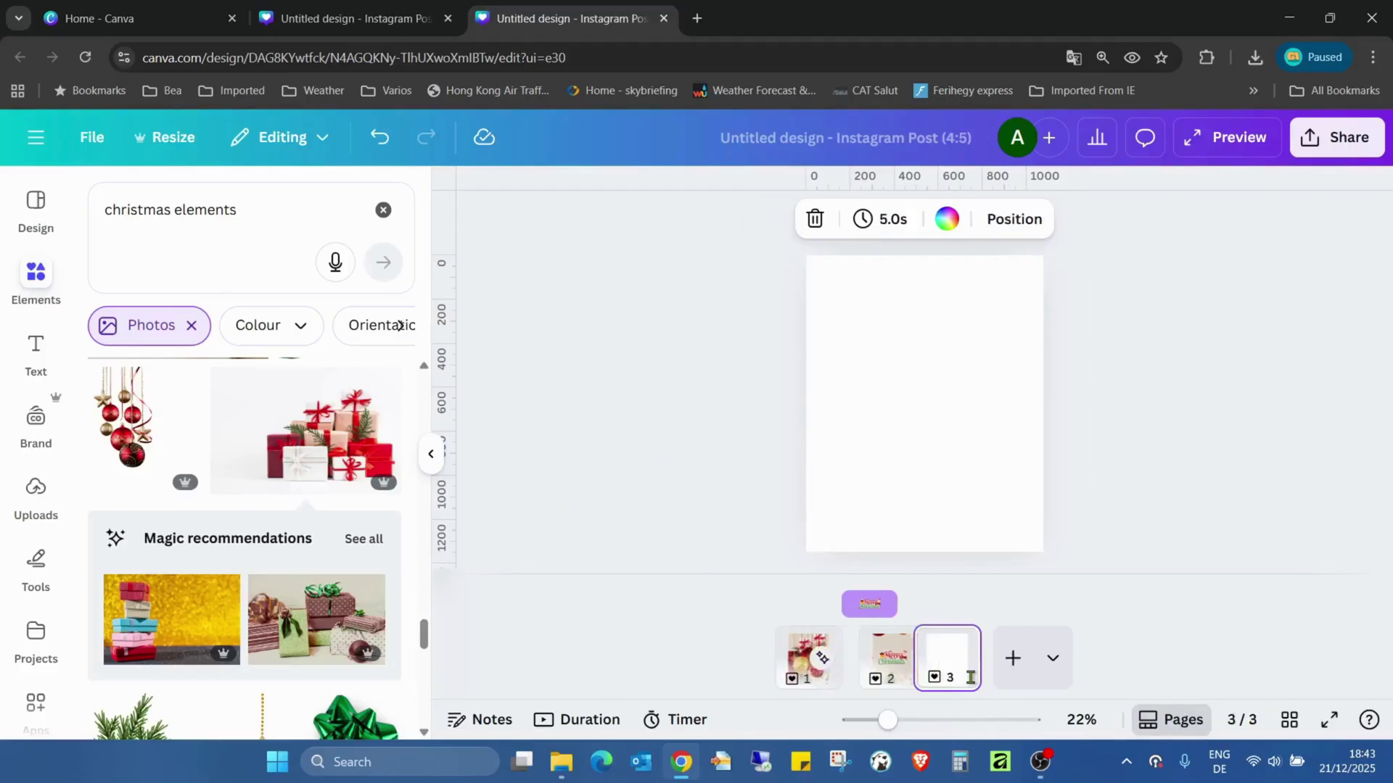
{"action": "scroll", "coordinate": [311, 405], "scroll_direction": "down", "scroll_amount": 3}
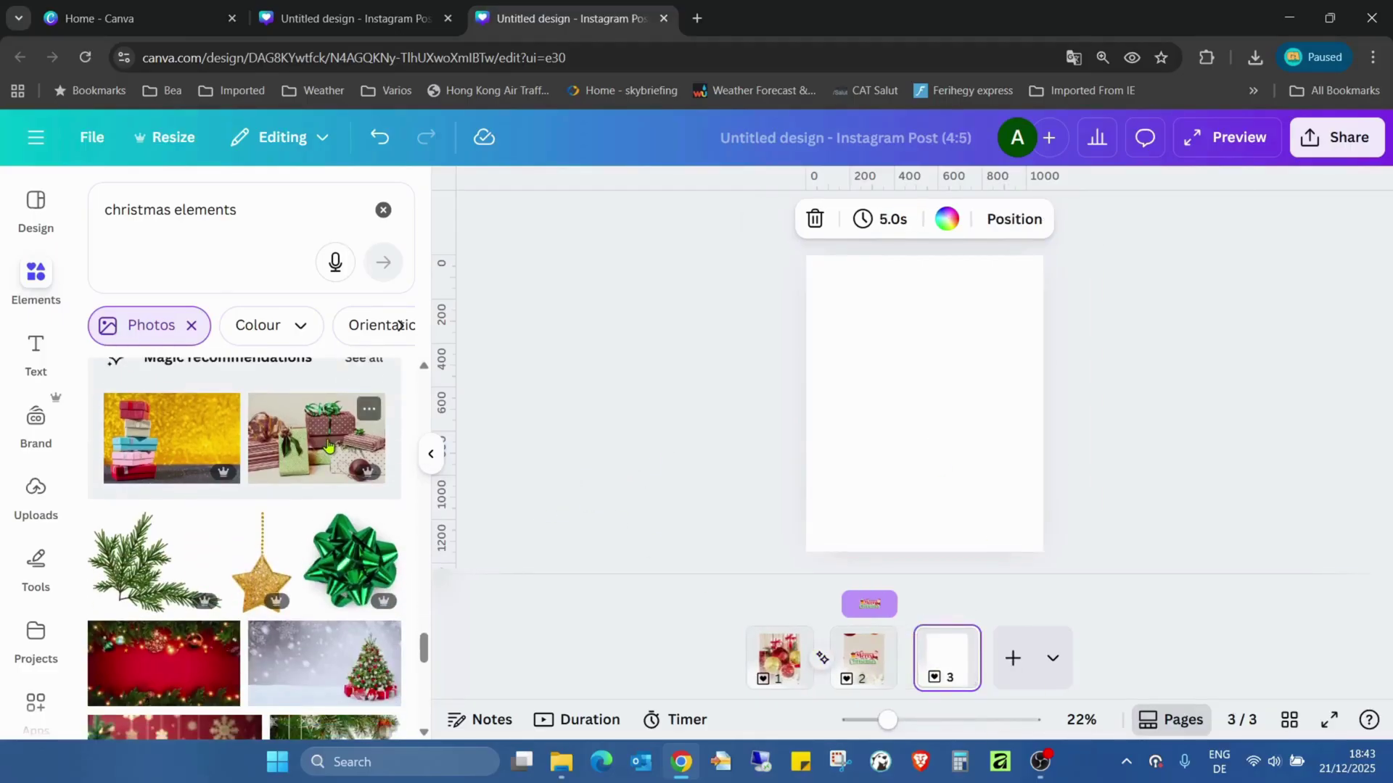
{"action": "left_click", "coordinate": [331, 586]}
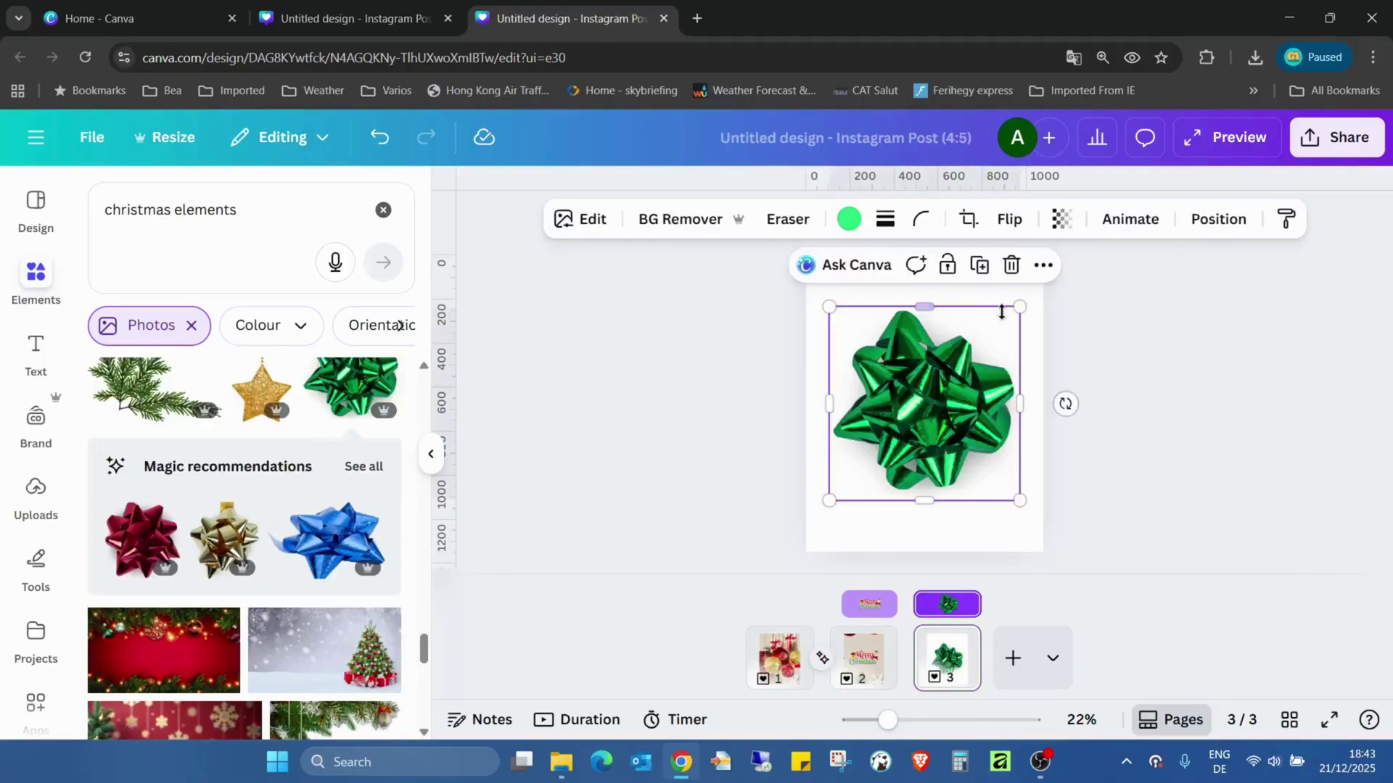
{"action": "left_click_drag", "start_coordinate": [1019, 311], "coordinate": [952, 357]}
{"action": "left_click_drag", "start_coordinate": [899, 458], "coordinate": [900, 442]}
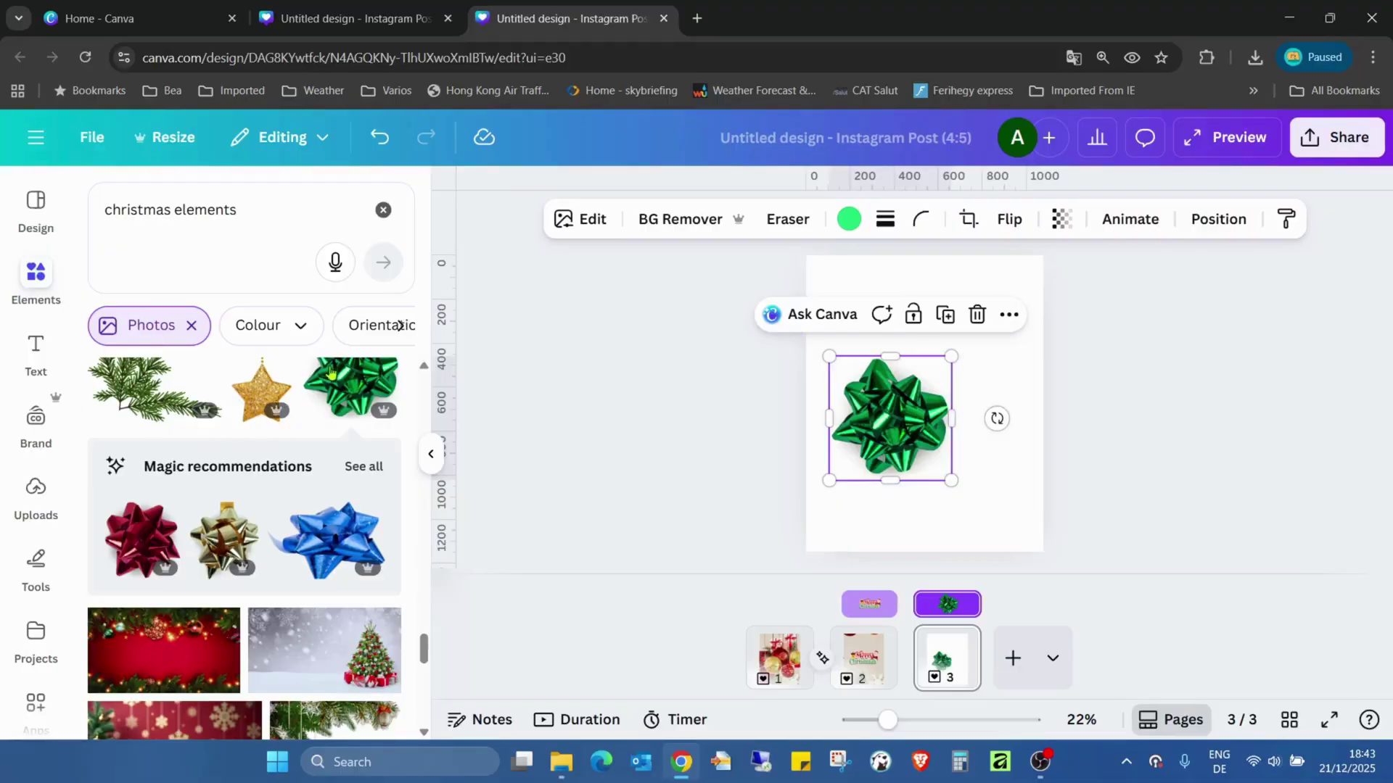
Add a square to the right of the bow and flatten it into a thin bar
{"action": "left_click", "coordinate": [383, 210]}
{"action": "scroll", "coordinate": [232, 436], "scroll_direction": "down", "scroll_amount": 3}
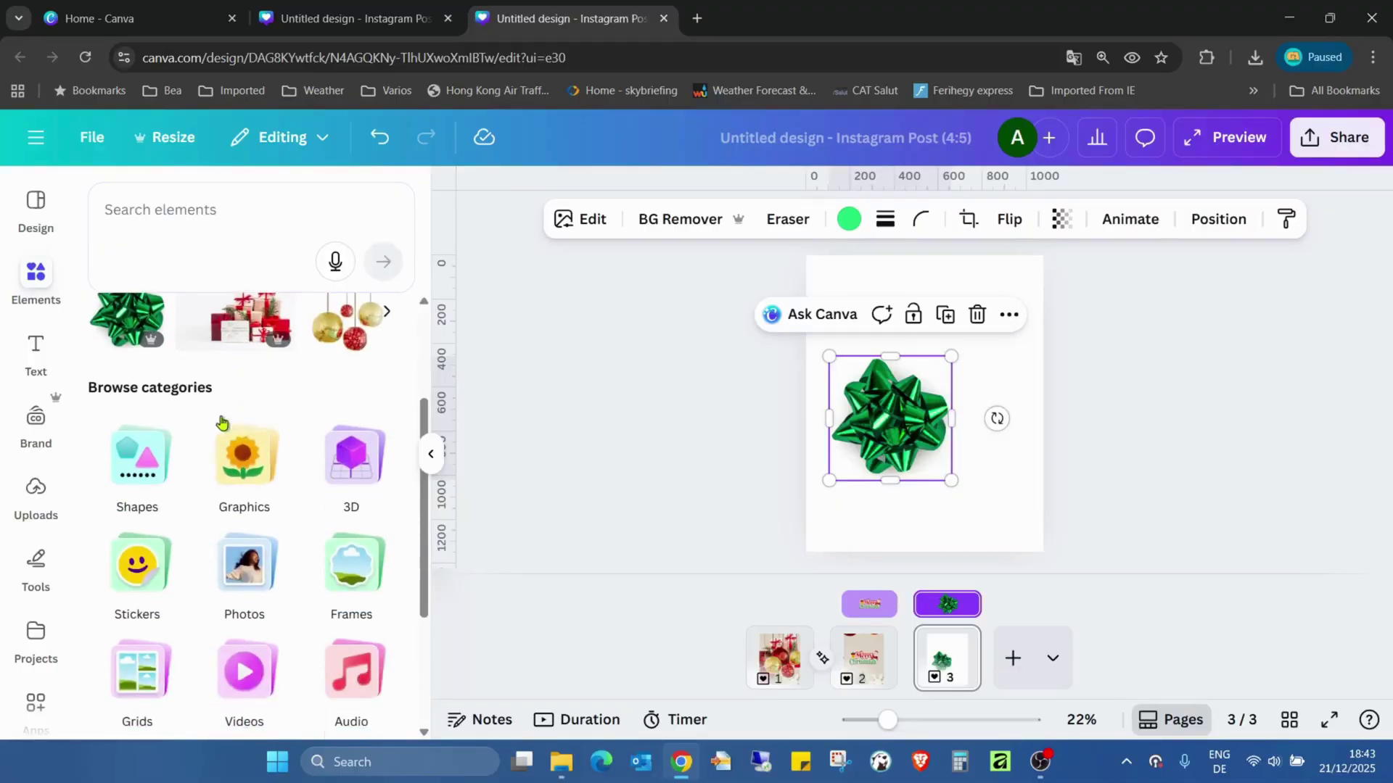
{"action": "left_click", "coordinate": [149, 455]}
{"action": "left_click", "coordinate": [115, 468]}
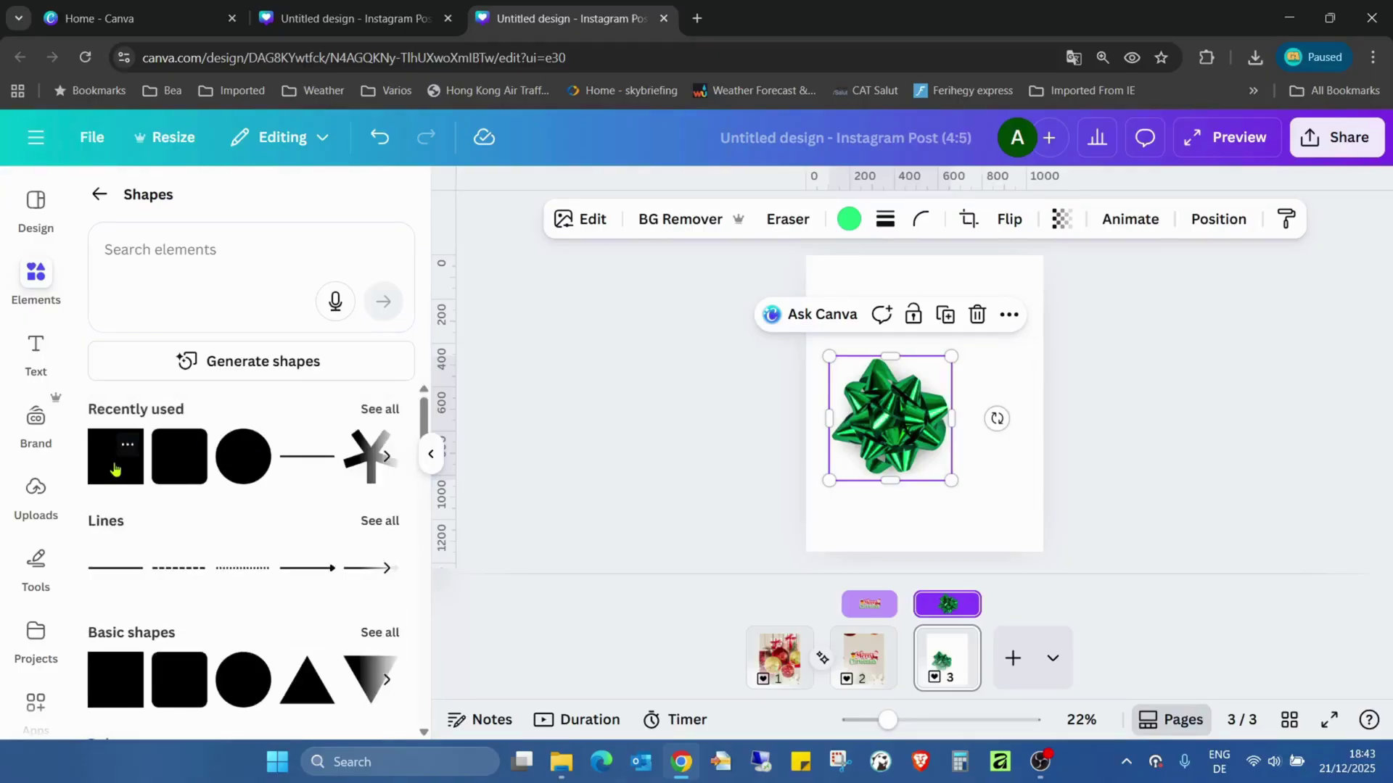
{"action": "left_click_drag", "start_coordinate": [927, 398], "coordinate": [978, 412]}
{"action": "left_click_drag", "start_coordinate": [888, 721], "coordinate": [926, 720]}
{"action": "left_click_drag", "start_coordinate": [1054, 341], "coordinate": [1063, 454]}
{"action": "left_click_drag", "start_coordinate": [1071, 507], "coordinate": [1049, 418]}
{"action": "left_click", "coordinate": [1085, 381]}
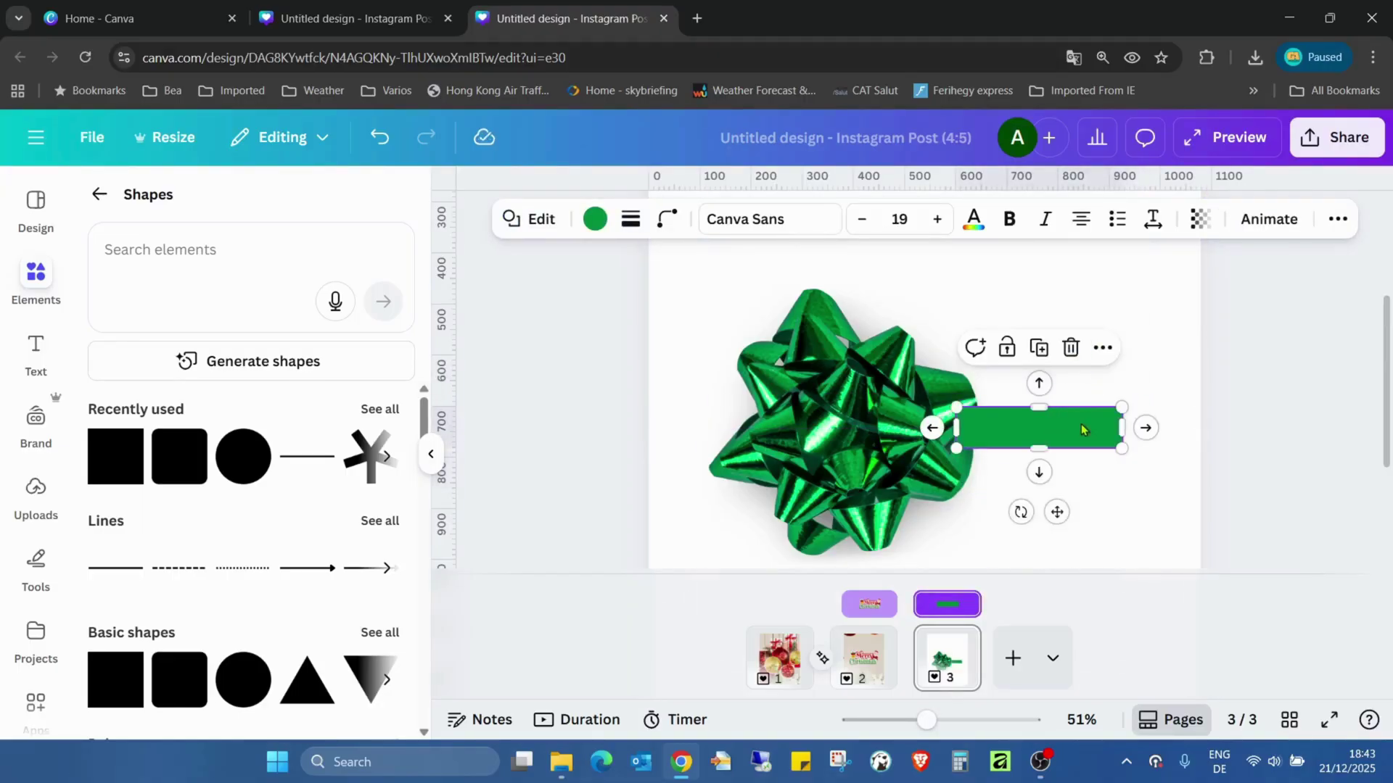
{"action": "left_click", "coordinate": [595, 219]}
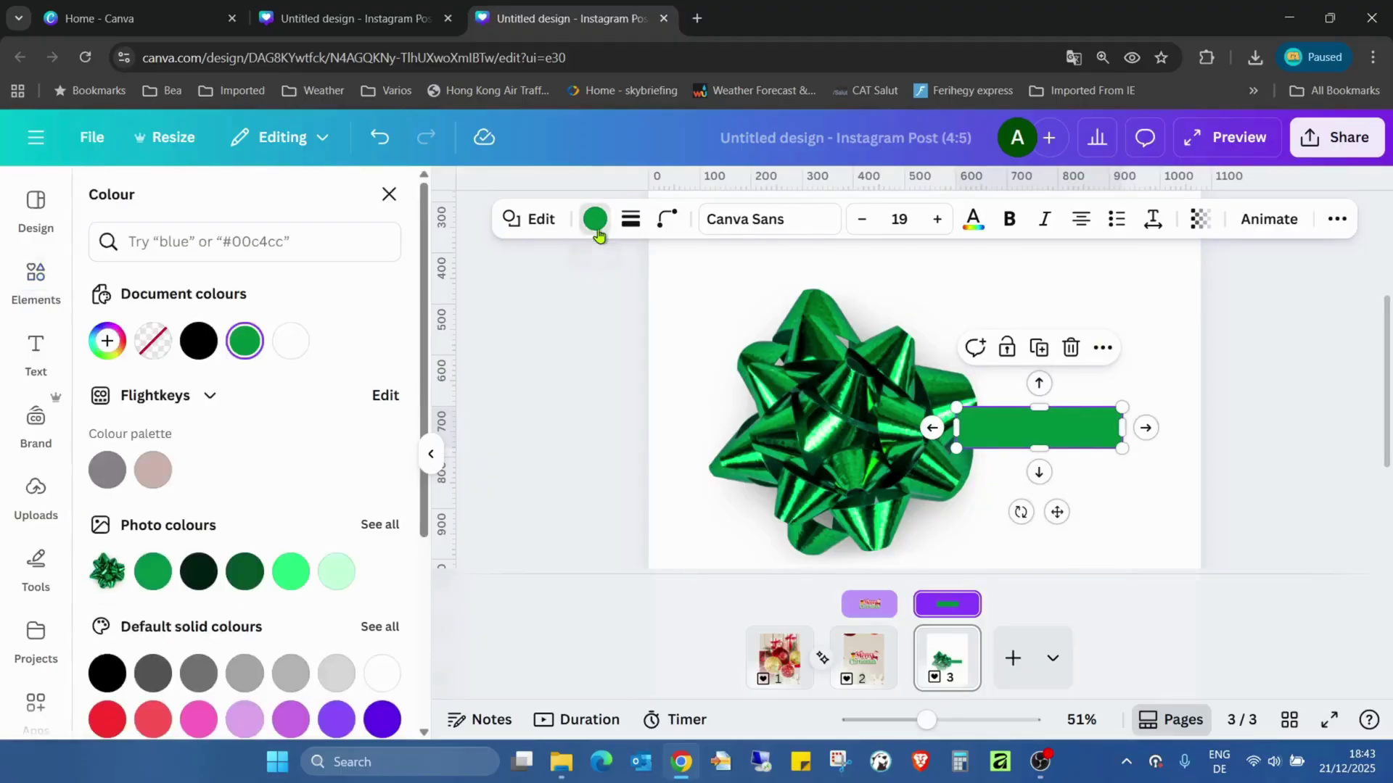
Remove the bar's green fill and group the bow with the empty text box
{"action": "left_click", "coordinate": [154, 350]}
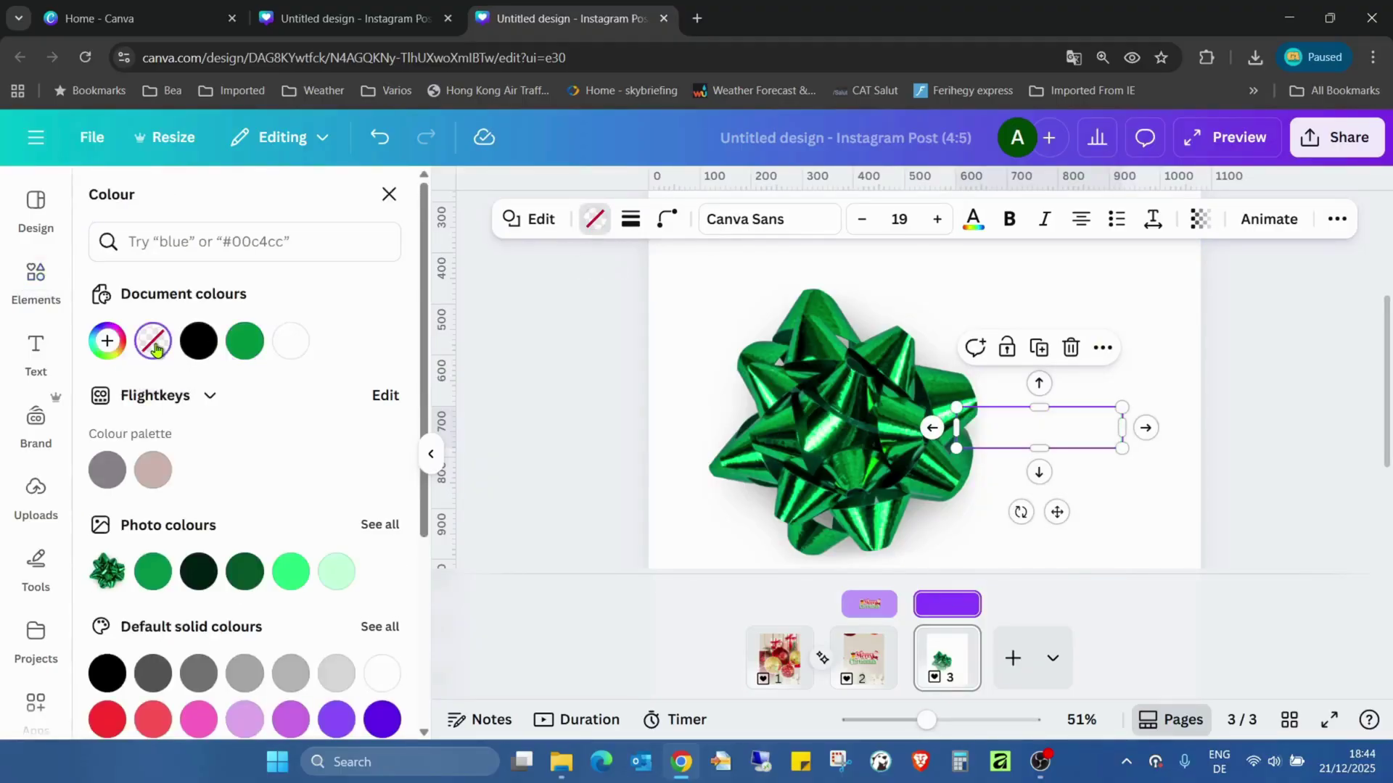
{"action": "left_click", "coordinate": [1137, 302]}
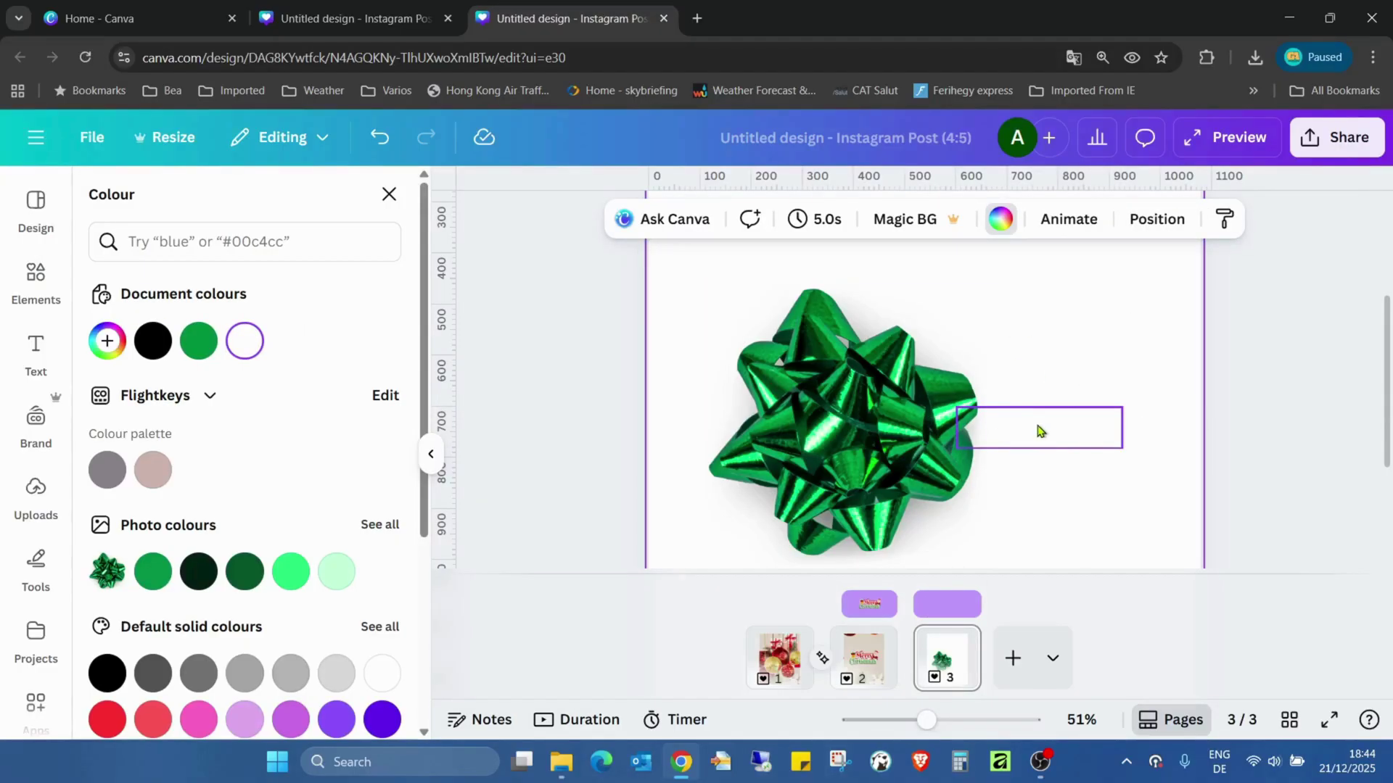
{"action": "left_click_drag", "start_coordinate": [682, 279], "coordinate": [1144, 511]}
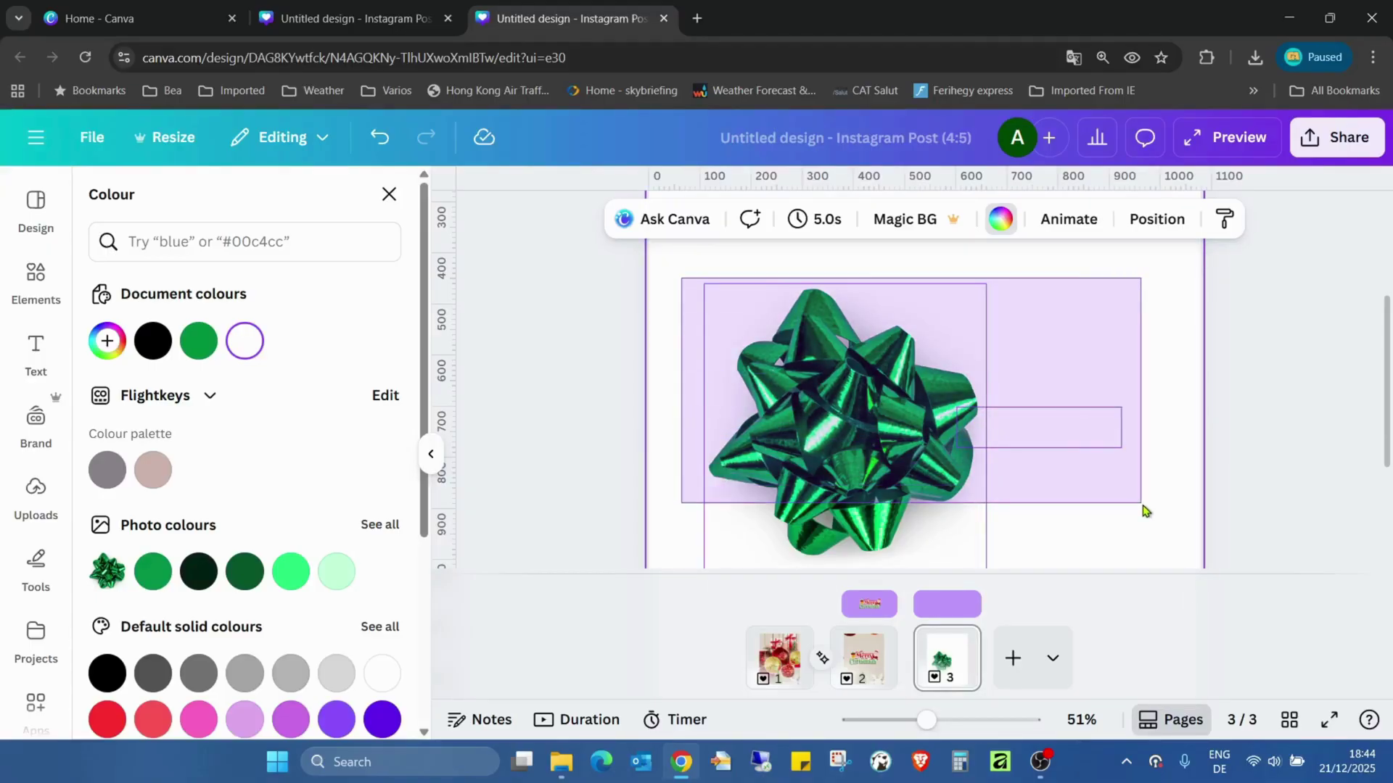
{"action": "left_click_drag", "start_coordinate": [1143, 510], "coordinate": [1141, 512]}
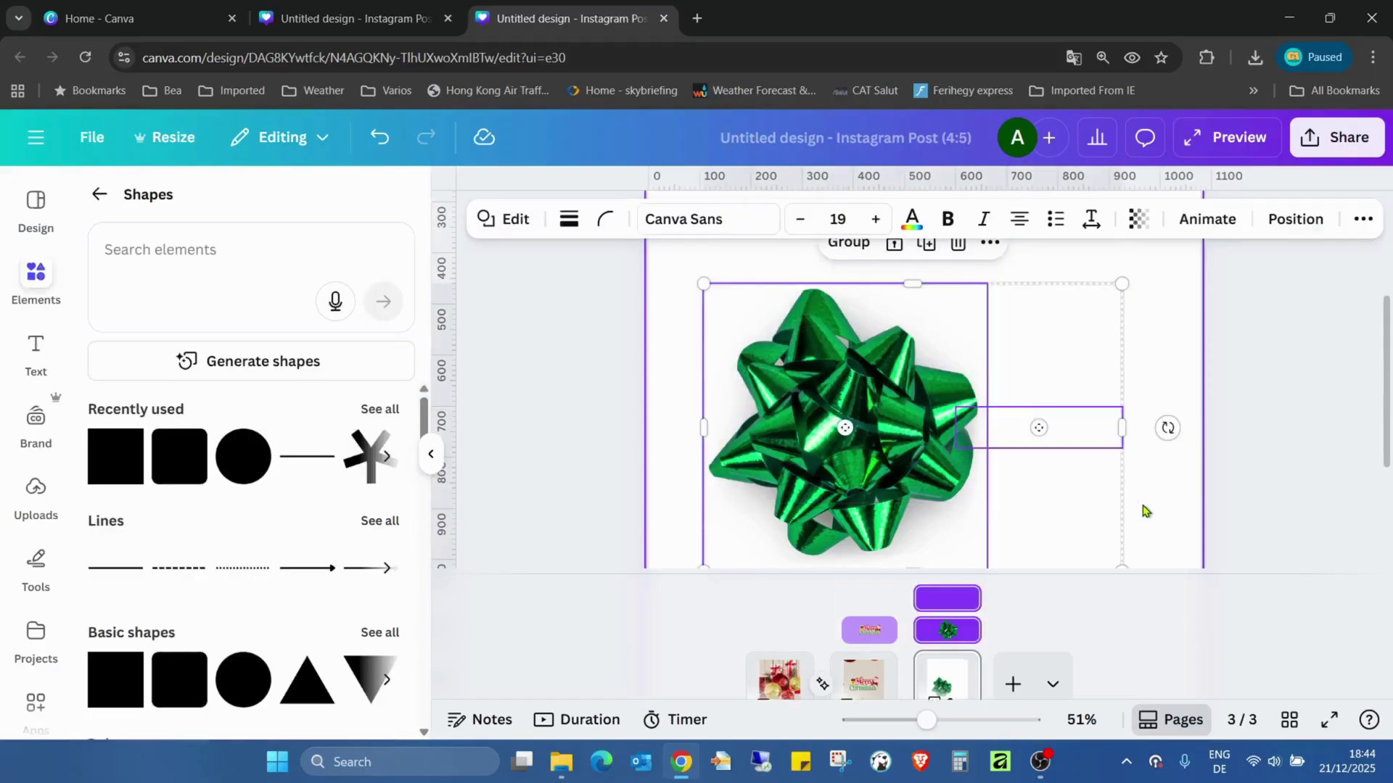
{"action": "left_click", "coordinate": [841, 250]}
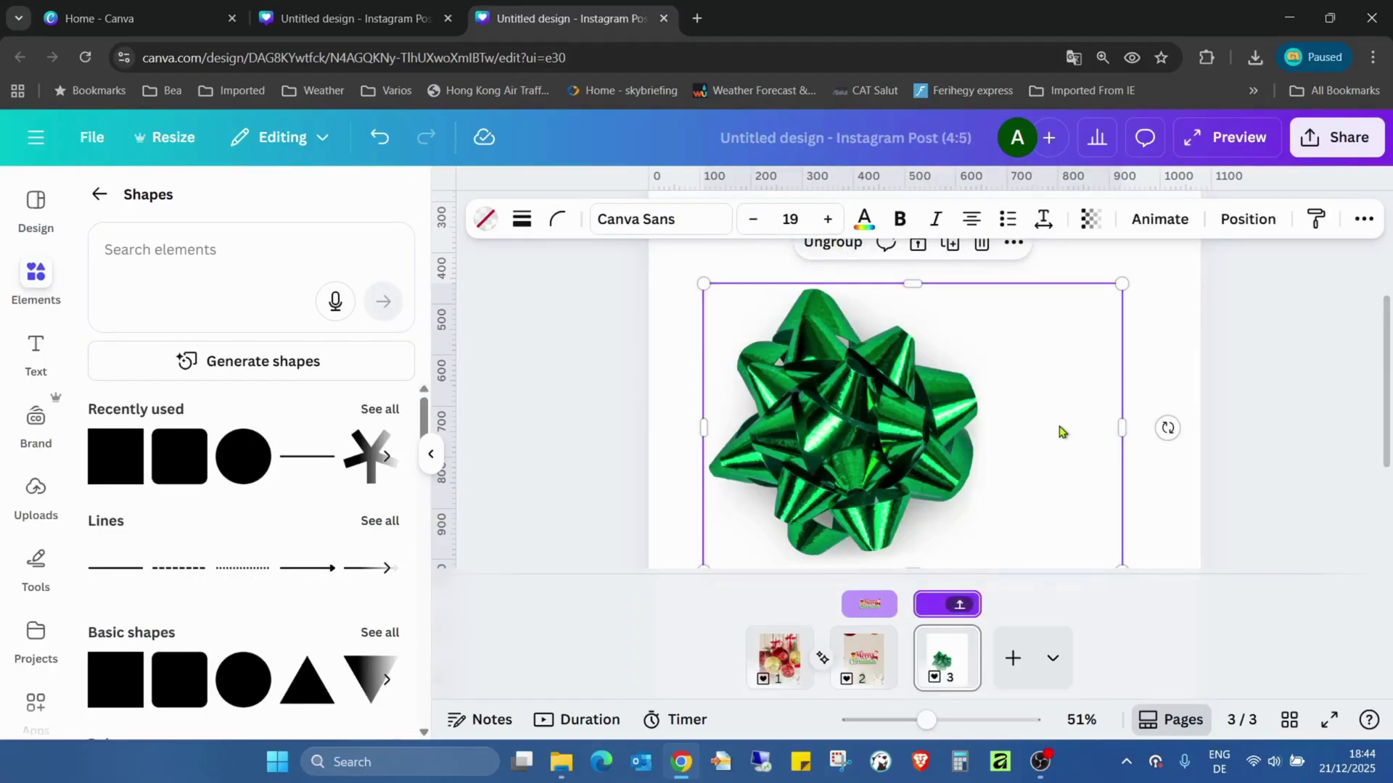
Check the group's parts by selecting the bow and the text box inside it
{"action": "left_click", "coordinate": [1229, 313]}
{"action": "left_click", "coordinate": [916, 419]}
{"action": "left_click", "coordinate": [915, 419]}
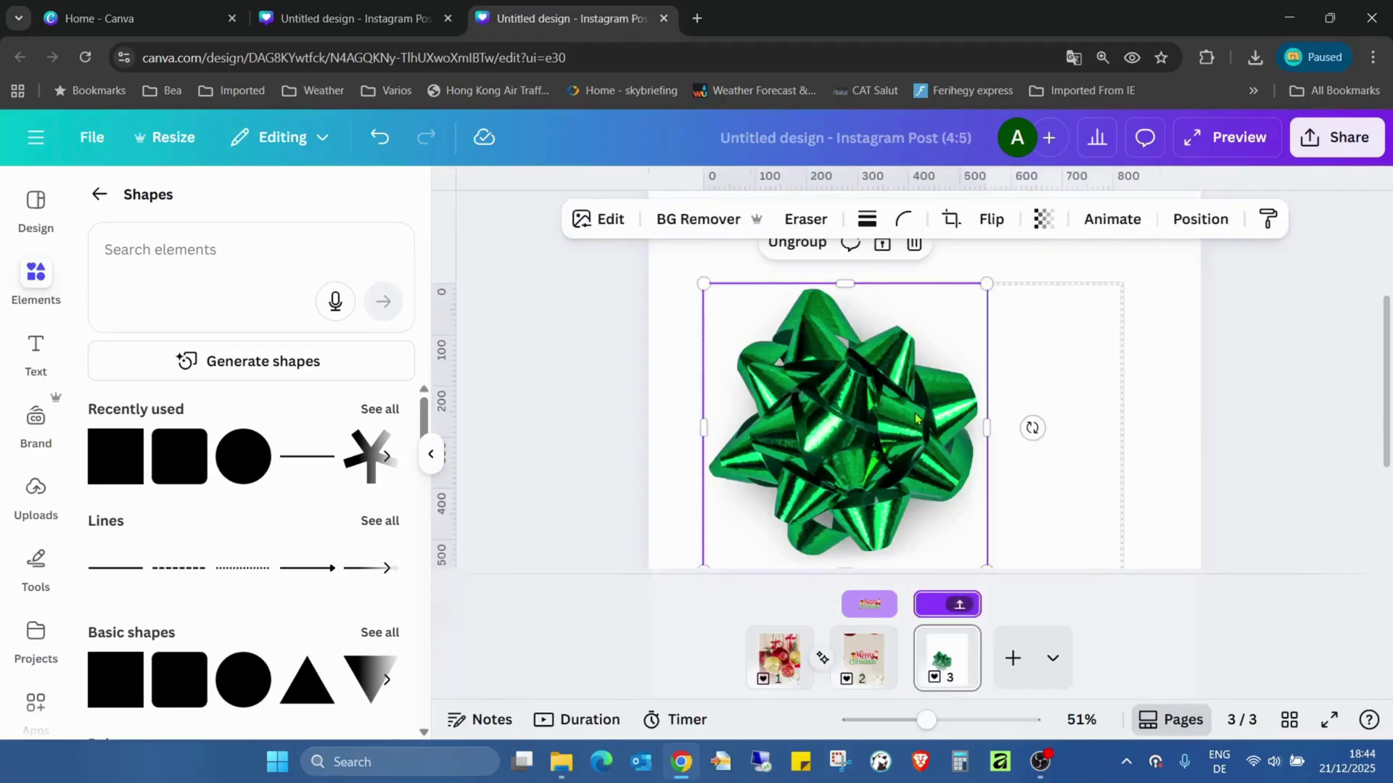
{"action": "left_click", "coordinate": [1060, 373]}
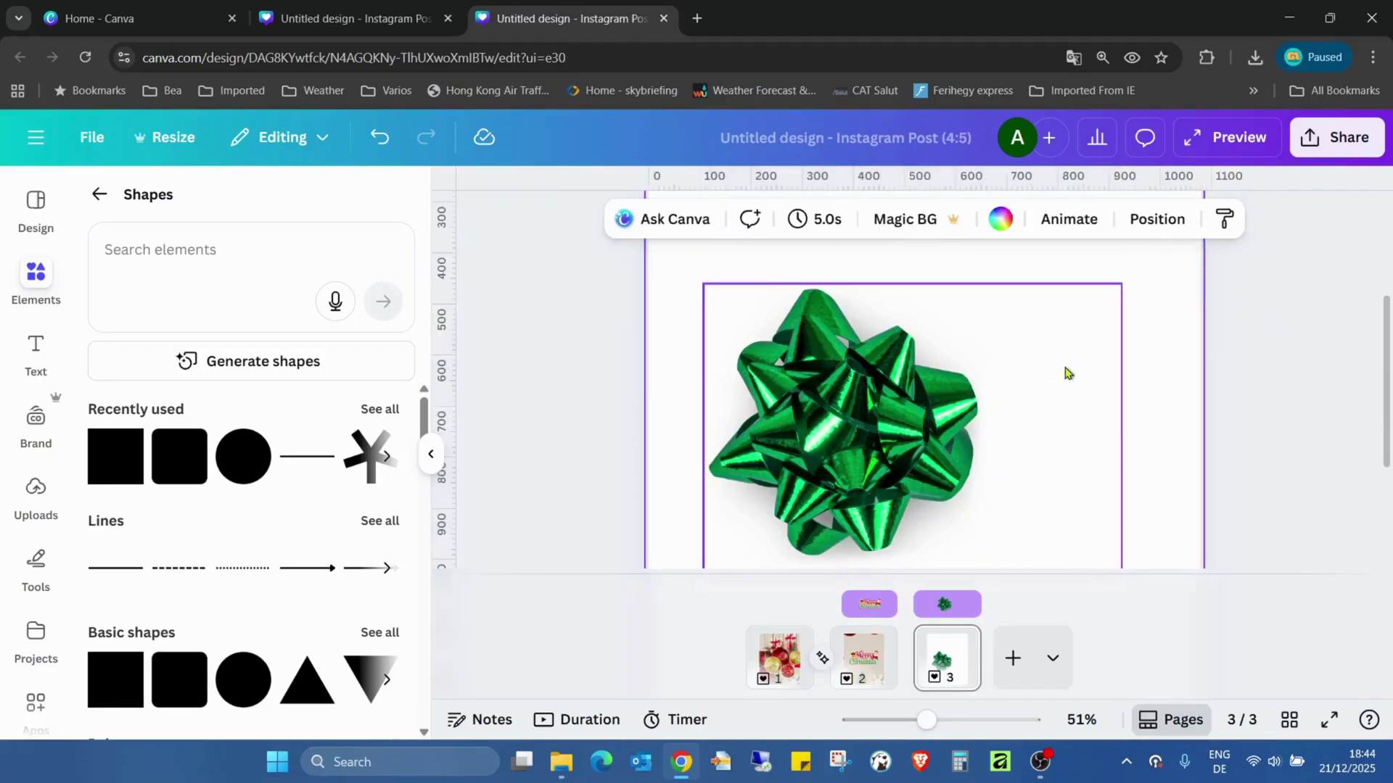
{"action": "left_click", "coordinate": [1025, 367]}
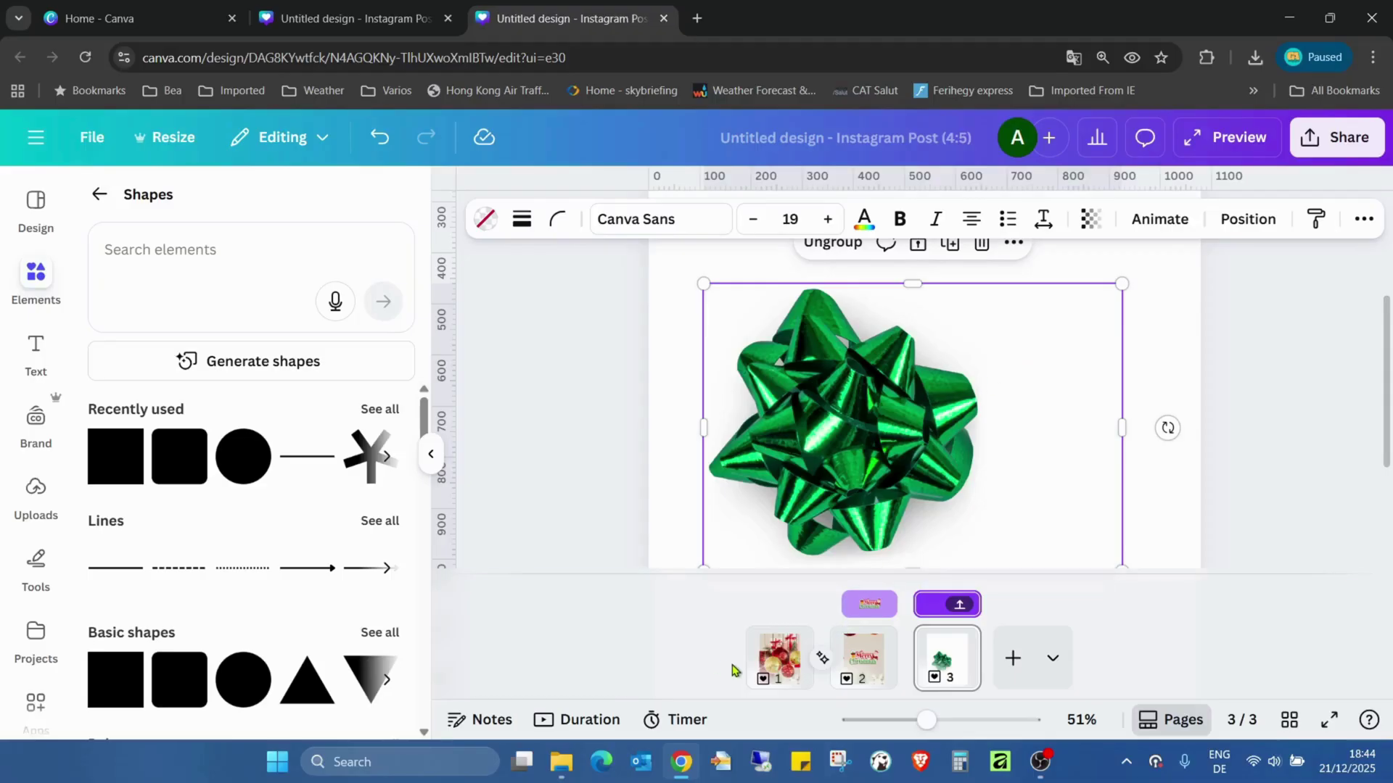
Paste the bow group over page 1's ornaments, enlarge it, and copy the enlarged group
{"action": "left_click", "coordinate": [777, 657]}
{"action": "left_click", "coordinate": [889, 394]}
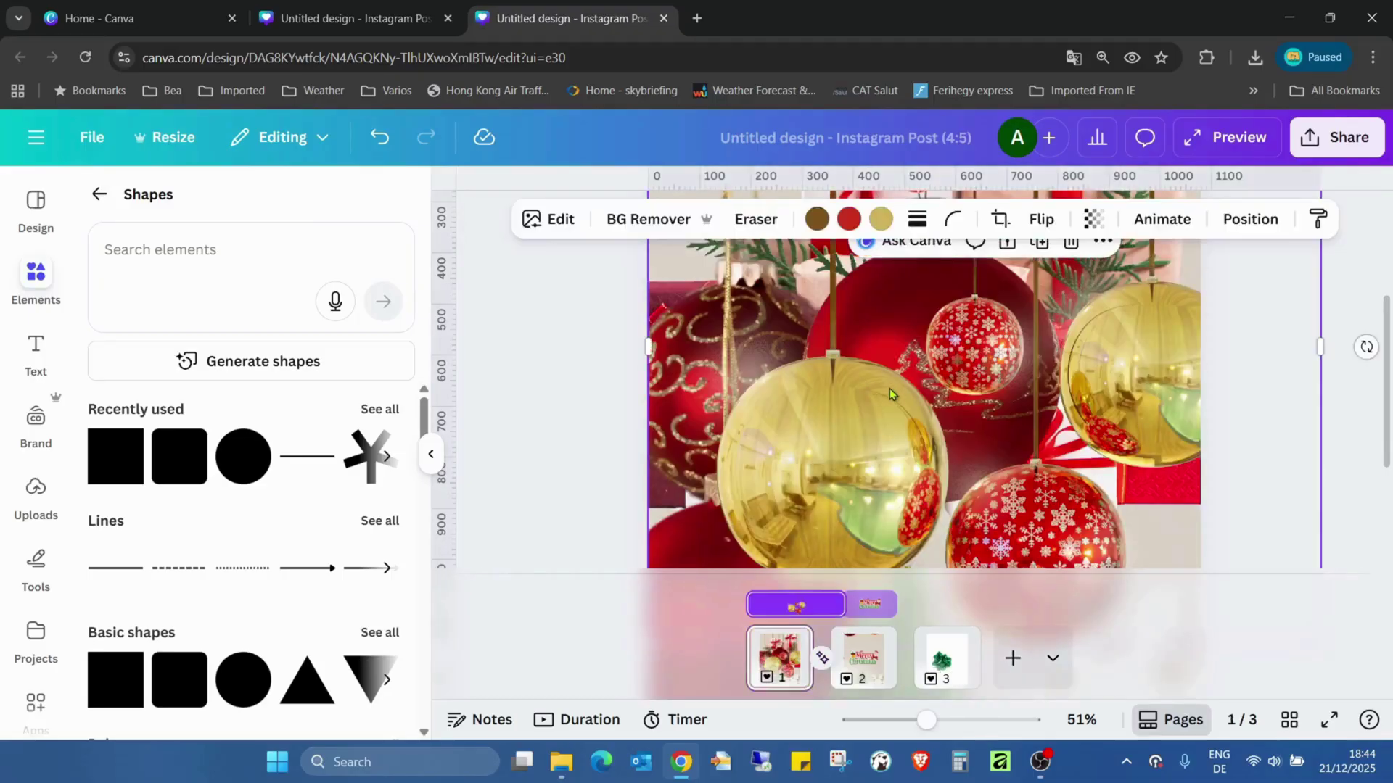
{"action": "left_click_drag", "start_coordinate": [921, 719], "coordinate": [891, 720]}
{"action": "key", "text": "ctrl+v"}
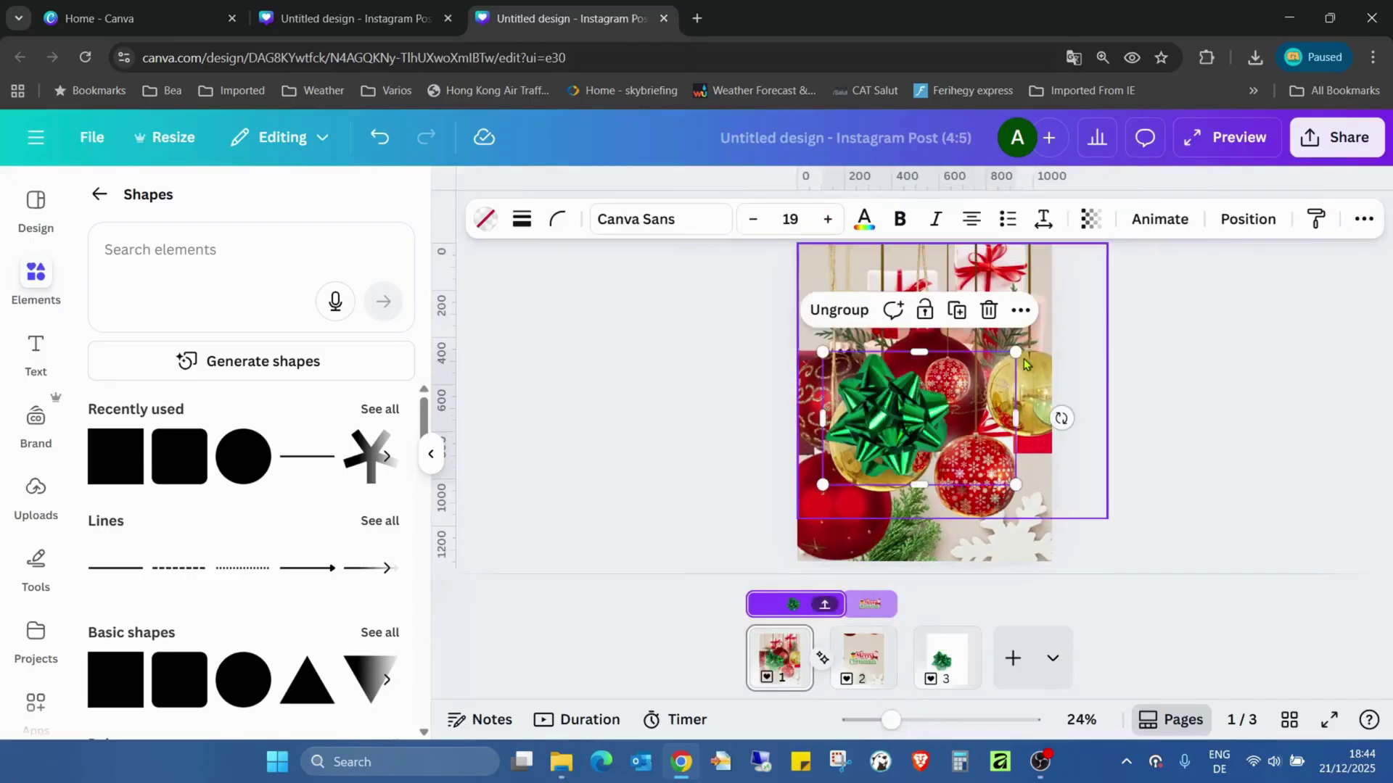
{"action": "left_click_drag", "start_coordinate": [1015, 352], "coordinate": [959, 362]}
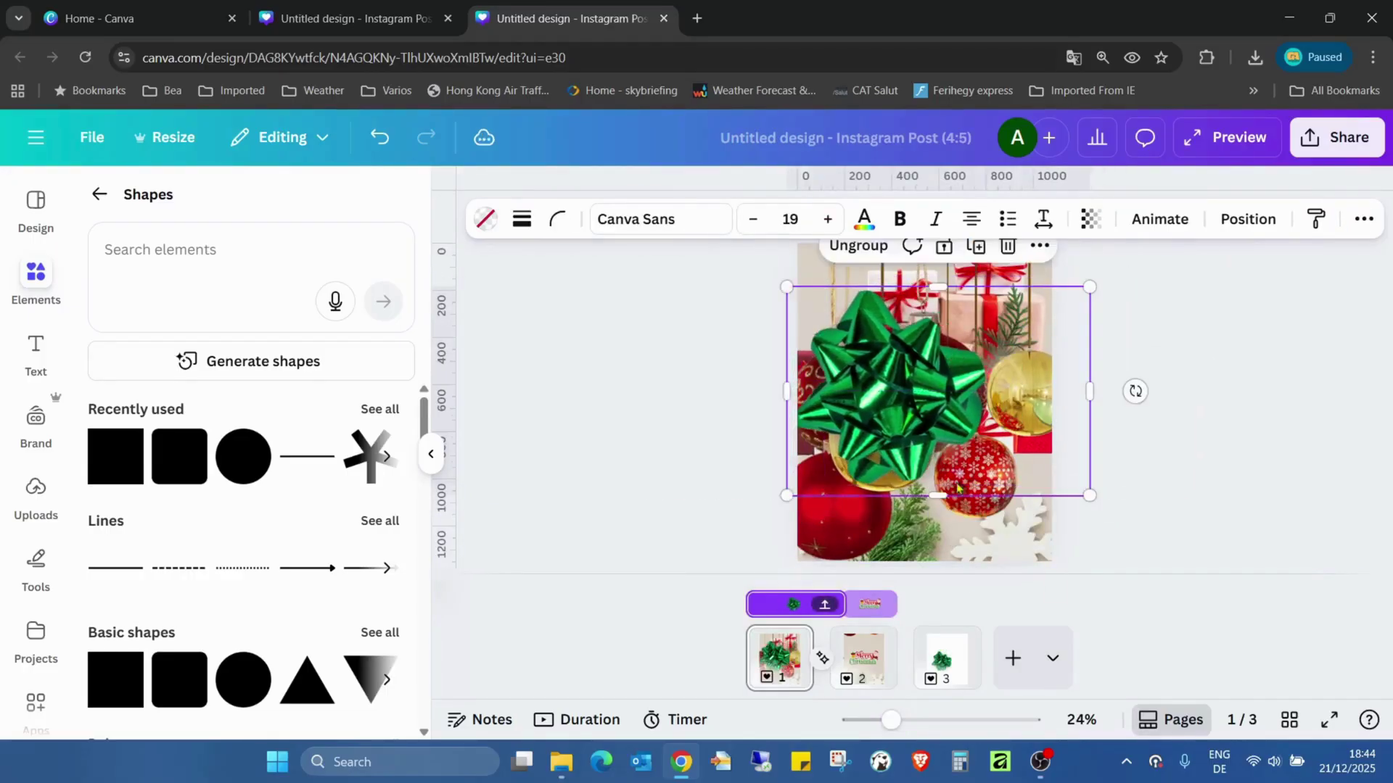
{"action": "left_click", "coordinate": [919, 418]}
{"action": "left_click", "coordinate": [1246, 396]}
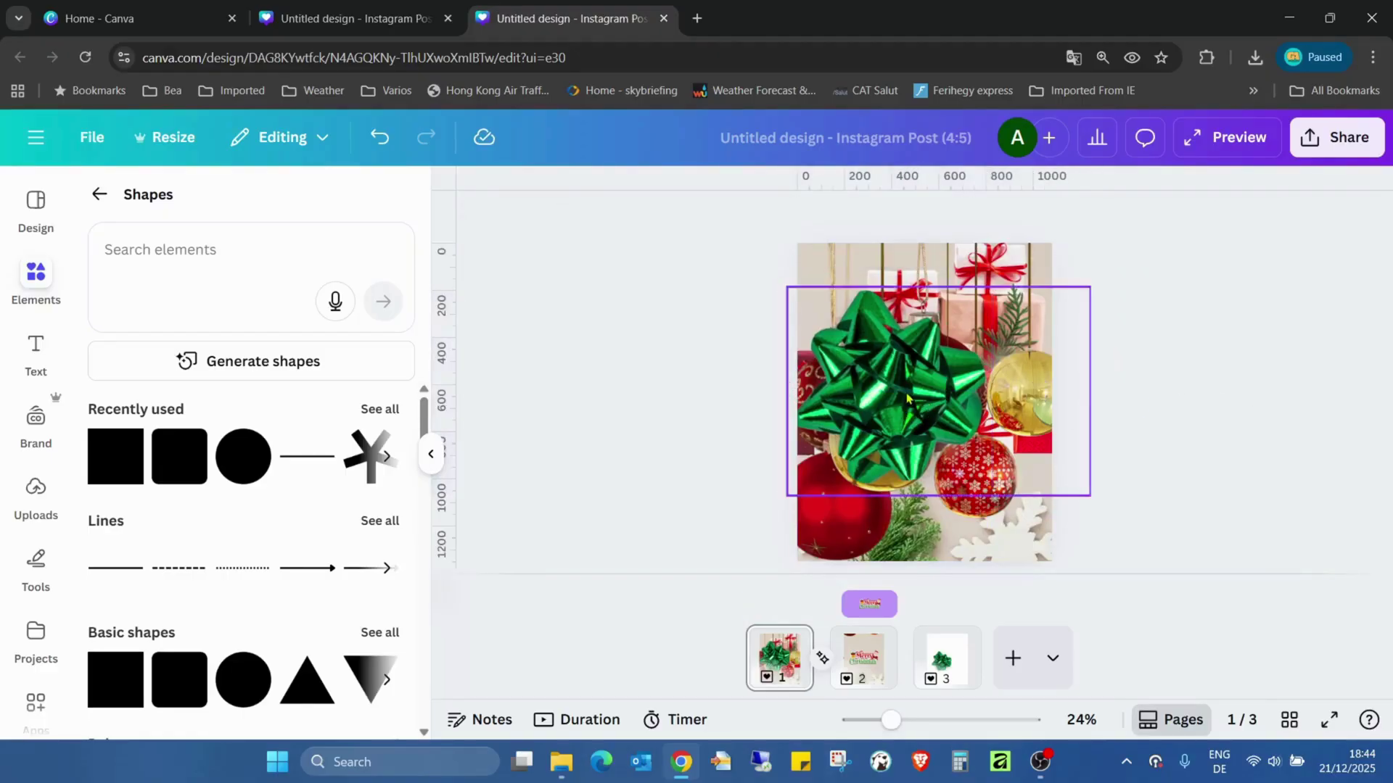
{"action": "left_click", "coordinate": [907, 397]}
{"action": "key", "text": "ctrl+c"}
Paste the bow group onto page 2 and move it off the left edge
{"action": "left_click", "coordinate": [862, 679]}
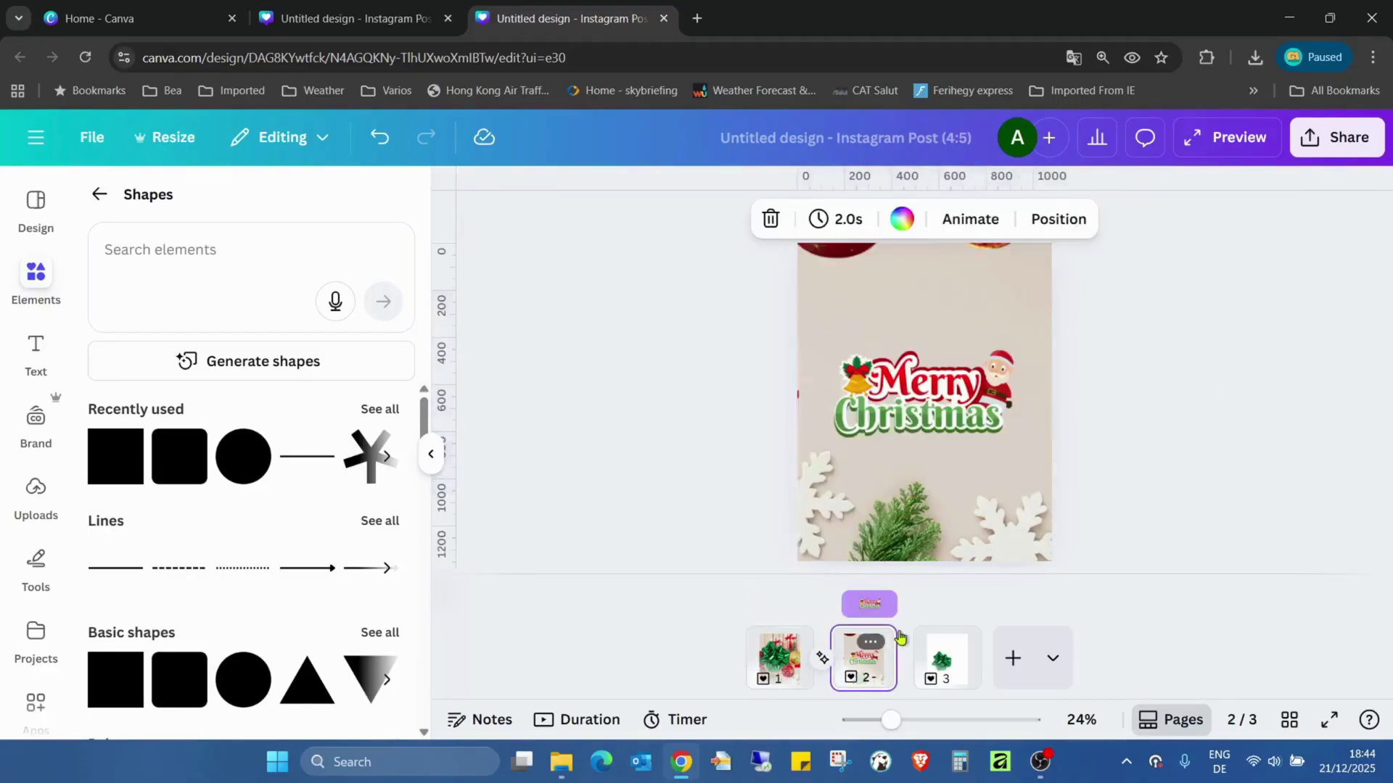
{"action": "key", "text": "ctrl+v"}
{"action": "left_click_drag", "start_coordinate": [955, 397], "coordinate": [684, 399]}
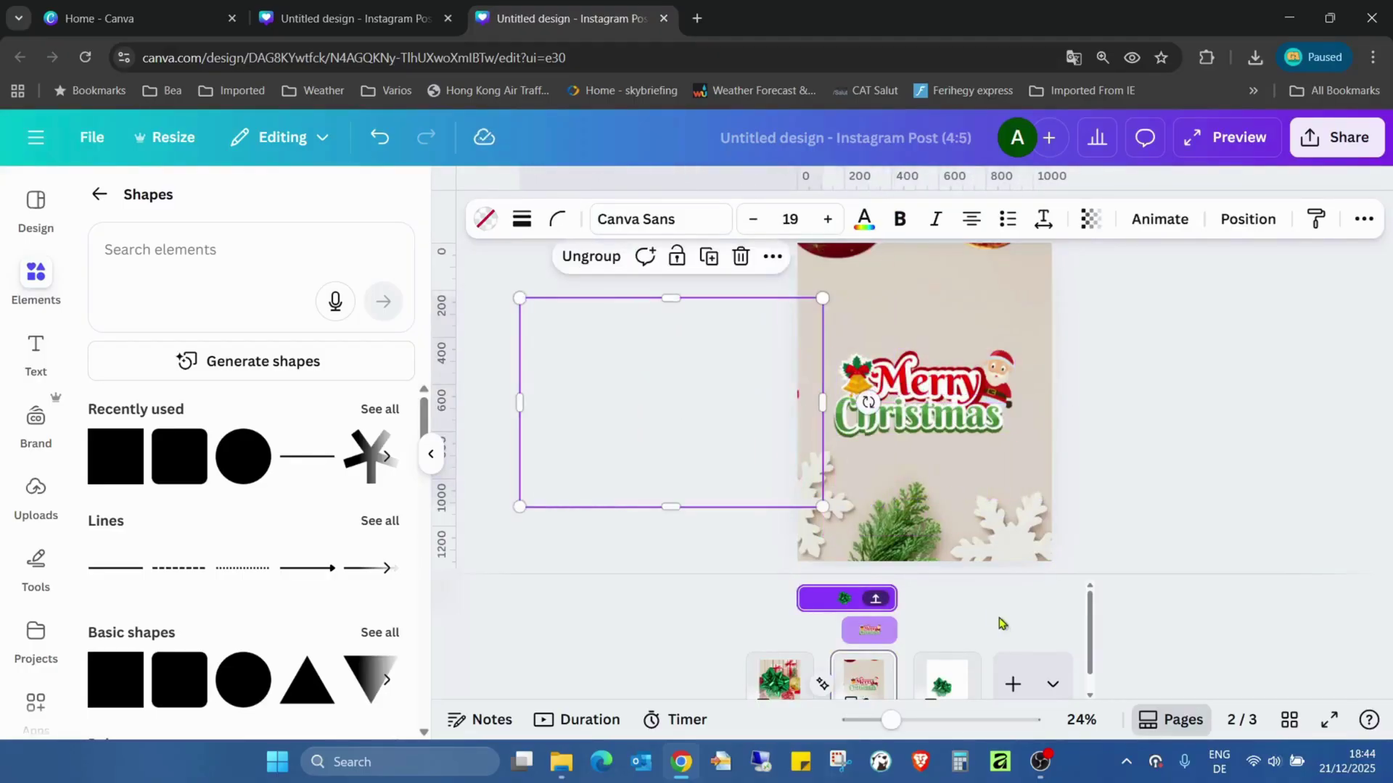
Delete page 3 and preview the design full screen
{"action": "left_click", "coordinate": [950, 679]}
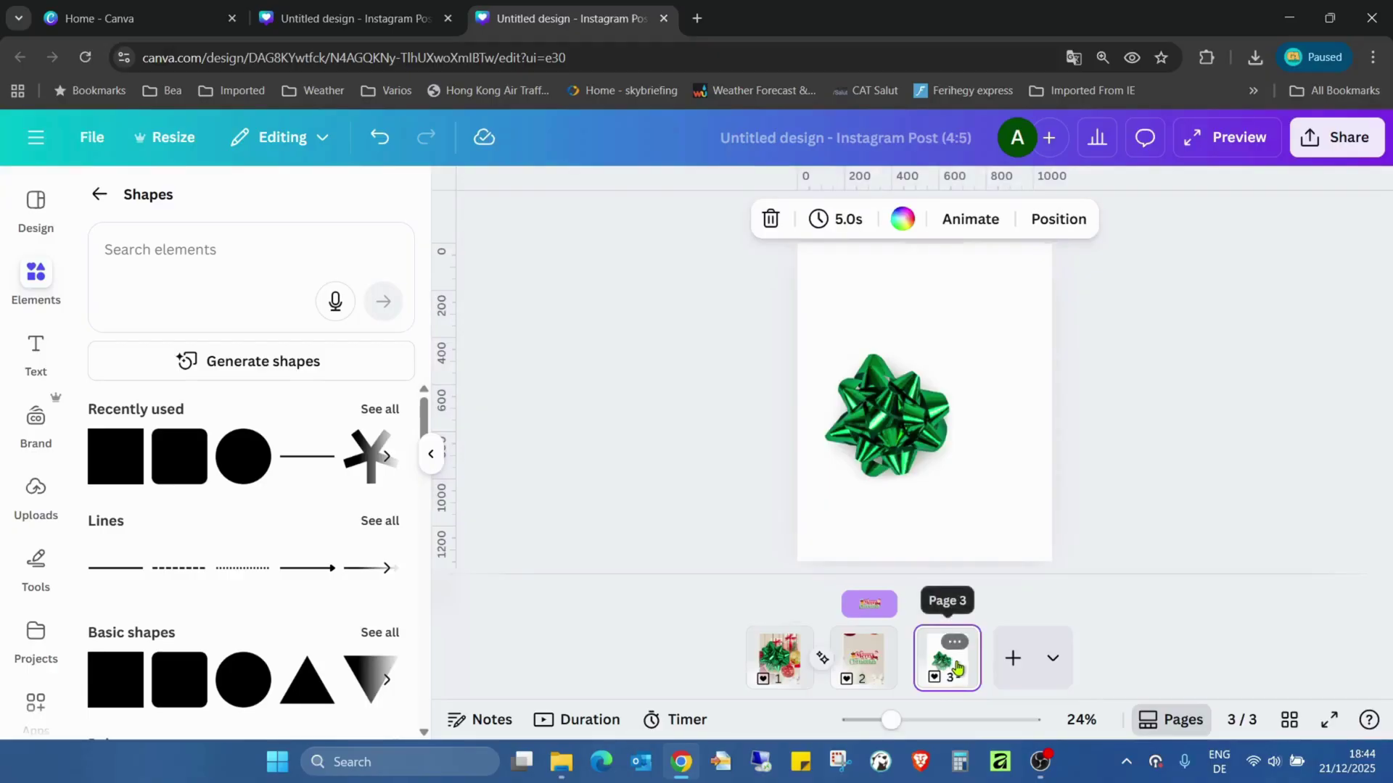
{"action": "key", "text": "Delete"}
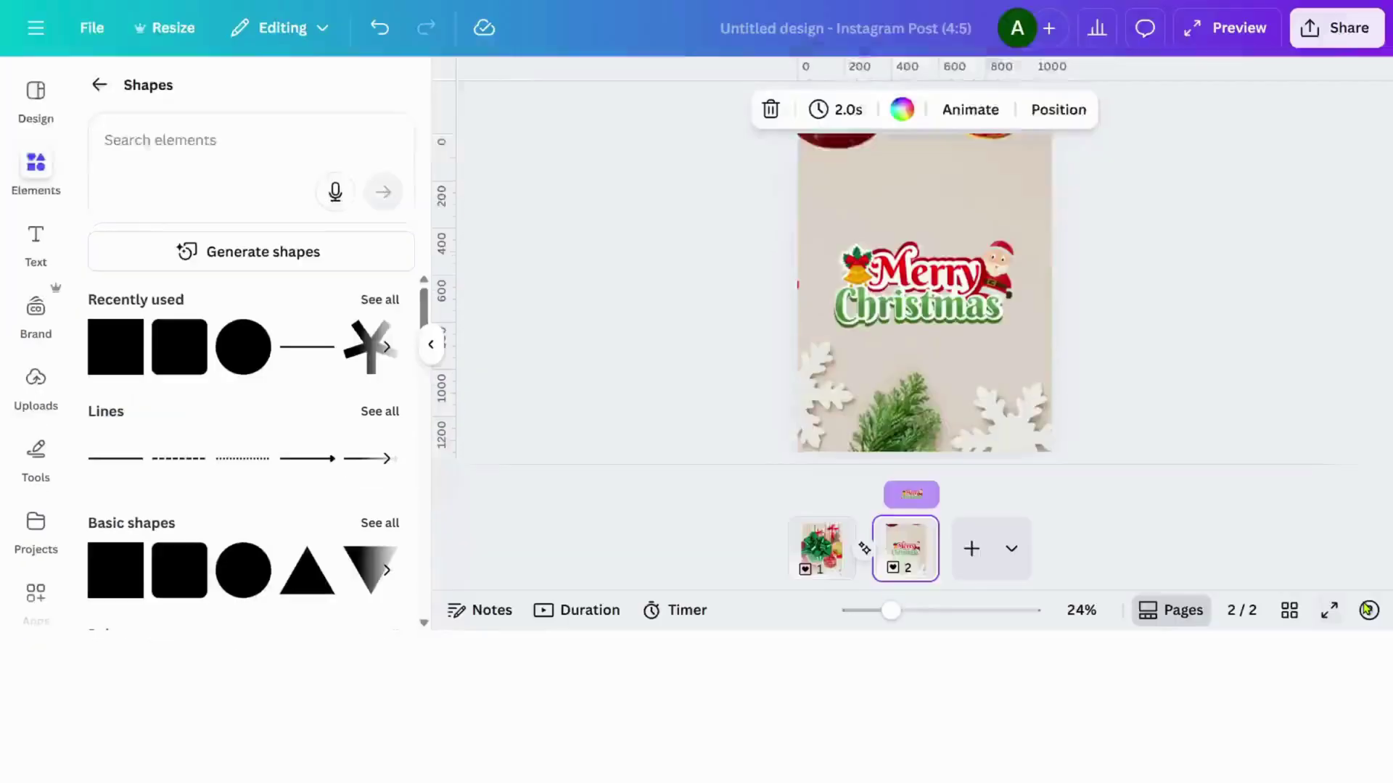
{"action": "left_click", "coordinate": [1367, 610]}
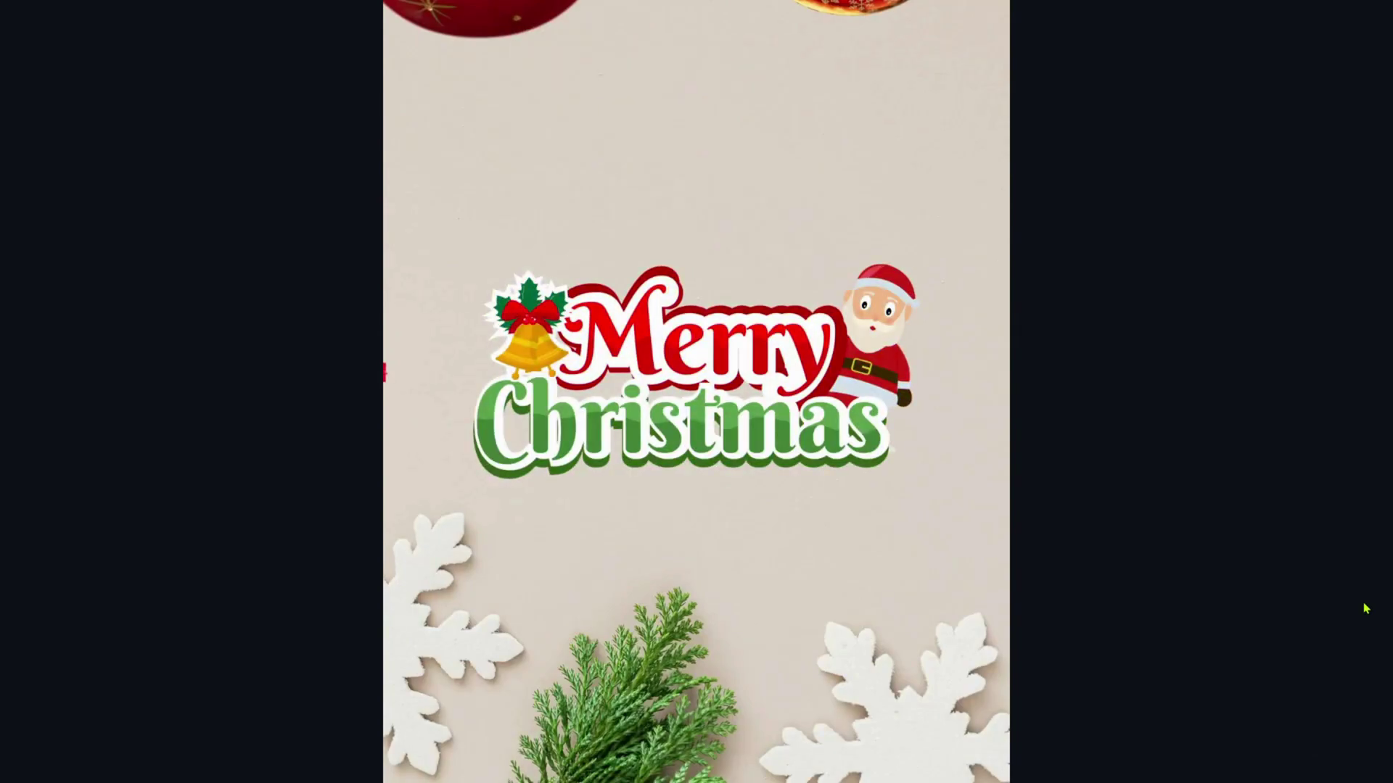
{"action": "key", "text": "Escape"}
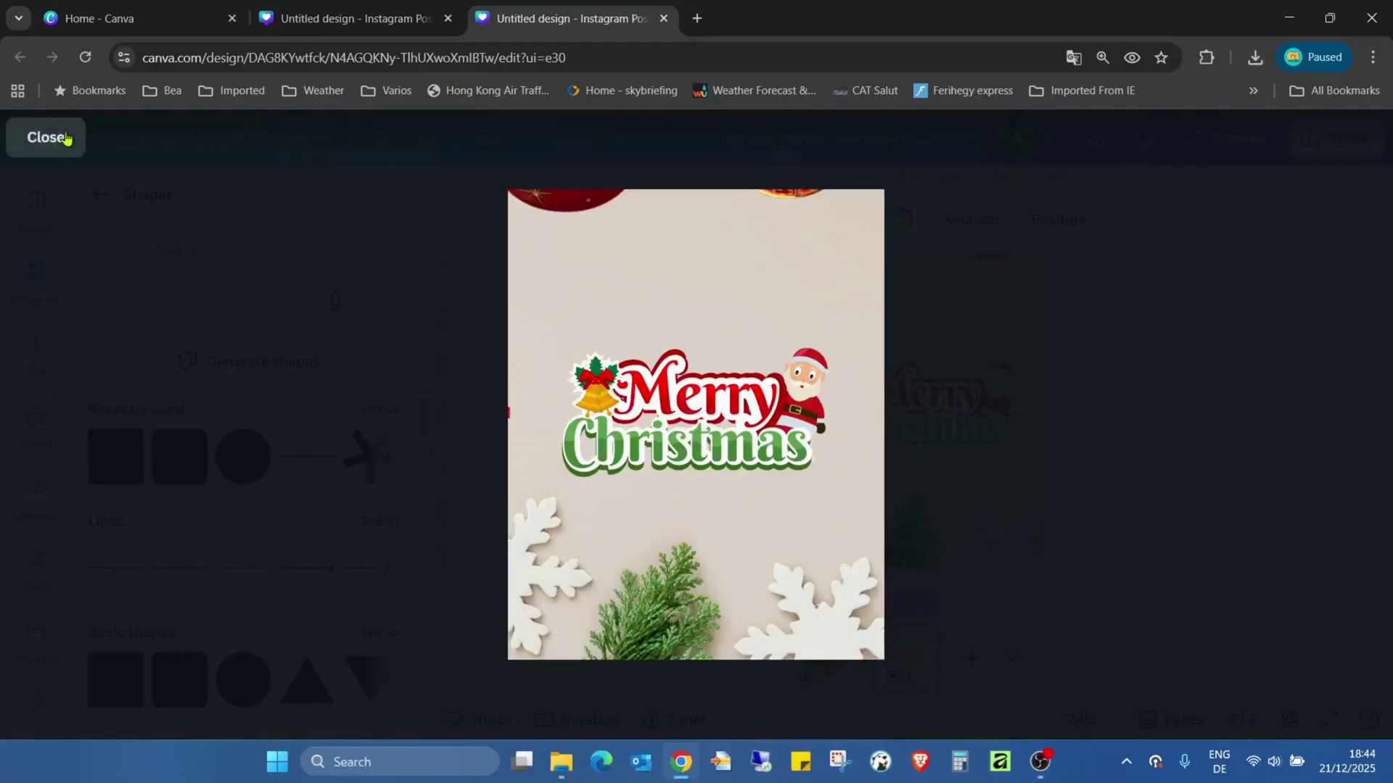
{"action": "left_click", "coordinate": [66, 138]}
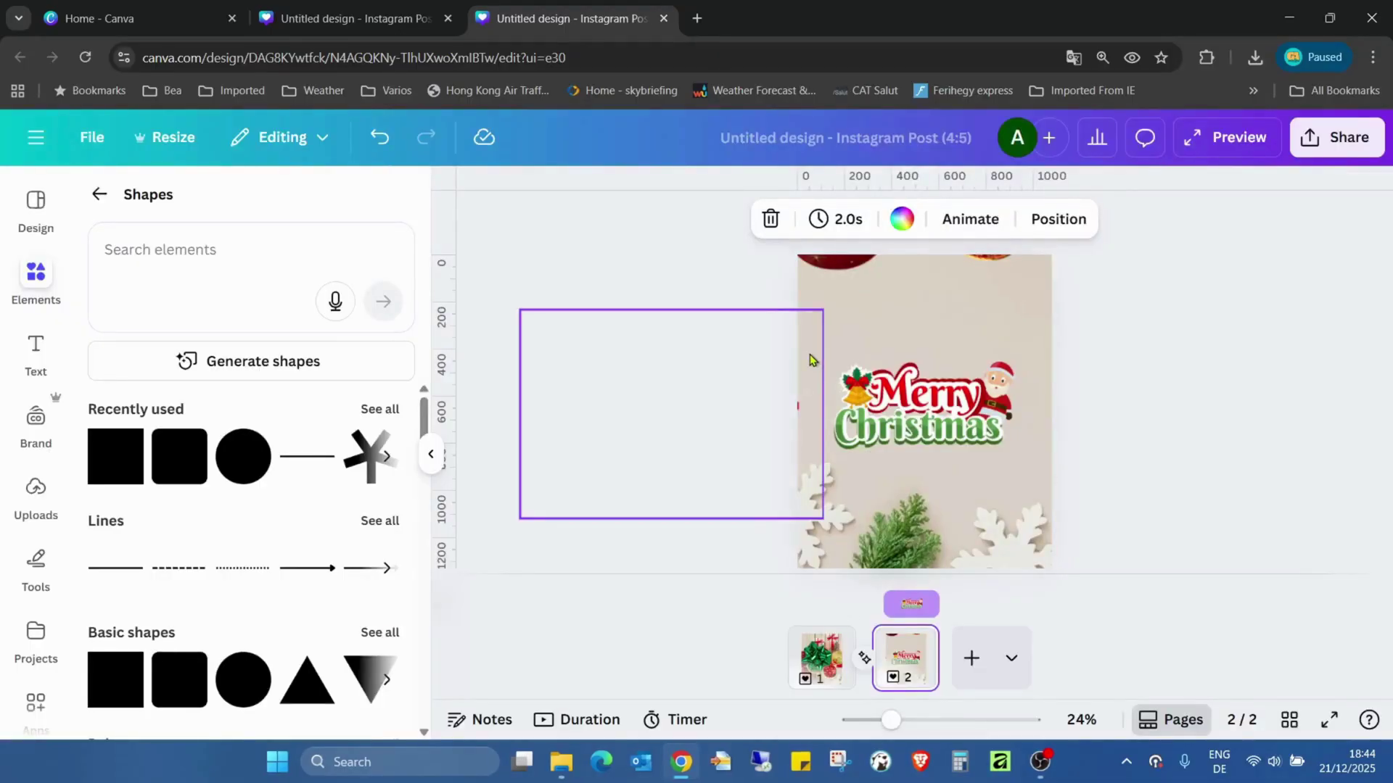
{"action": "mouse_move", "coordinate": [810, 359]}
{"action": "left_mouse_down"}
{"action": "mouse_move", "coordinate": [946, 353]}
{"action": "mouse_move", "coordinate": [811, 364]}
{"action": "left_mouse_up"}
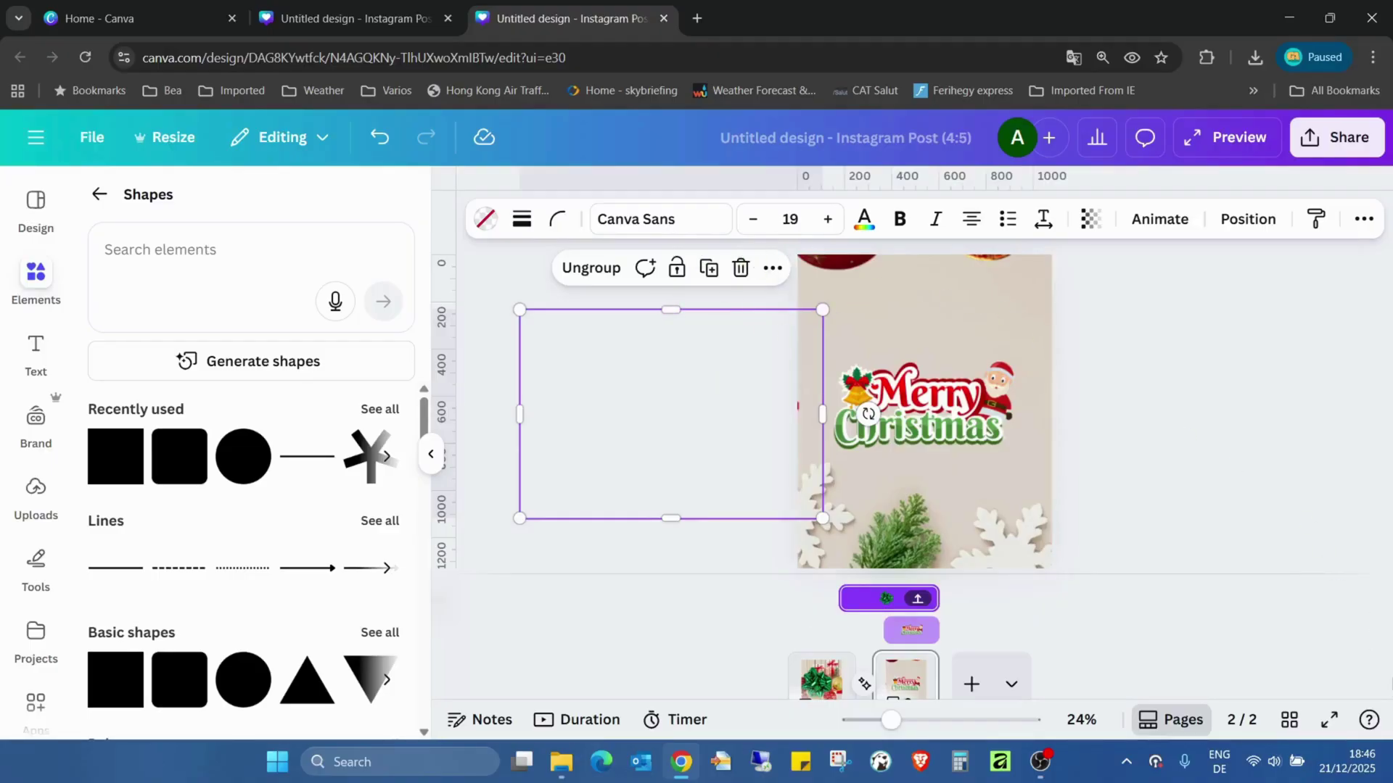
Preview the design full screen and return to editing
{"action": "left_click", "coordinate": [1329, 720]}
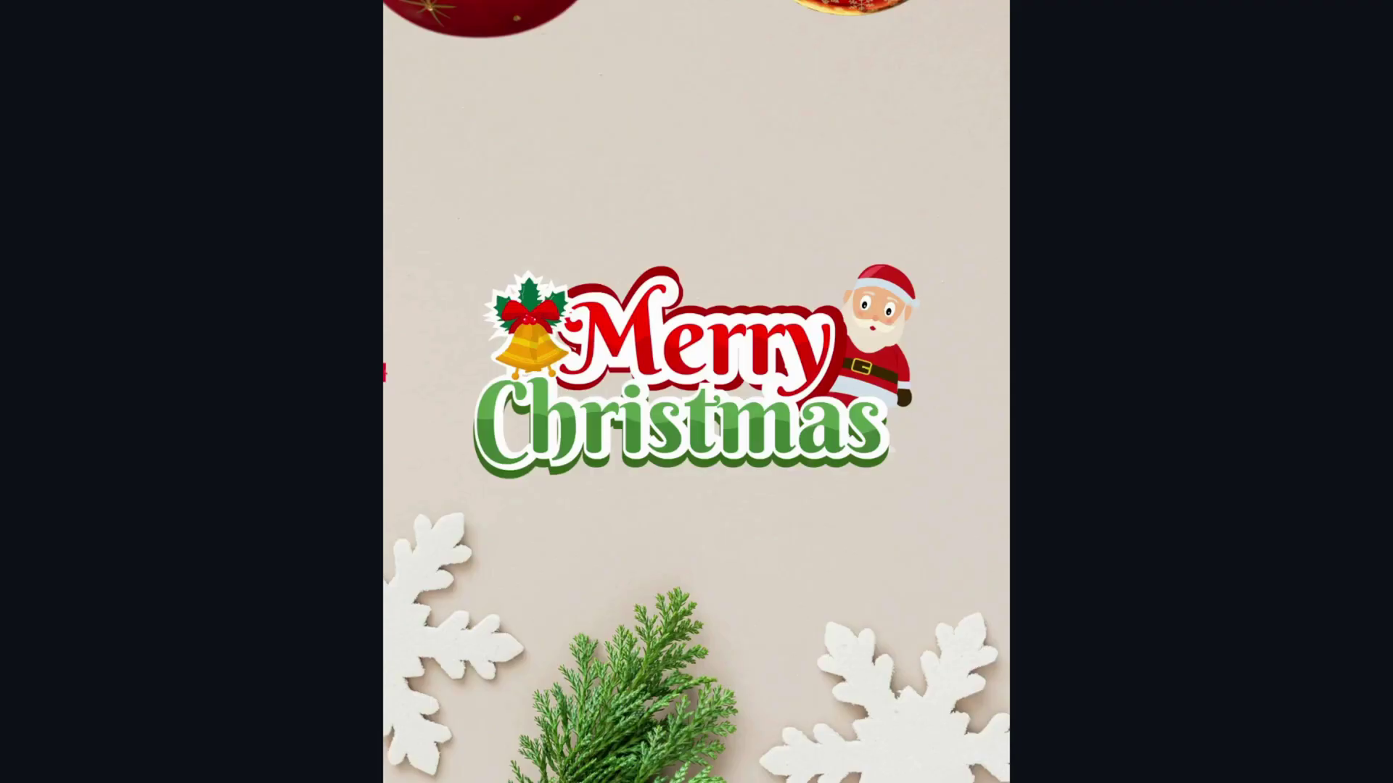
{"action": "key", "text": "Escape"}
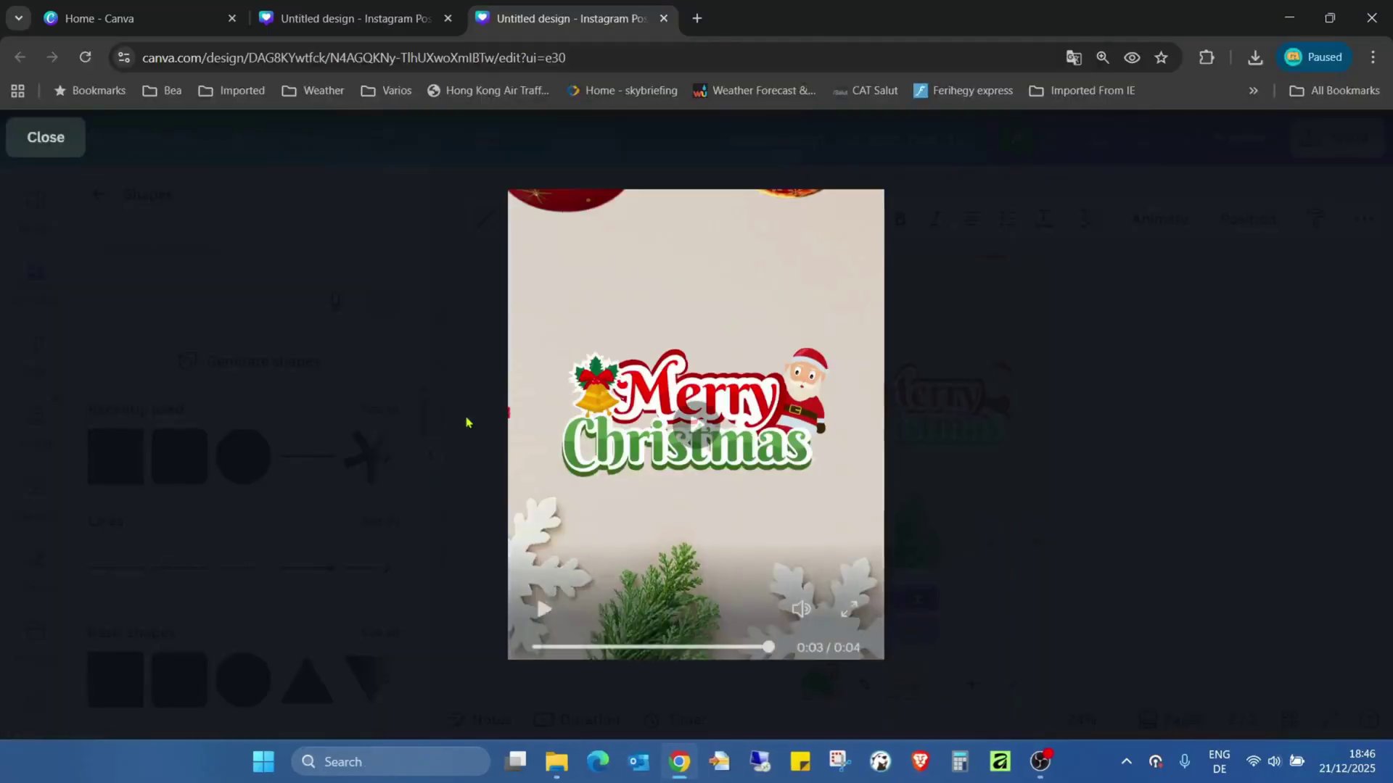
{"action": "left_click", "coordinate": [45, 143]}
Drag the bow group onto page 2's left edge, rotate it into a diamond, and present full screen
{"action": "left_click_drag", "start_coordinate": [695, 402], "coordinate": [862, 392]}
{"action": "left_click_drag", "start_coordinate": [1033, 410], "coordinate": [979, 553]}
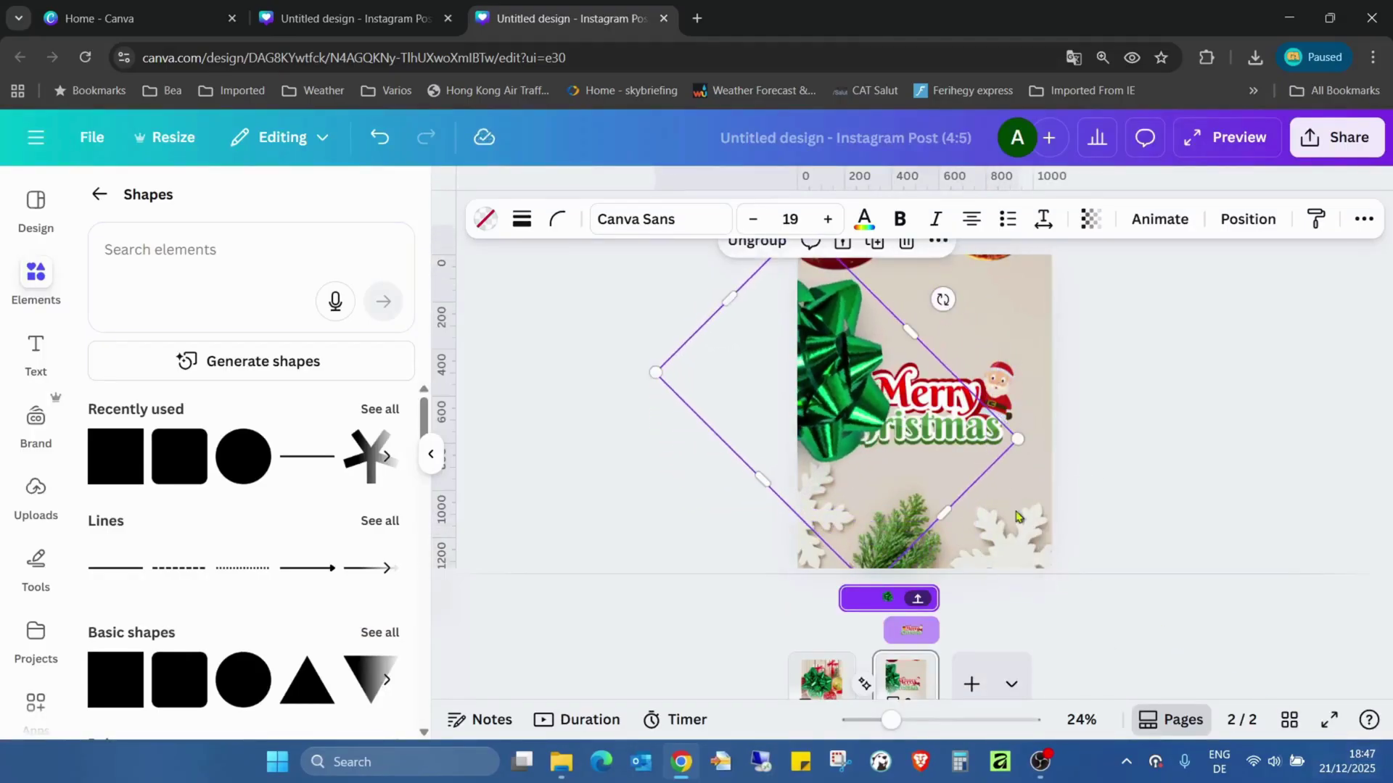
{"action": "left_click", "coordinate": [1328, 721]}
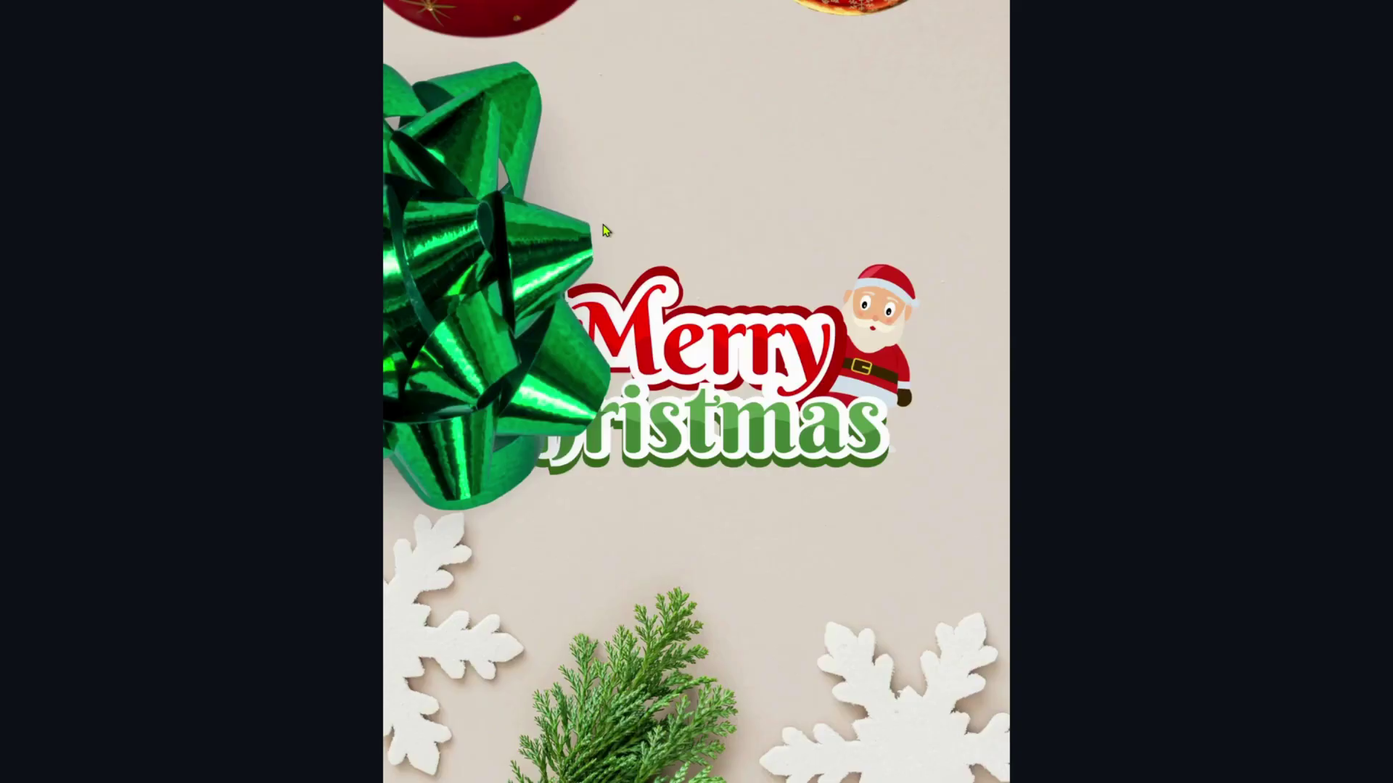
Move the rotated bow group up-left off page 2 and replay the post full screen from the start
{"action": "key", "text": "Escape"}
{"action": "left_click", "coordinate": [43, 138]}
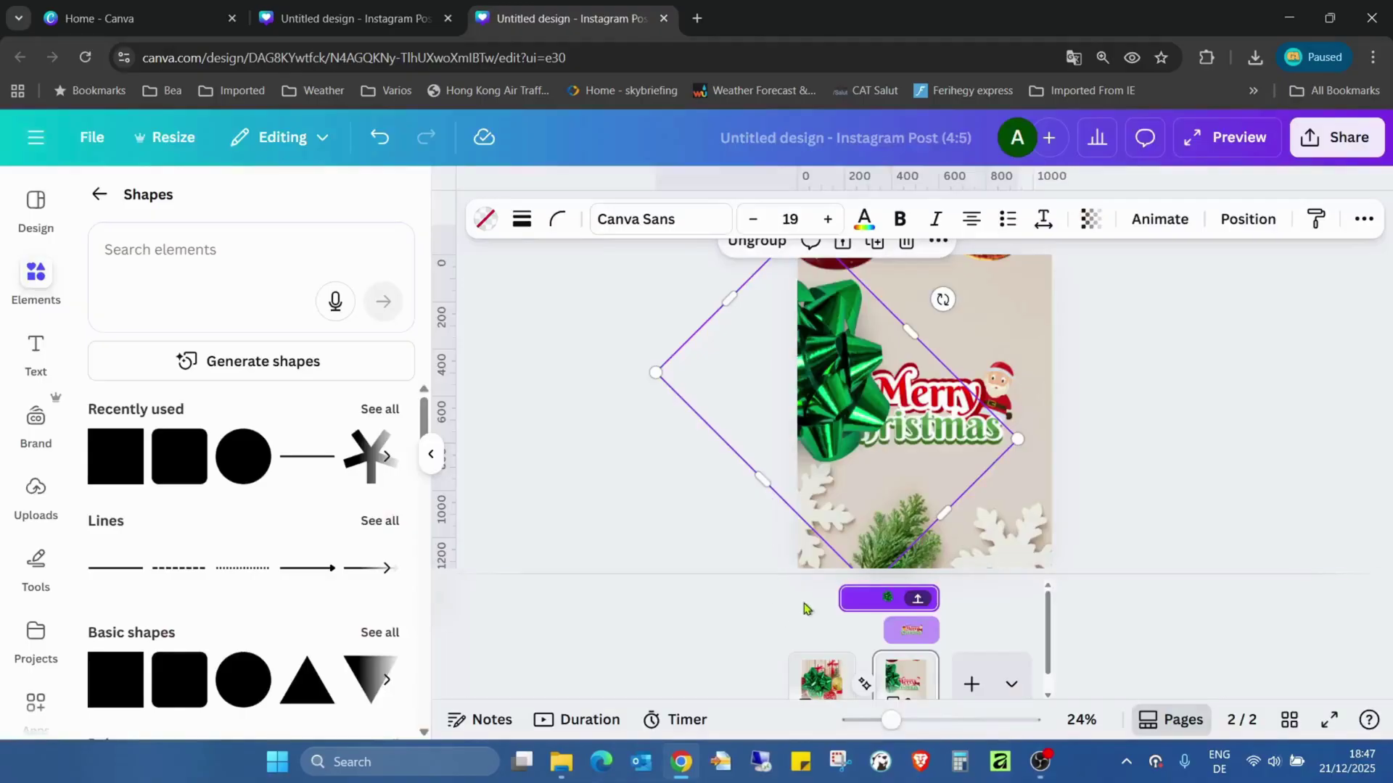
{"action": "left_click_drag", "start_coordinate": [840, 428], "coordinate": [657, 276]}
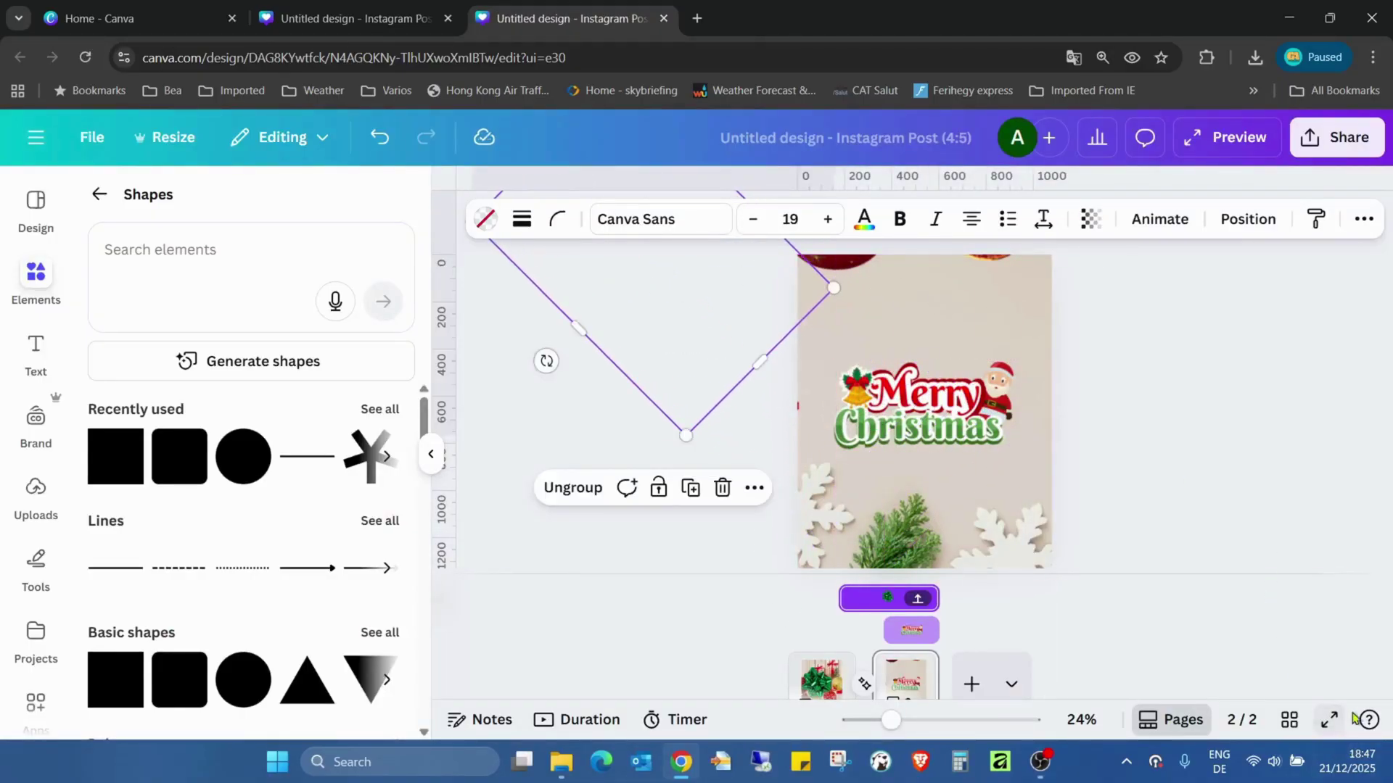
{"action": "left_click", "coordinate": [1329, 720]}
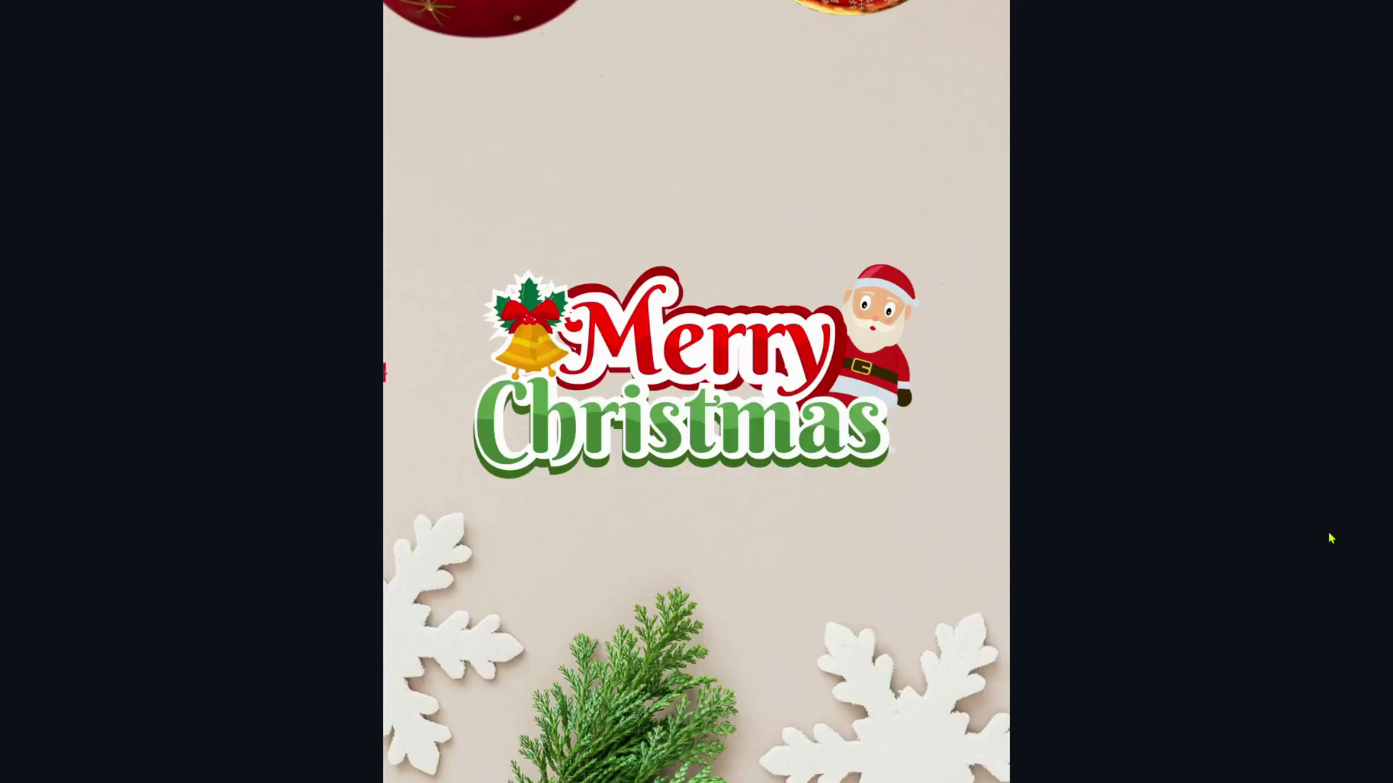
{"action": "left_click", "coordinate": [804, 489]}
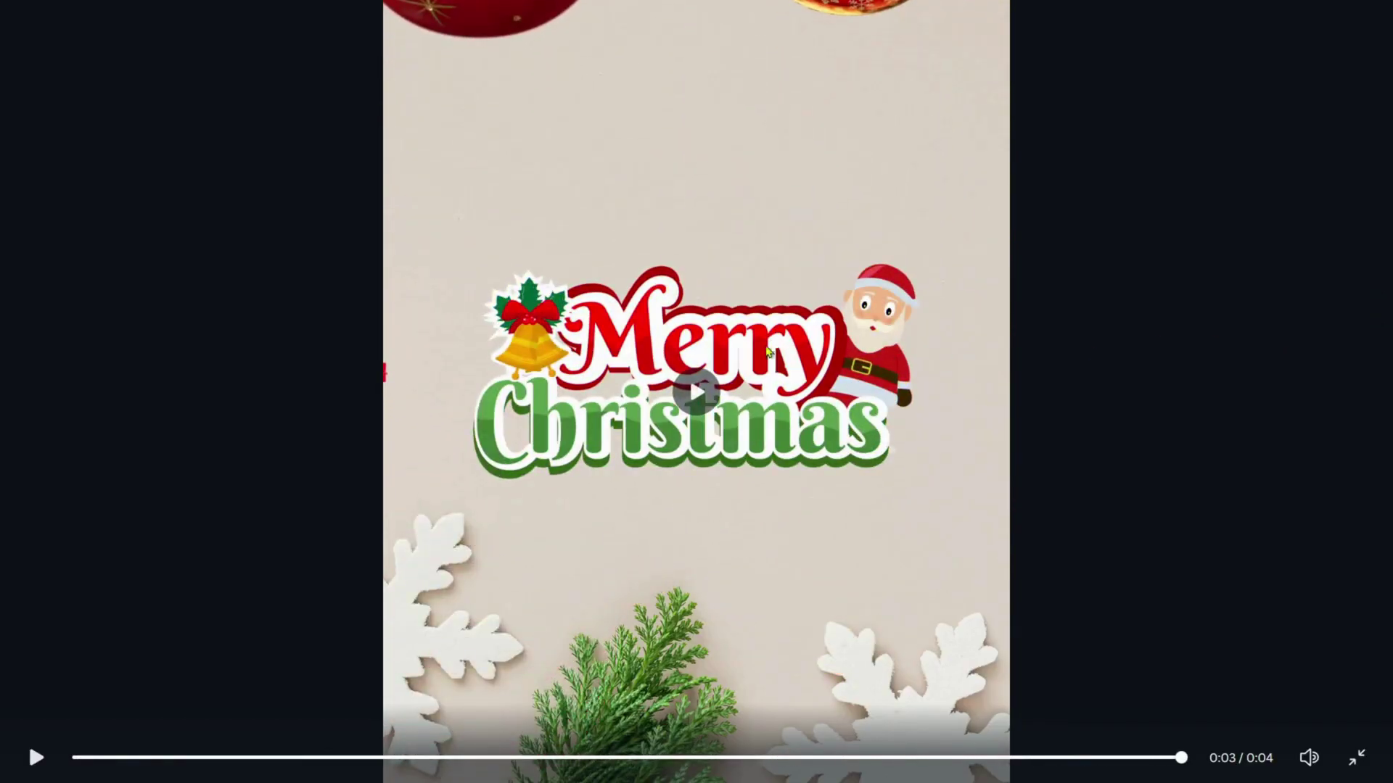
{"action": "left_click", "coordinate": [702, 394]}
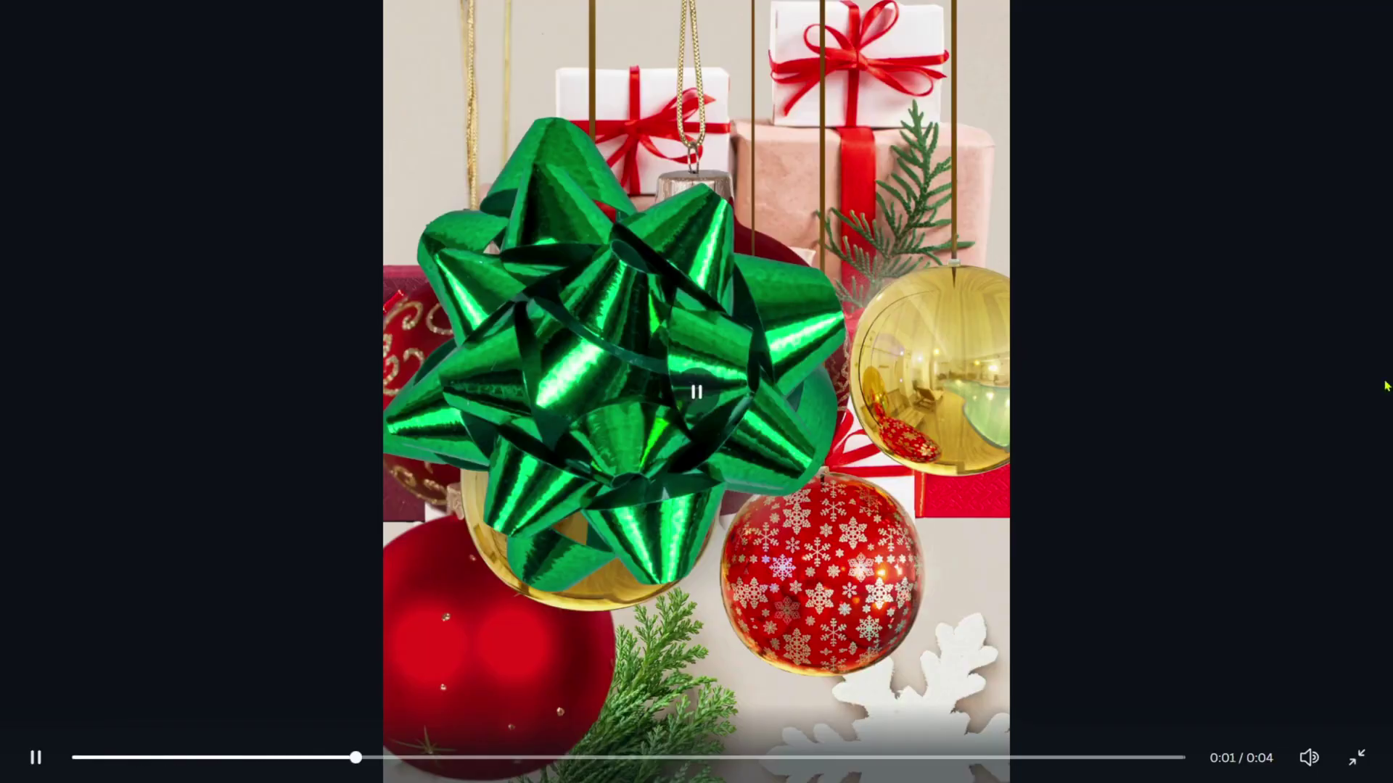